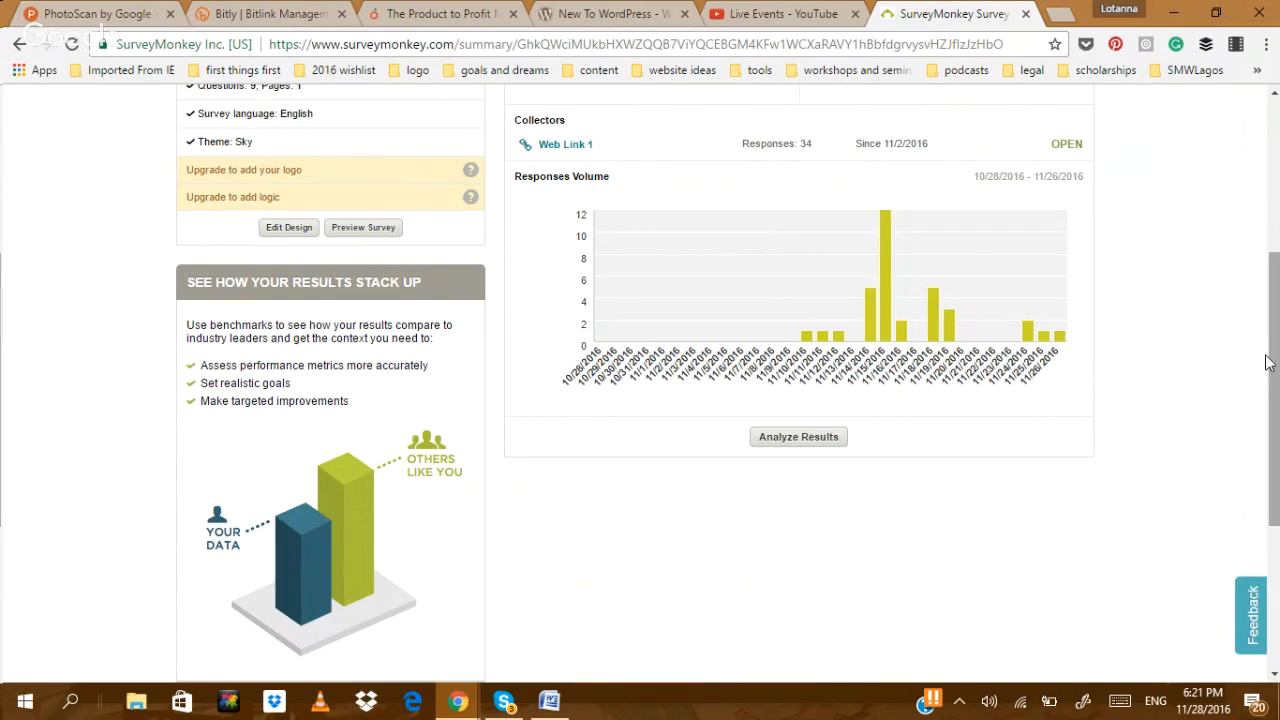
- Open the design of the existing survey about starting conversations and look through its questions
left_click_drag(1270, 362, 1272, 258)
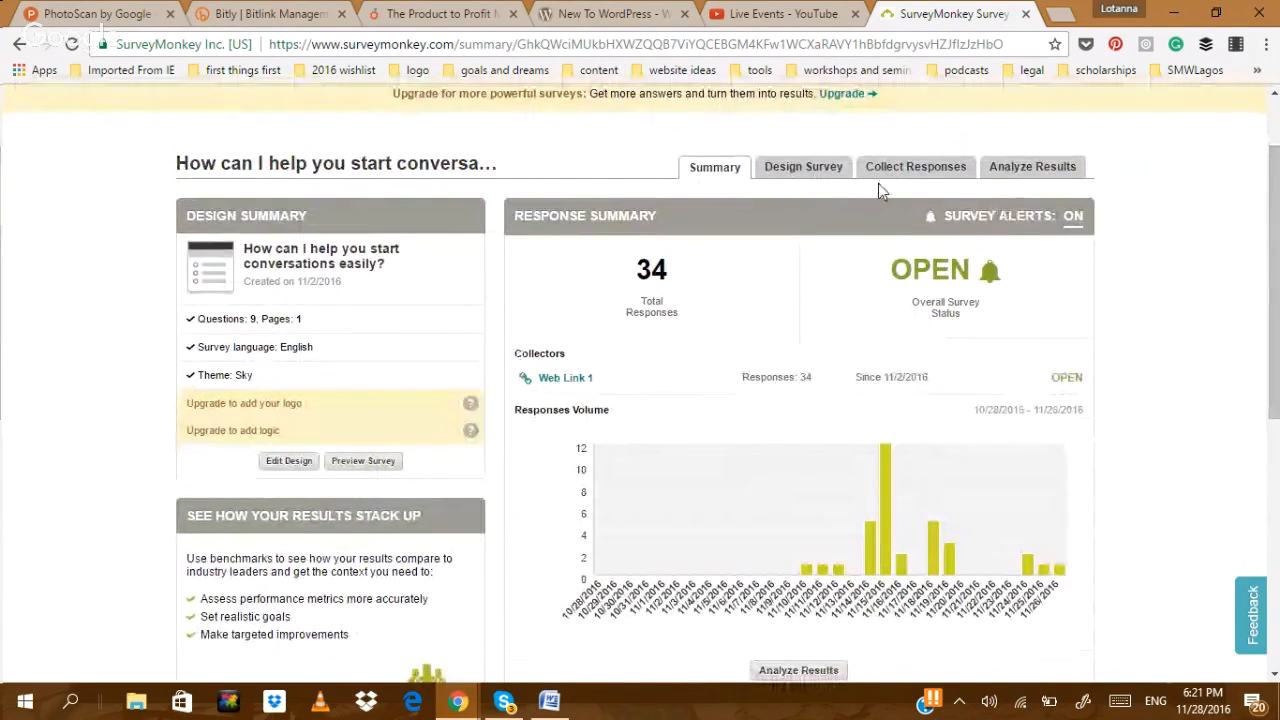
left_click(815, 170)
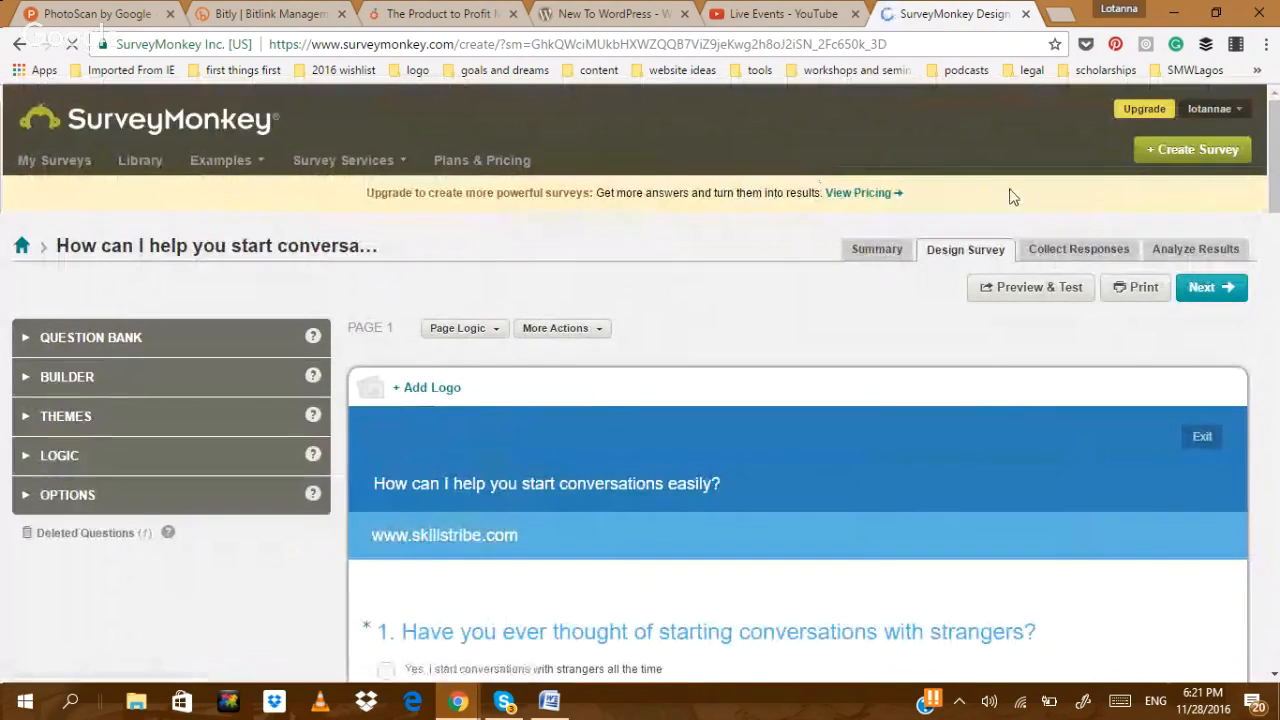
scroll(1275, 214, "down", 4)
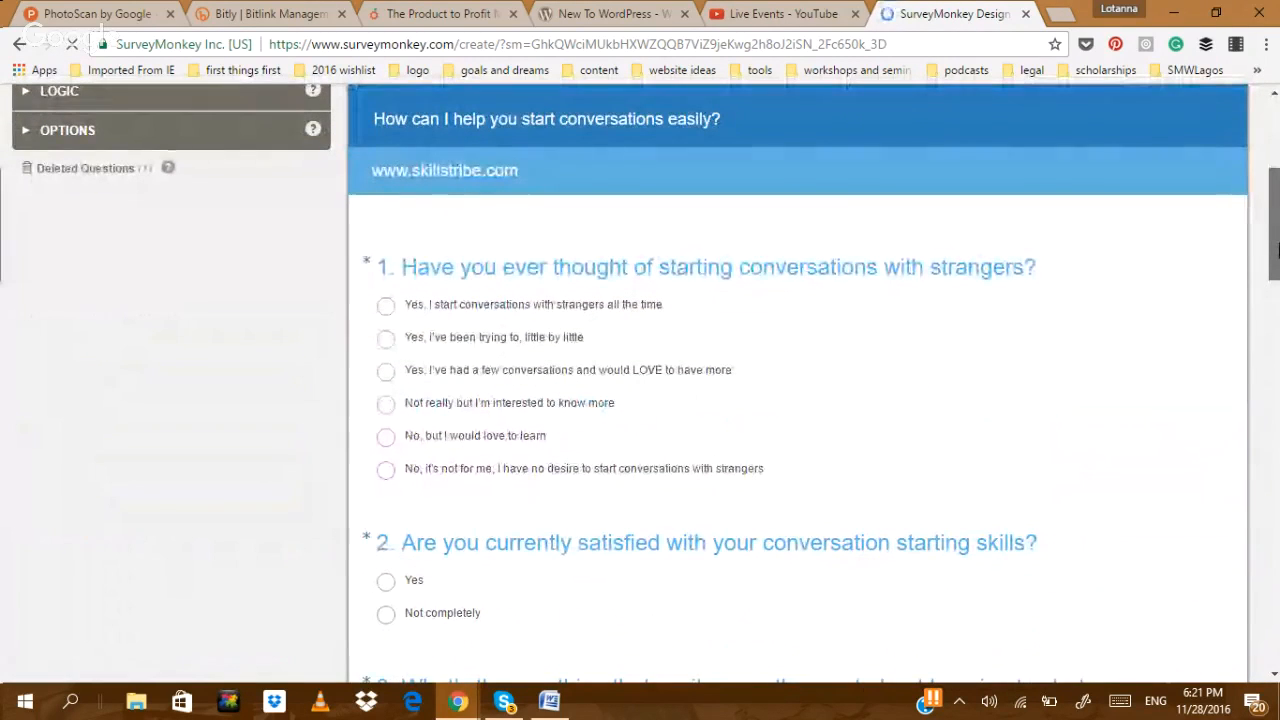
scroll(1272, 245, "down", 3)
left_click_drag(1268, 242, 1275, 118)
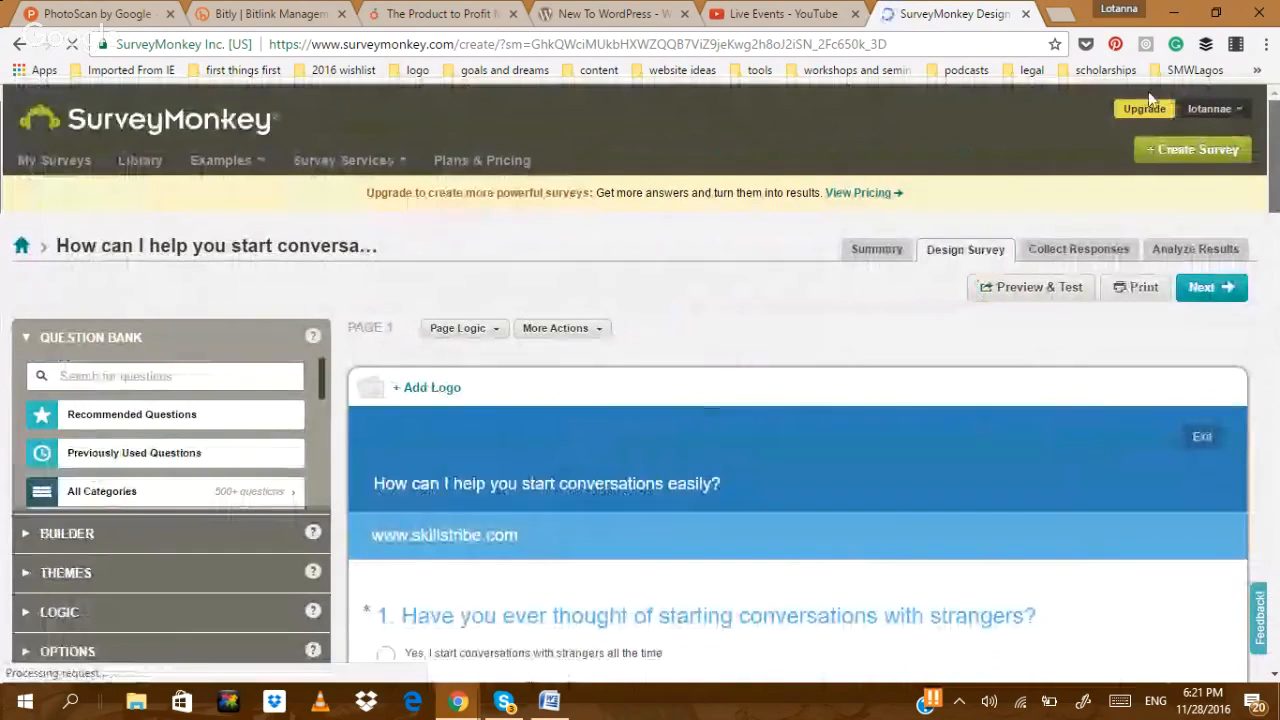
- Open surveymonkey.com in a new browser tab and start creating a new survey
left_click(1058, 16)
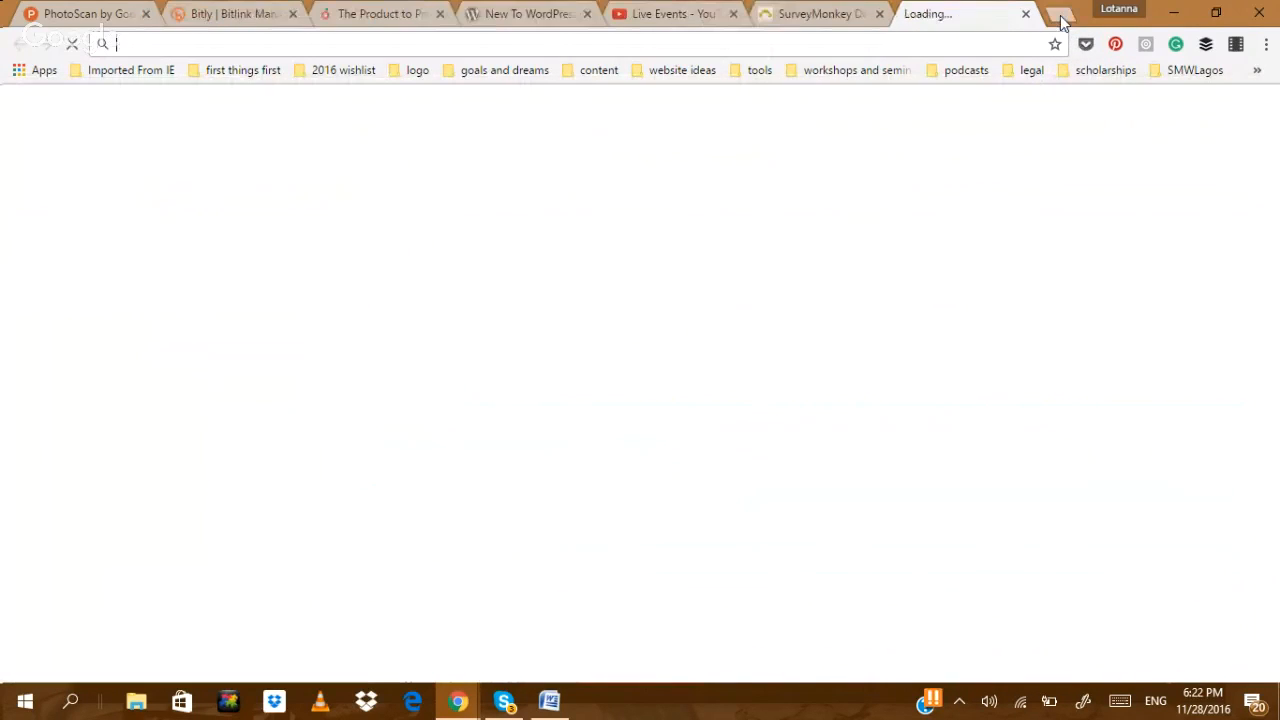
type("surveymonkey.com")
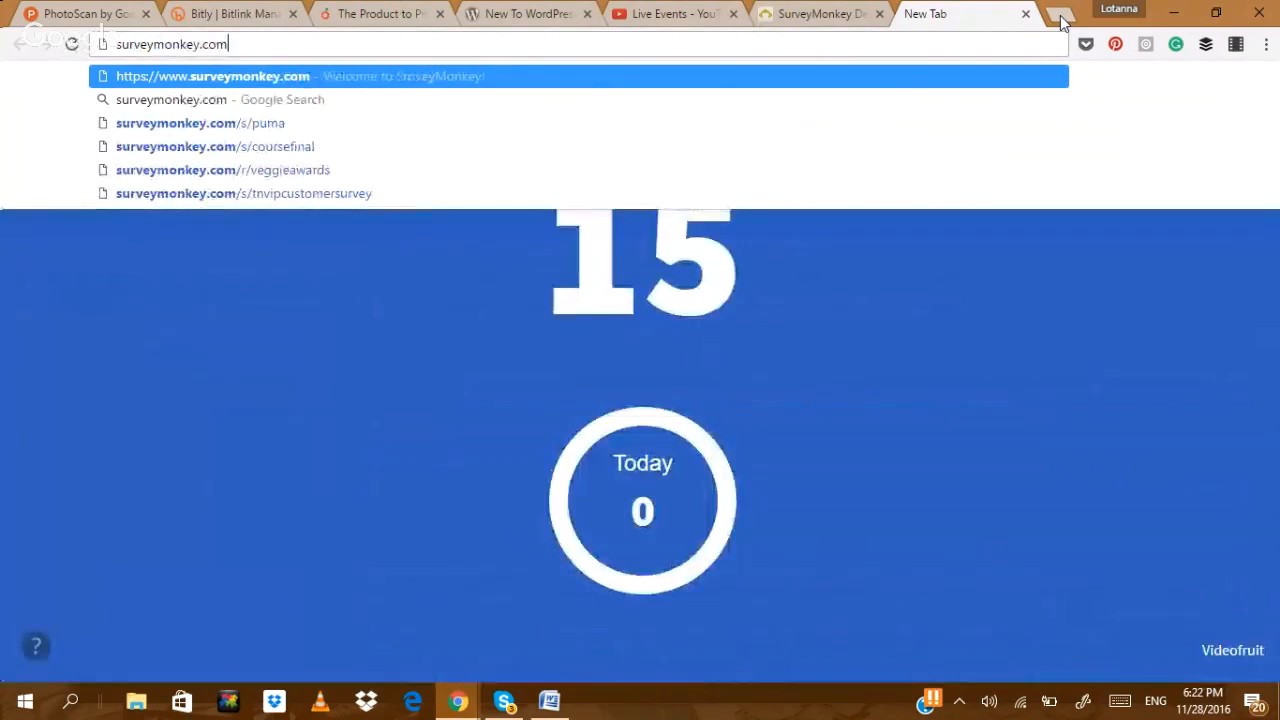
key("Return")
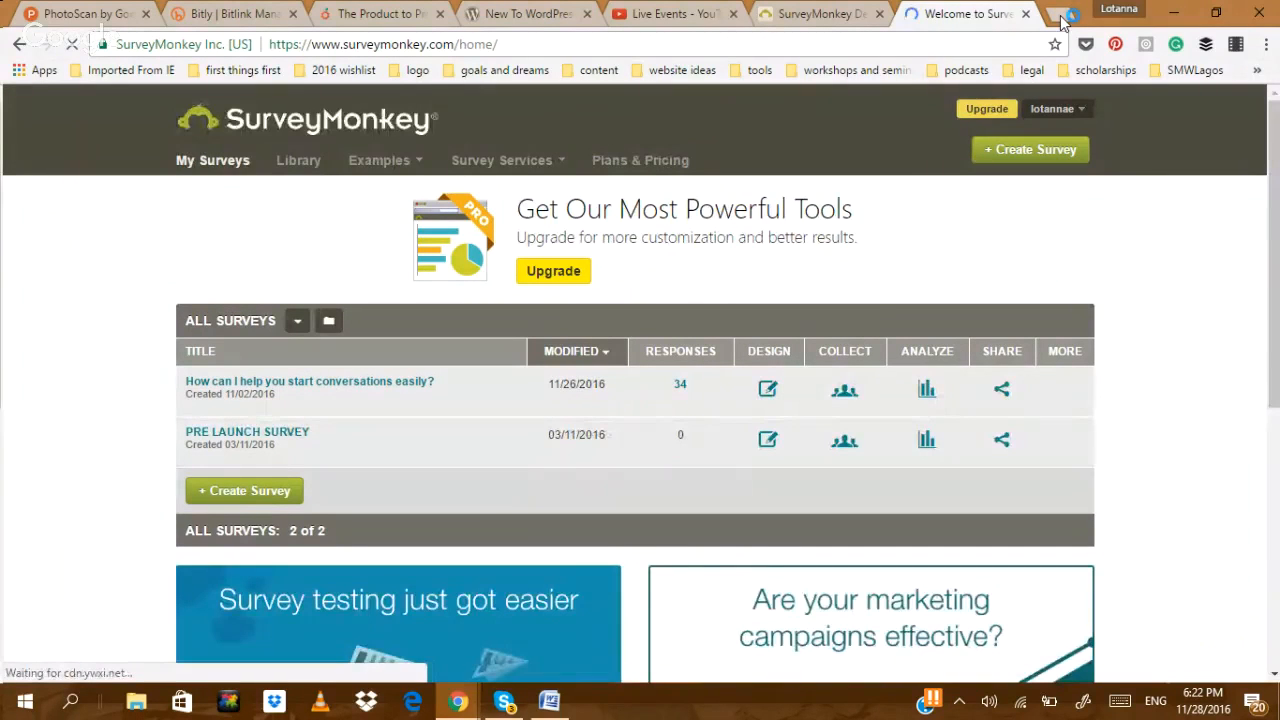
left_click(265, 494)
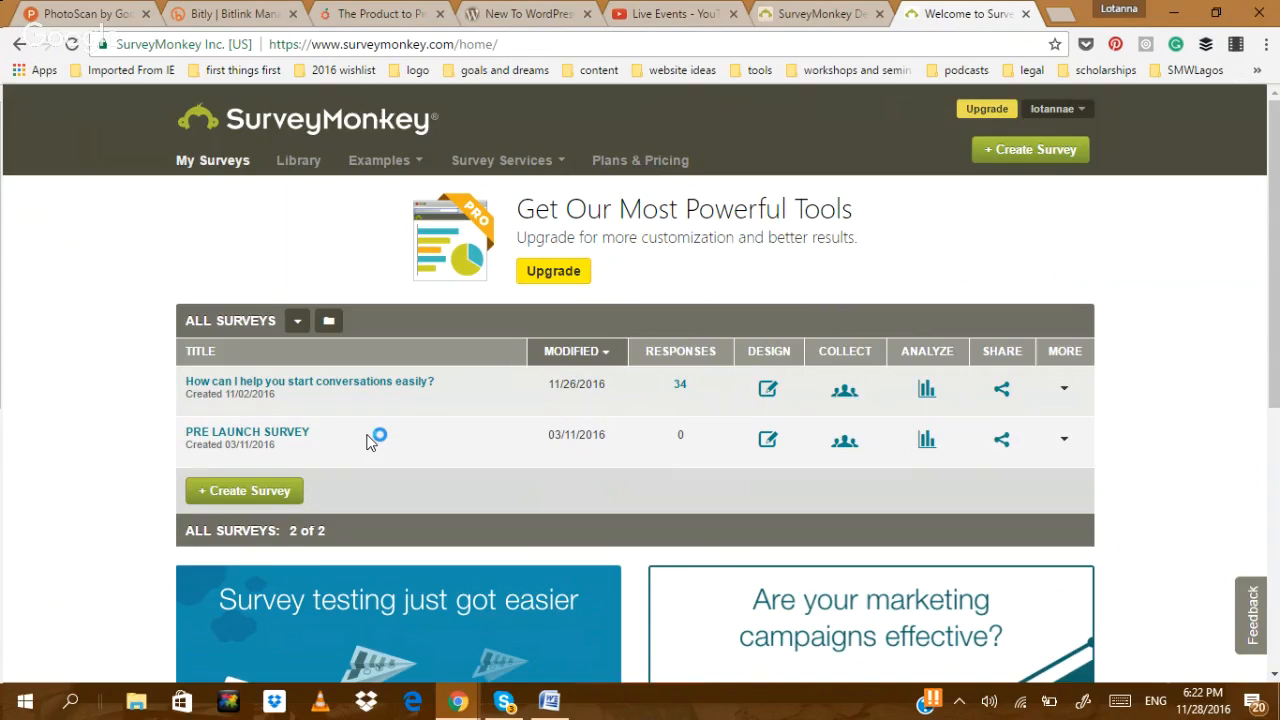
left_click(270, 490)
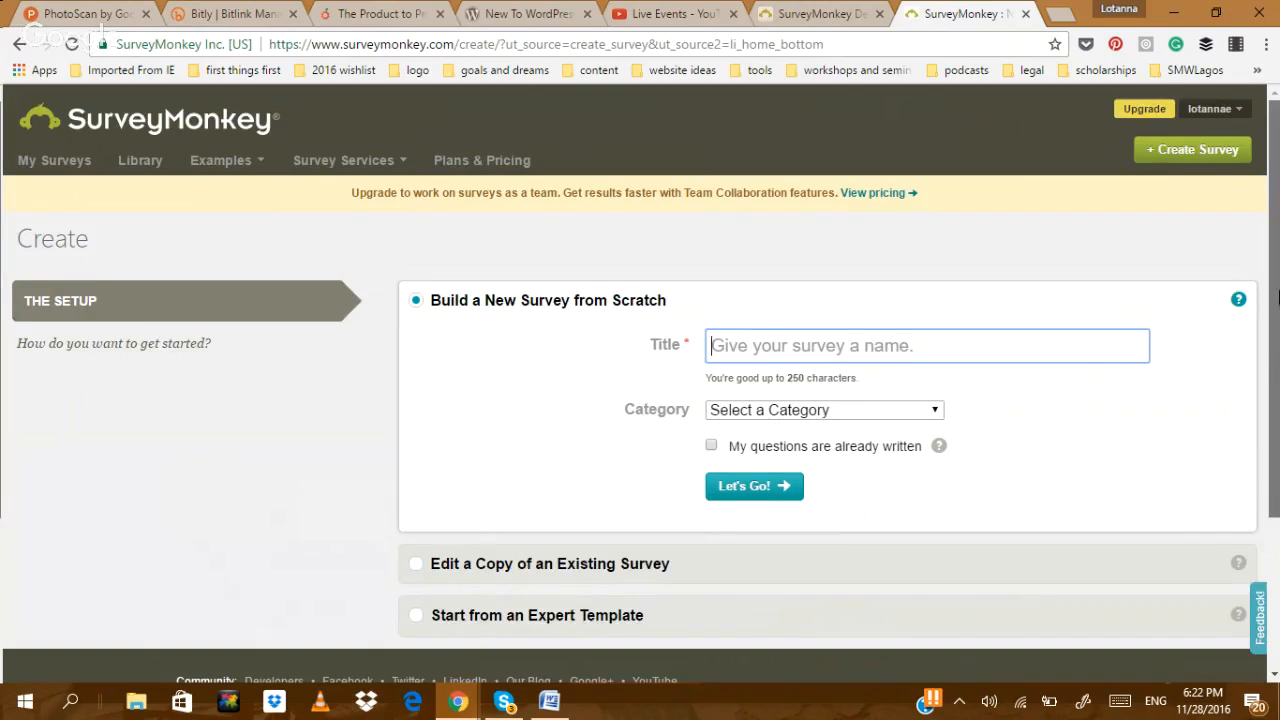
- Title the new survey "How can I help you reach your goals?" and set its category to Market Research
scroll(1277, 300, "down", 2)
scroll(1277, 310, "up", 2)
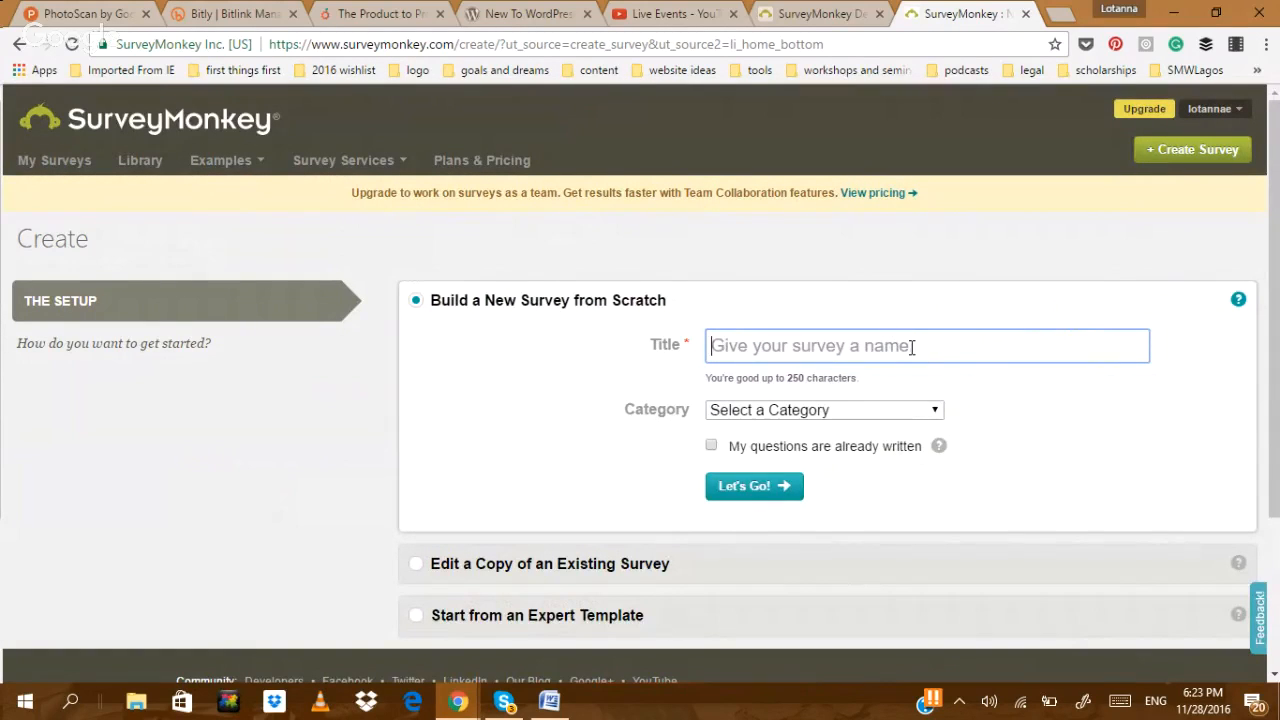
type("How can ")
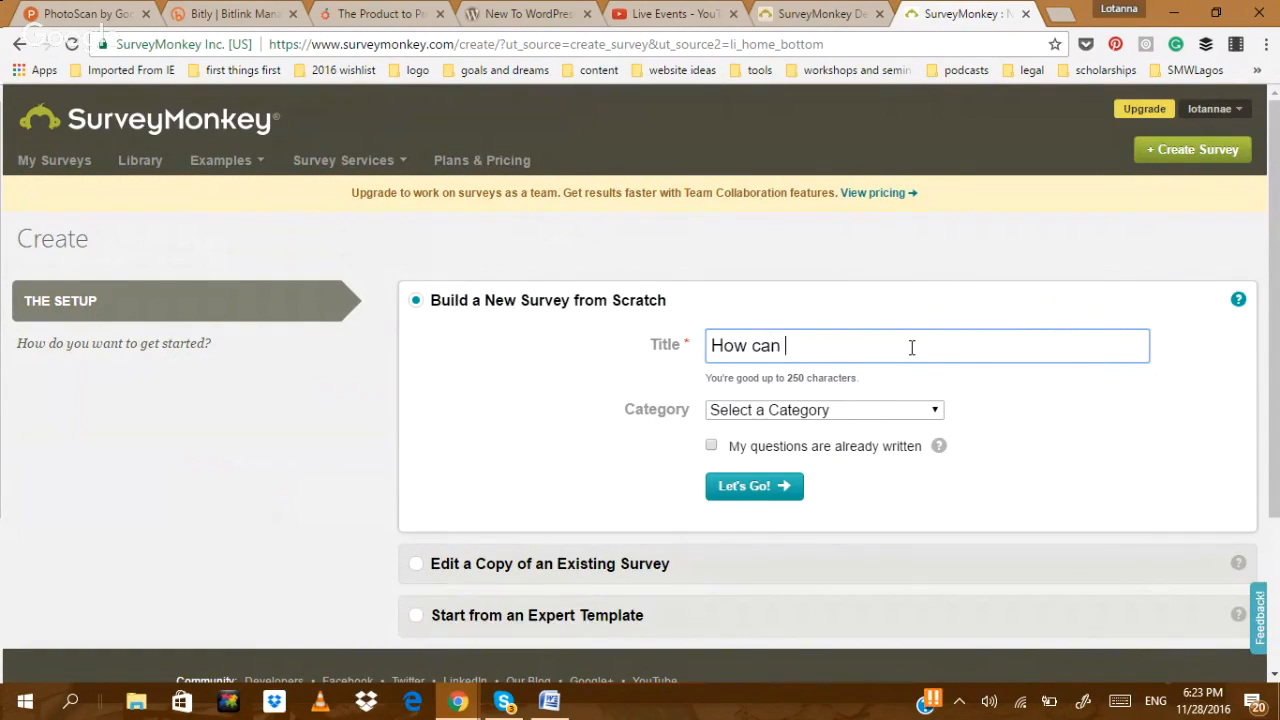
type("I help you reach")
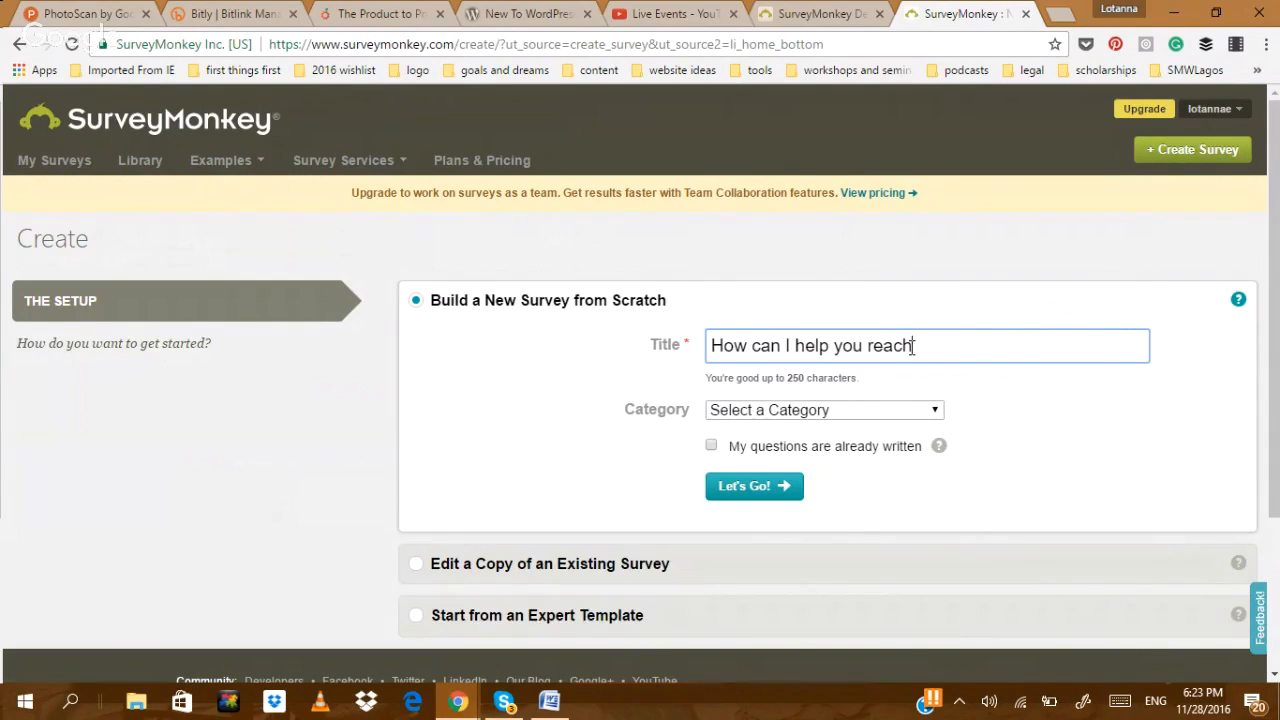
type(" your goals?")
left_click(933, 413)
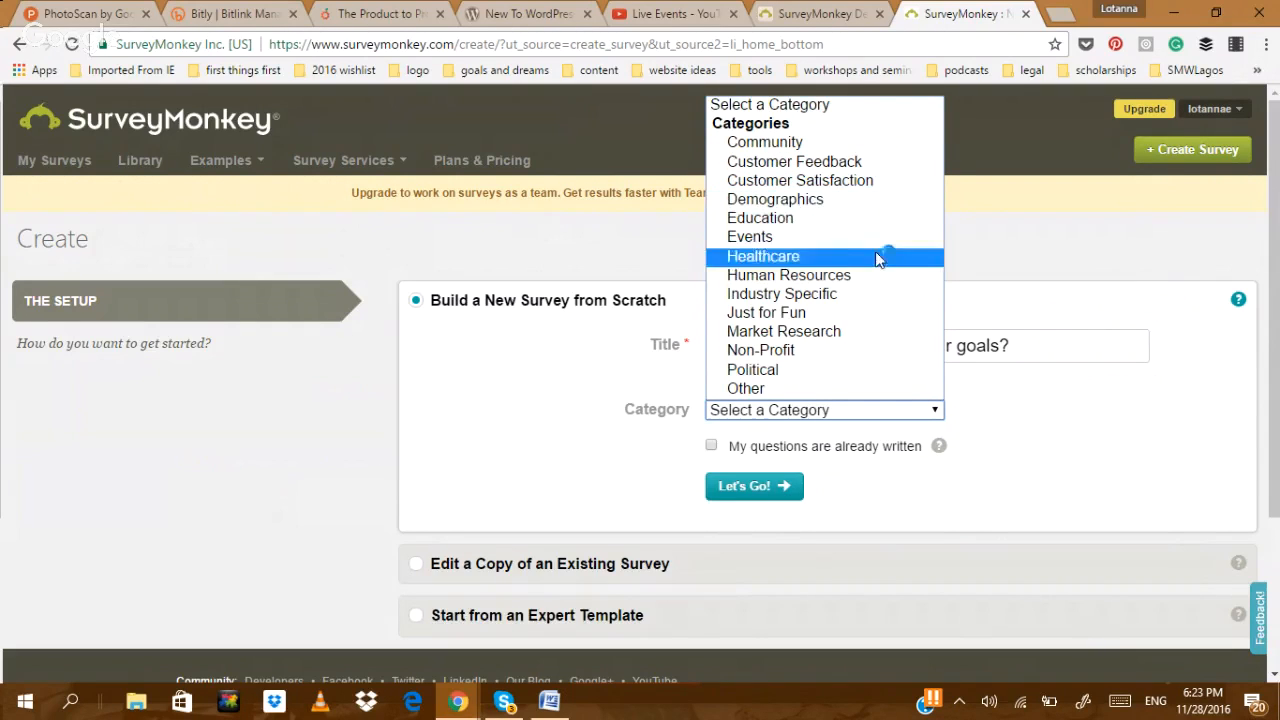
left_click(865, 332)
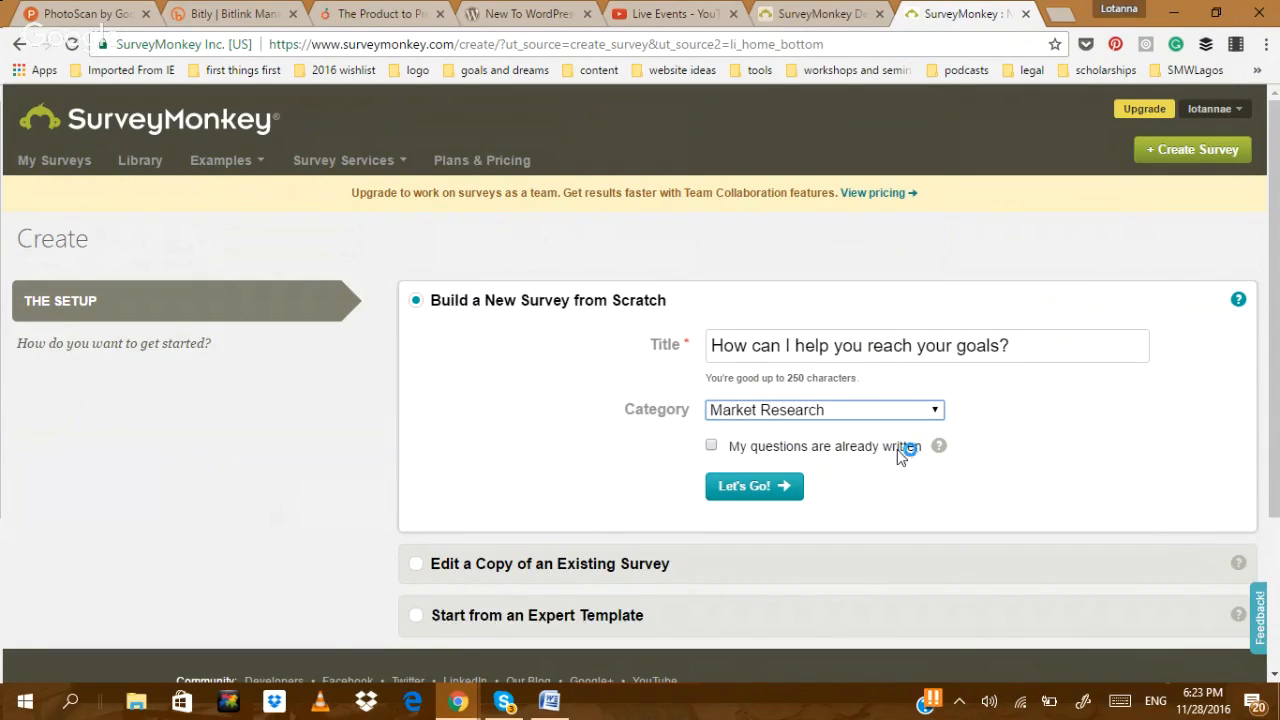
- Mark the survey questions as already written and continue to the copy-and-paste entry for questions
left_click(937, 448)
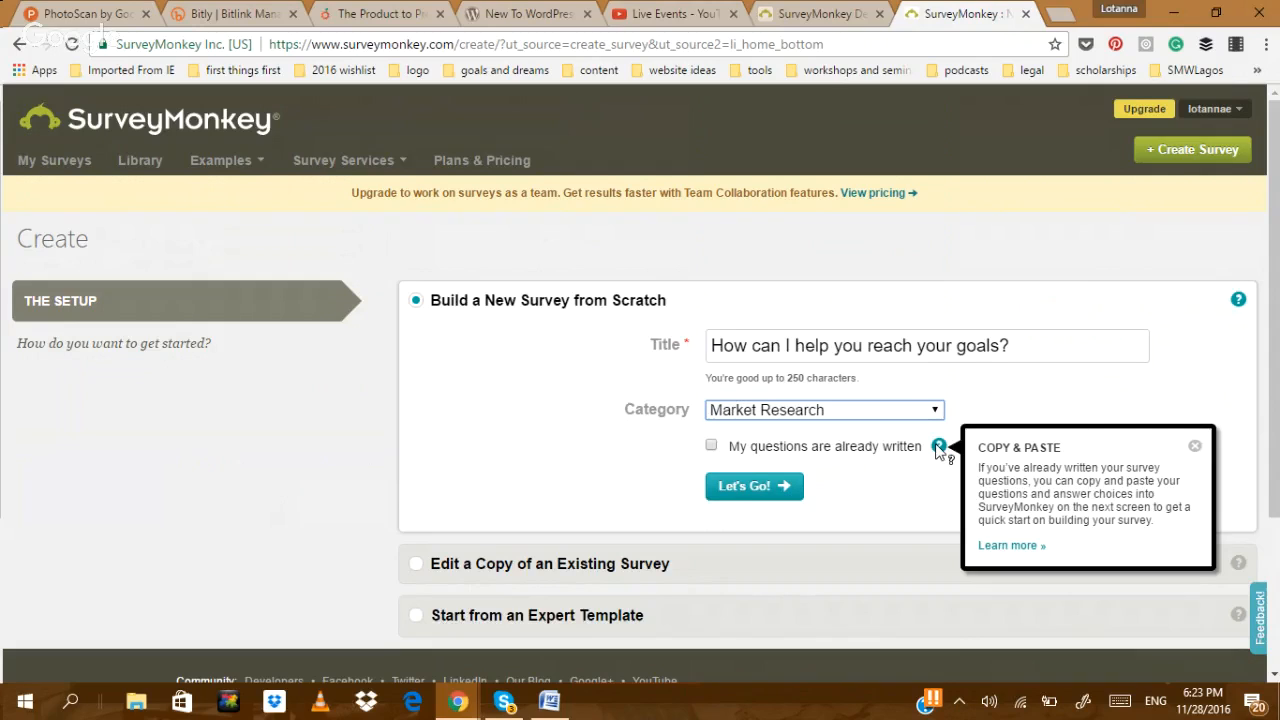
left_click(711, 446)
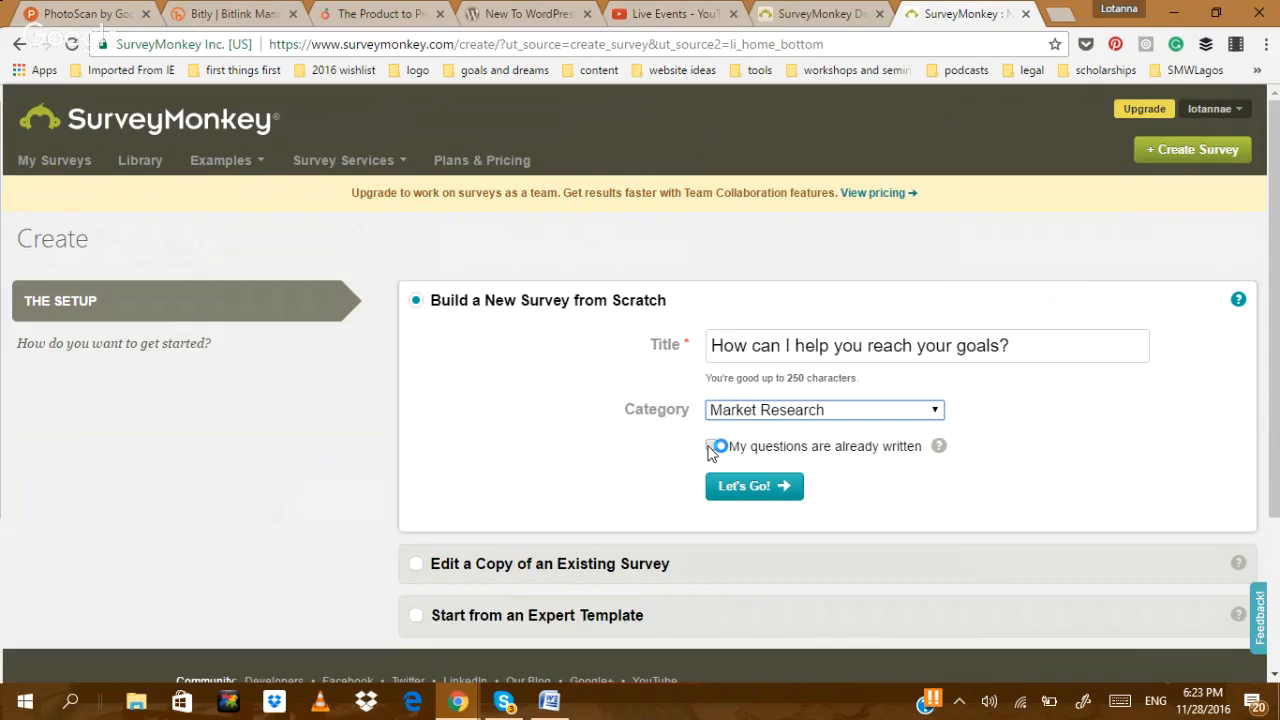
left_click(775, 495)
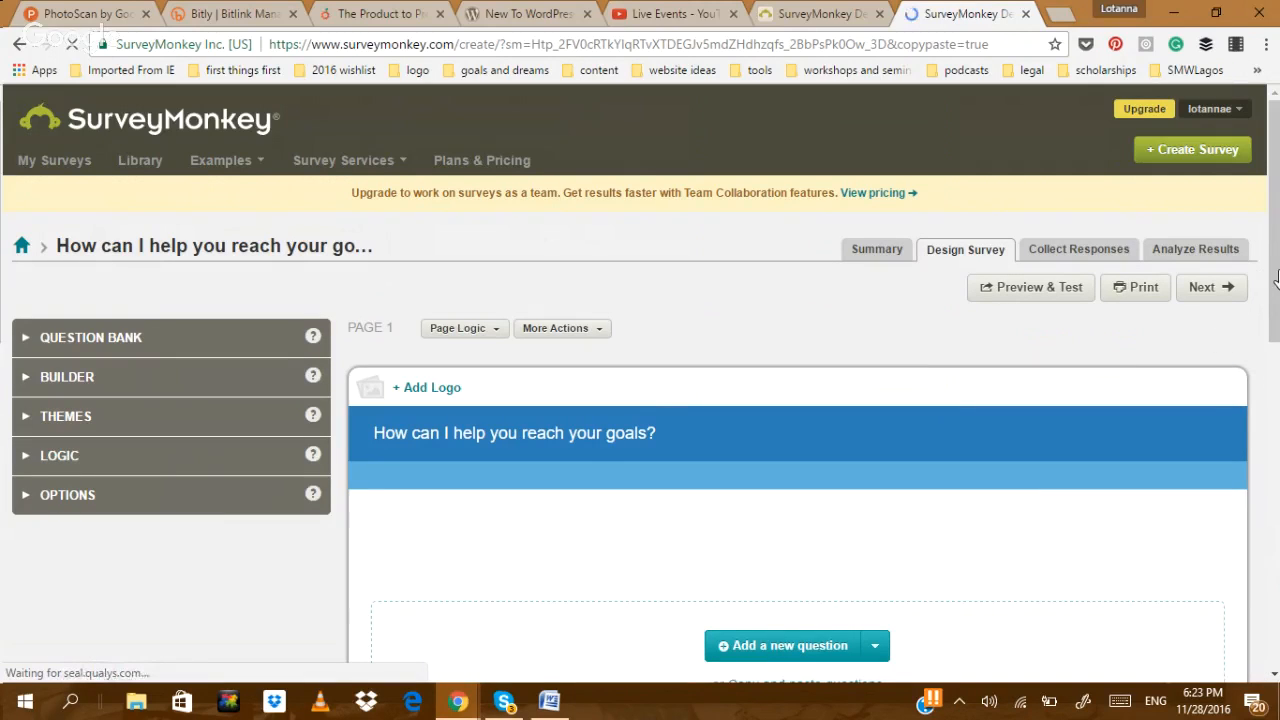
left_click_drag(1276, 280, 1274, 388)
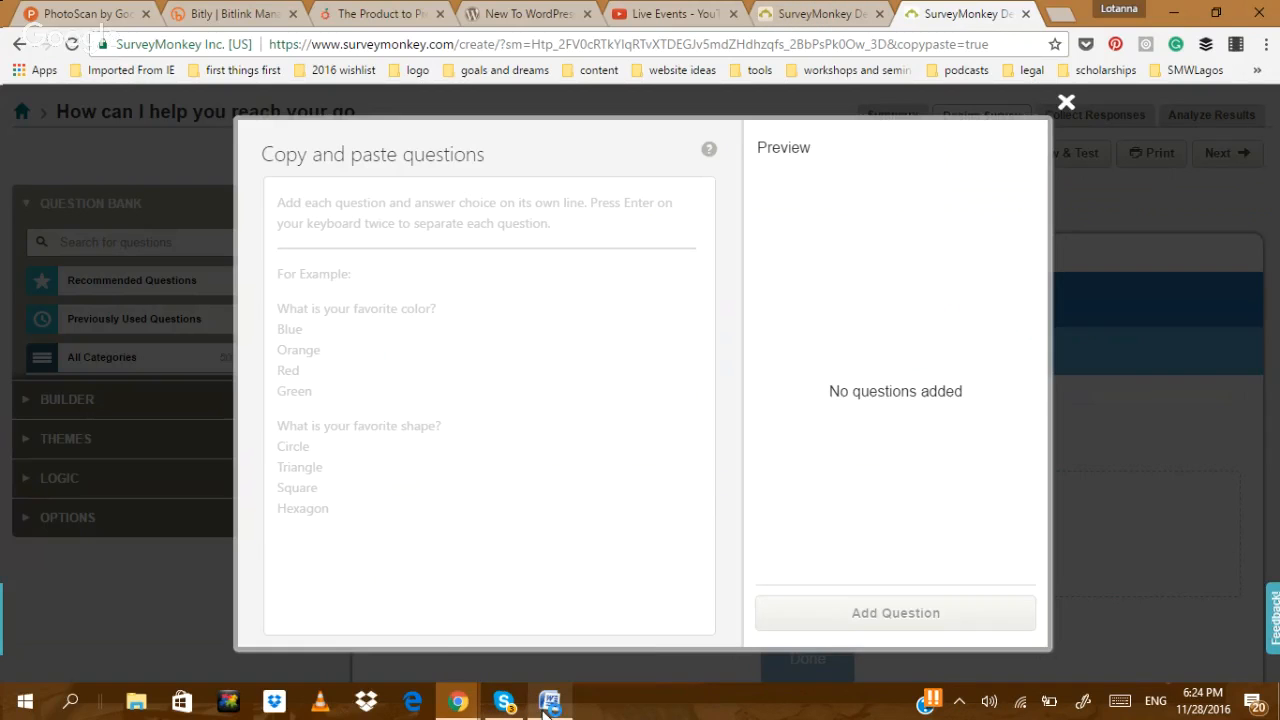
- Switch to the Word document, copy all survey questions from question 1 to the end, and return to SurveyMonkey in Chrome
mouse_move(546, 712)
left_click(550, 645)
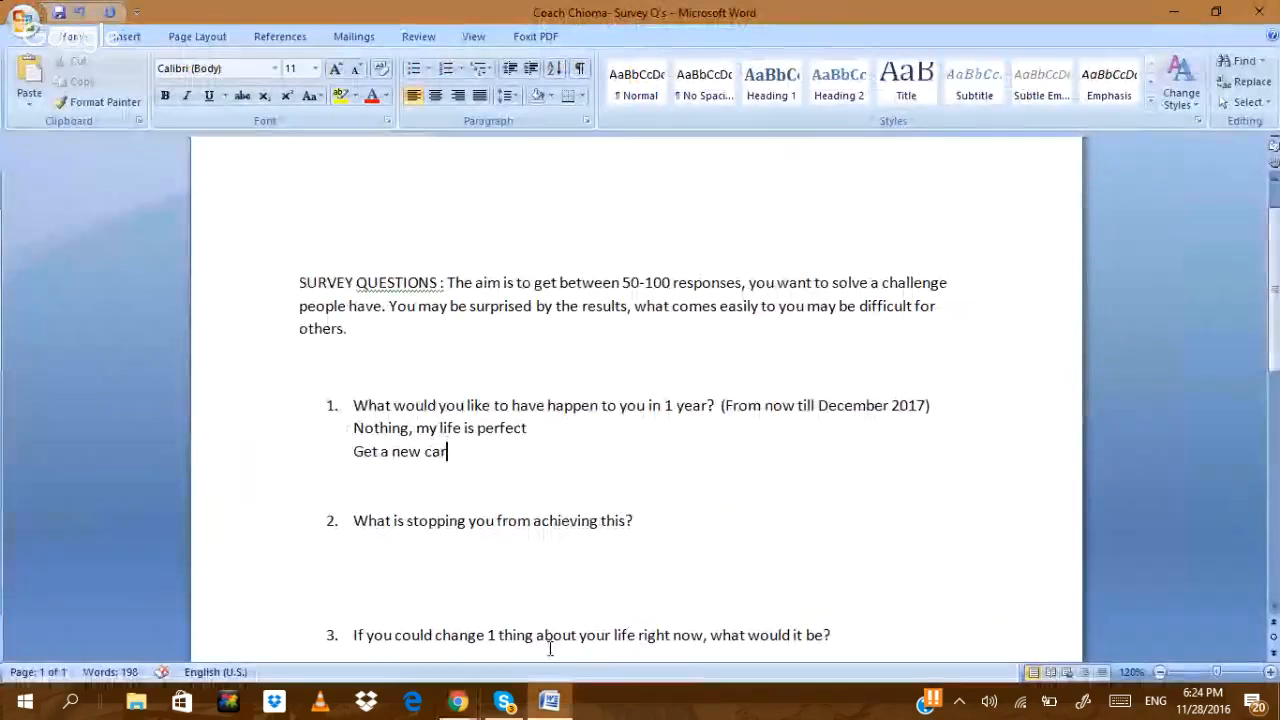
left_click_drag(317, 403, 449, 362)
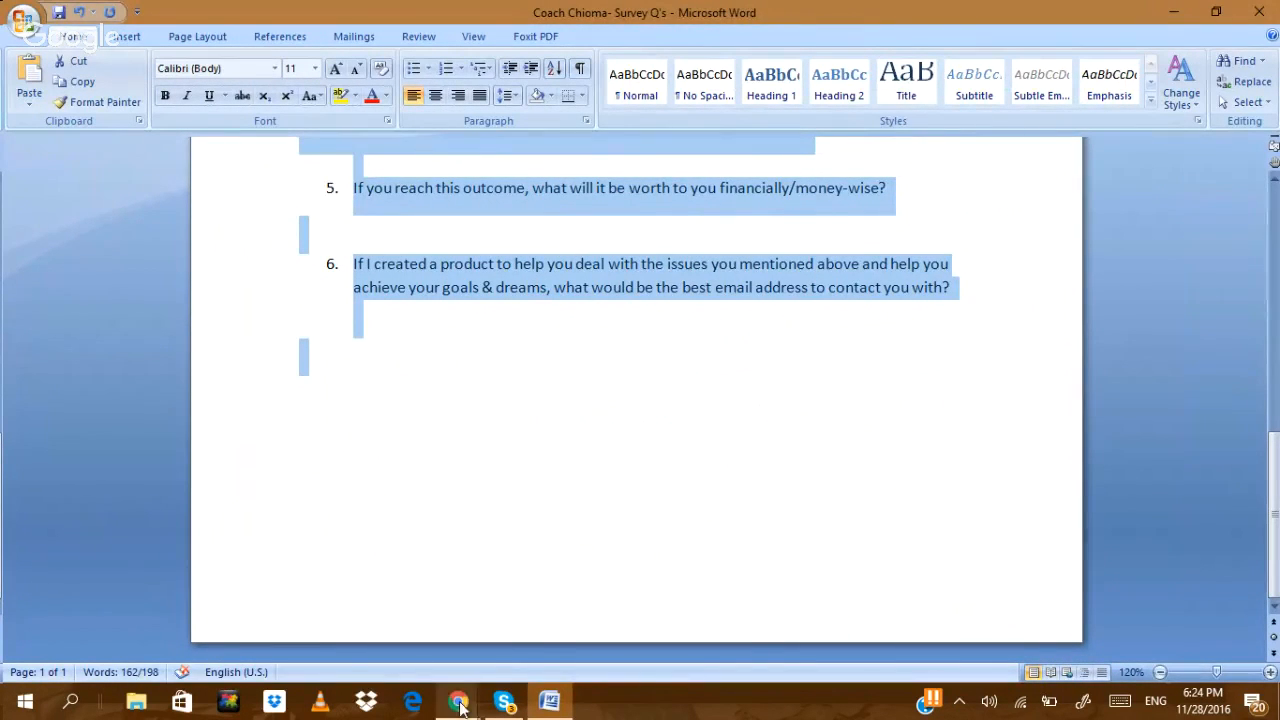
left_click(460, 705)
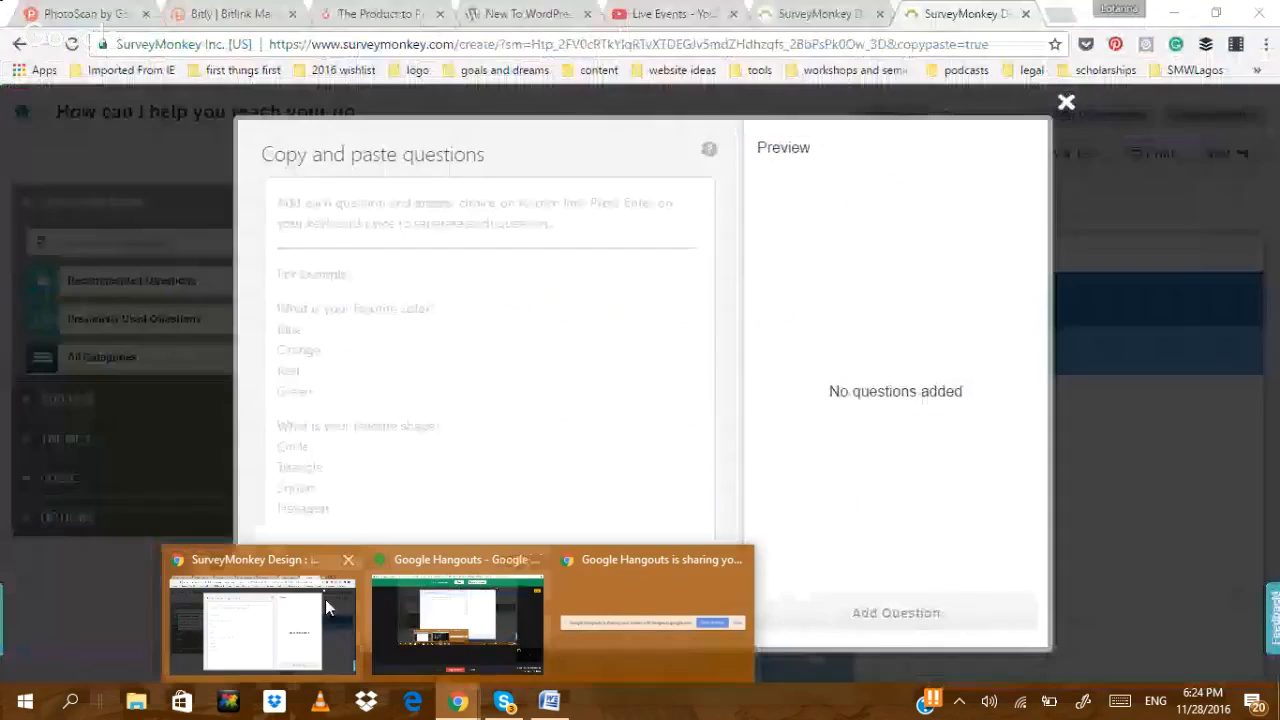
left_click(325, 599)
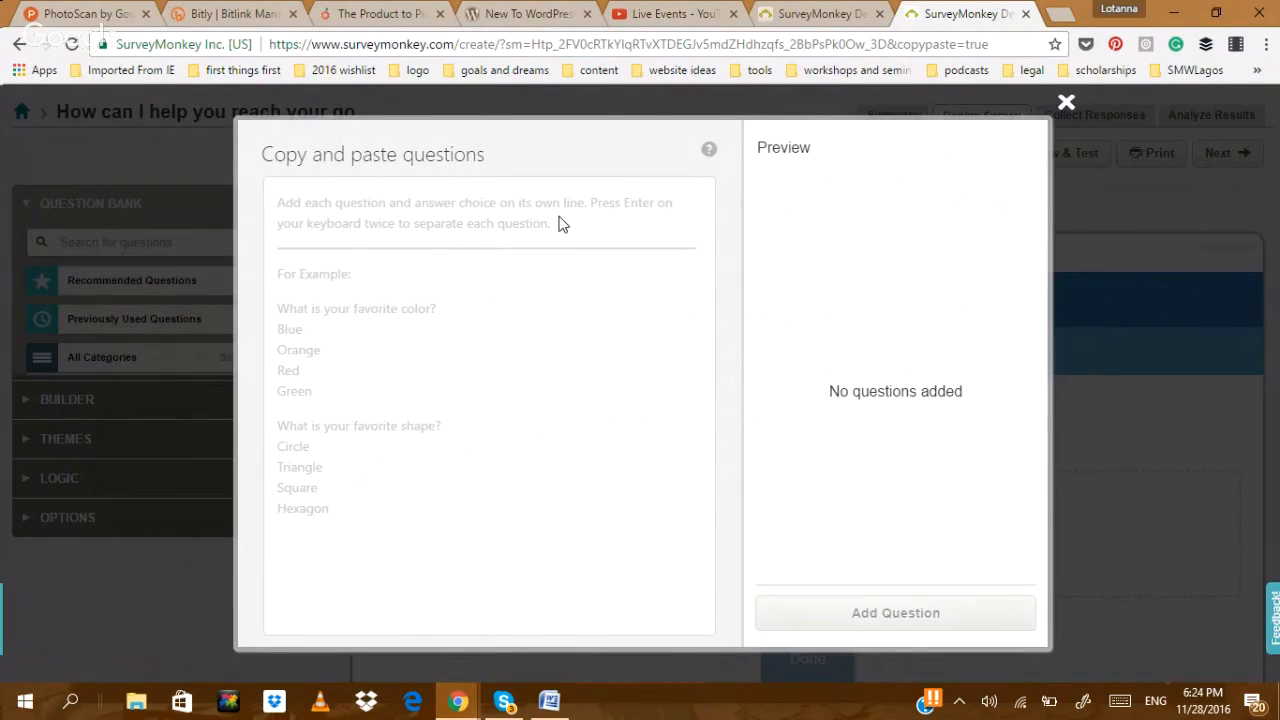
- Read the help on copying and pasting questions, and paste the copied survey questions into the entry area
left_click(709, 152)
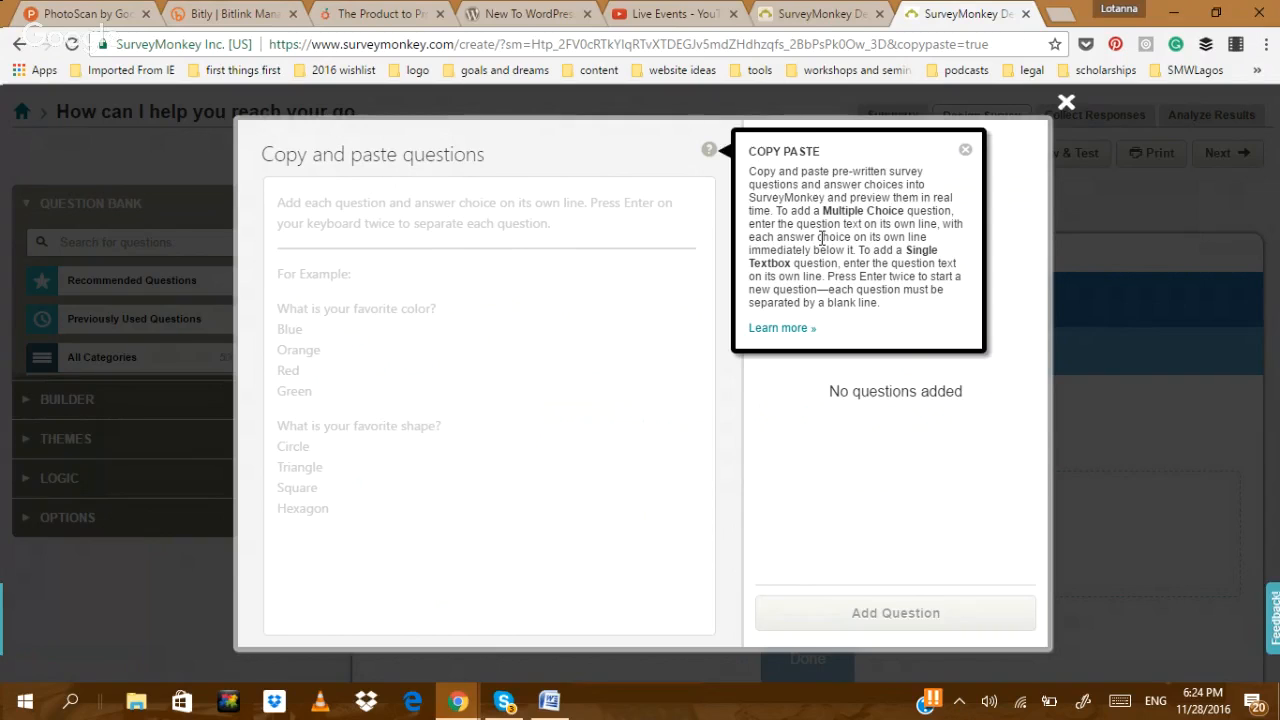
left_click(343, 295)
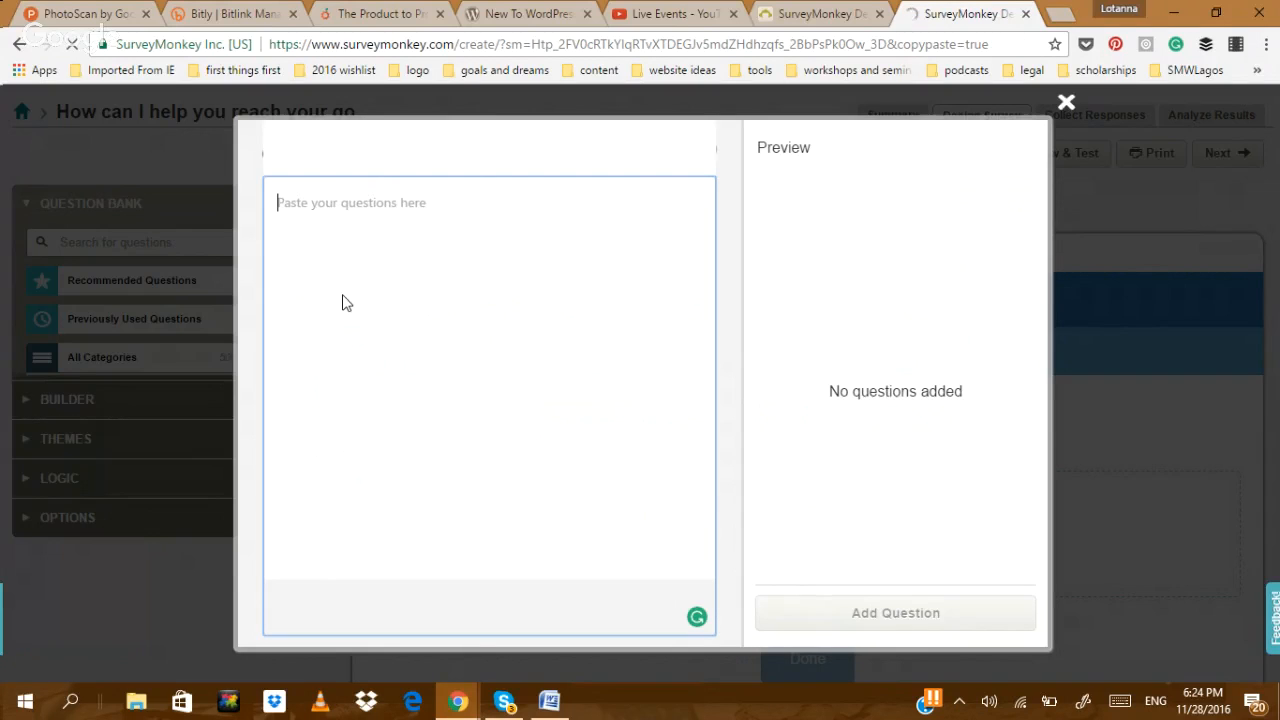
key("ctrl+v")
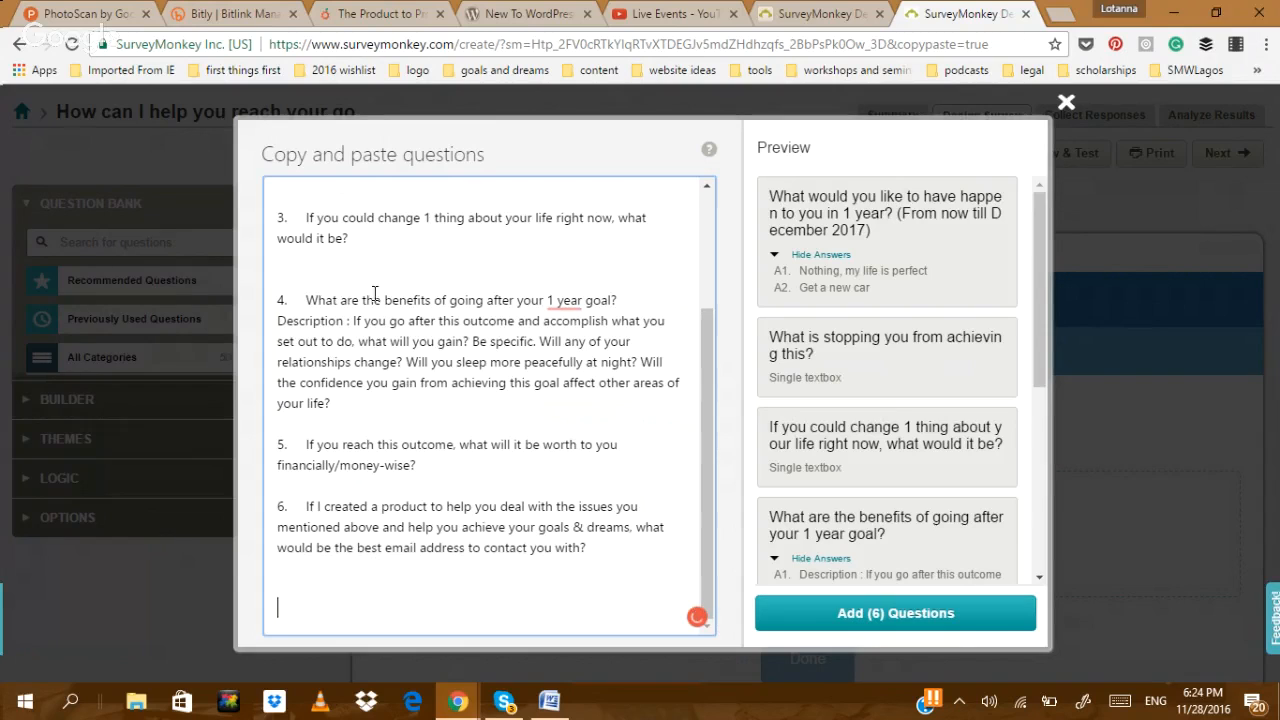
- Check the pasted text's grammar suggestions and correct "1 year" to "1-year" in question 4
left_click_drag(705, 391, 709, 219)
mouse_move(494, 202)
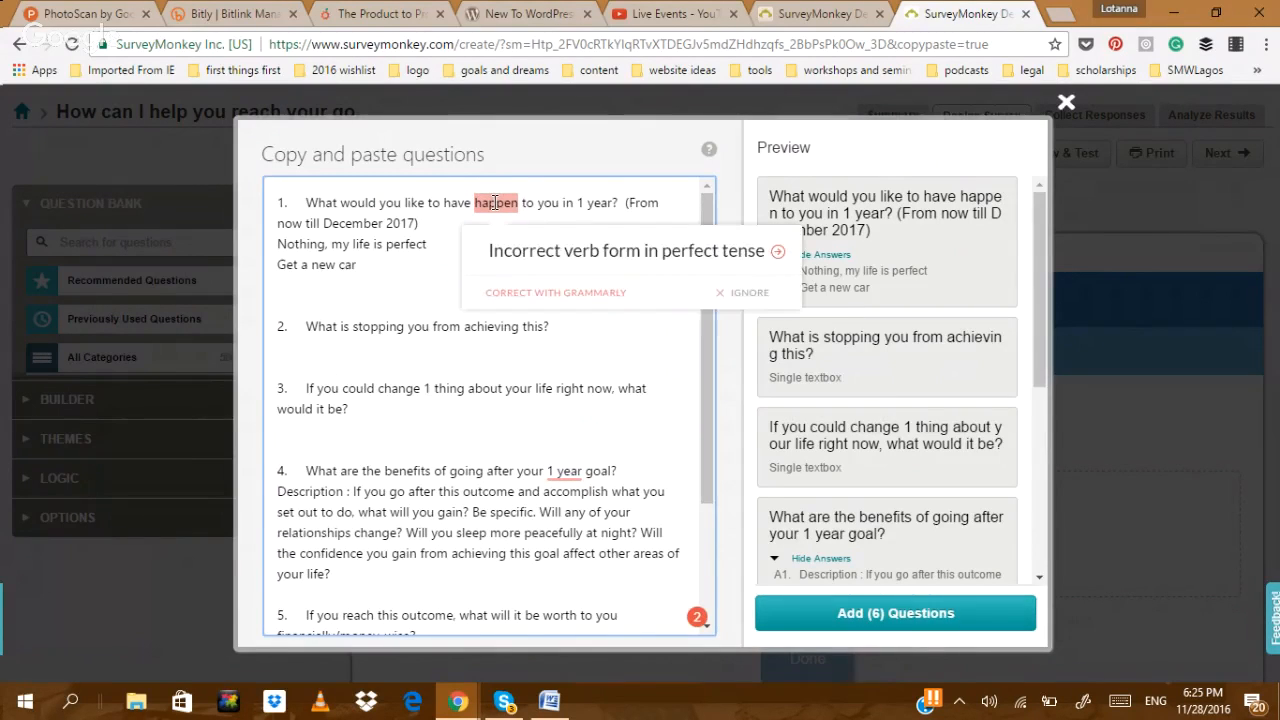
left_click(438, 228)
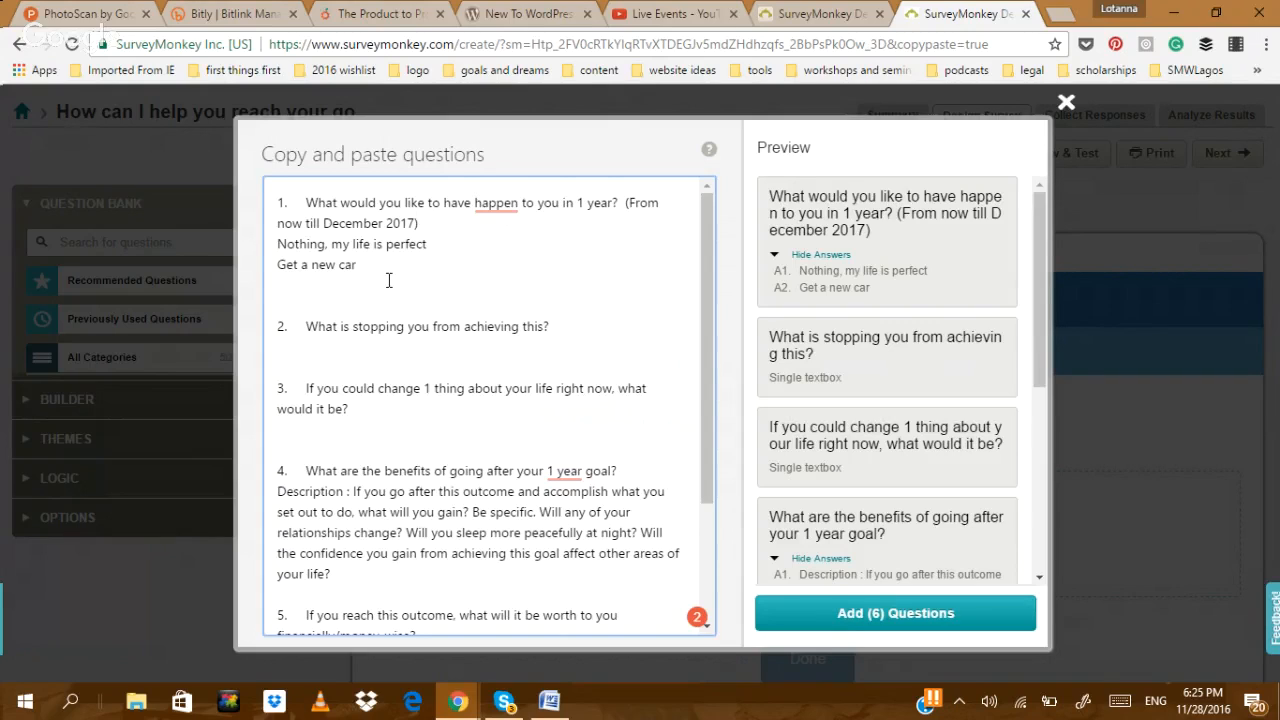
left_click(424, 226)
left_click_drag(704, 323, 707, 437)
mouse_move(563, 307)
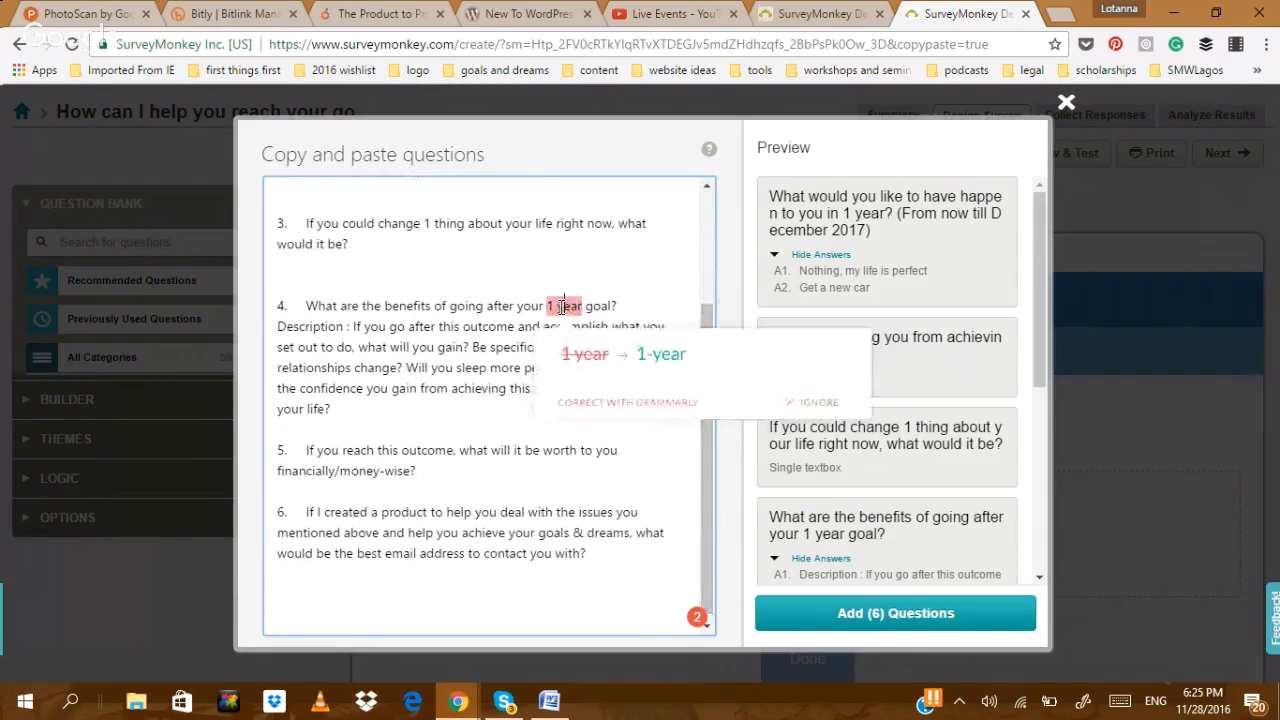
left_click(676, 358)
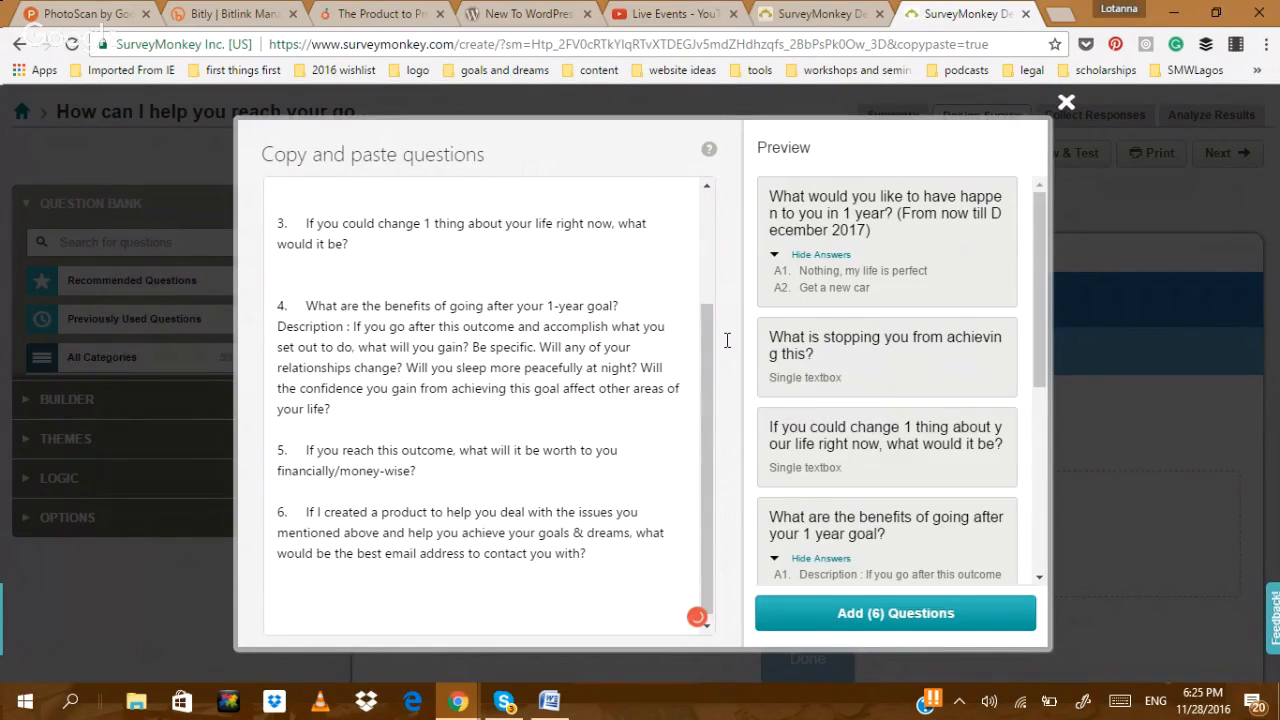
- Delete the description paragraph below question 4 about the benefits of going after the goal
left_click(331, 412)
left_click(269, 318, "shift")
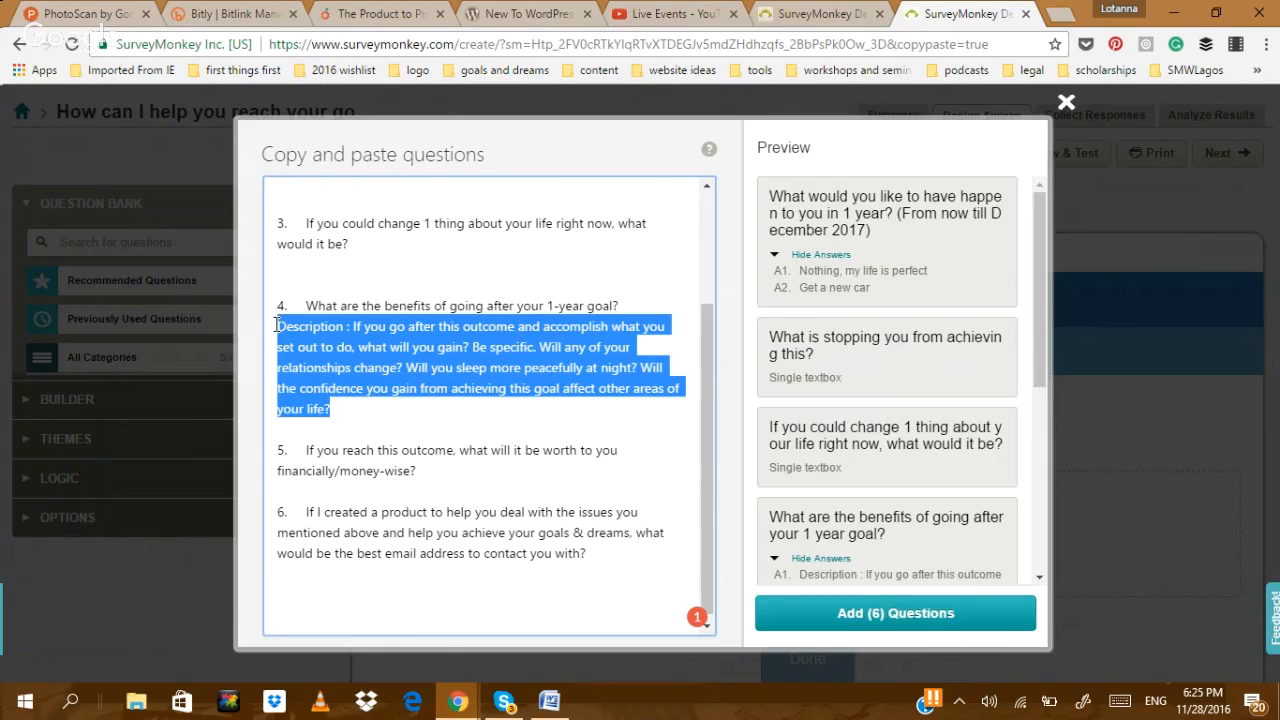
key("BackSpace")
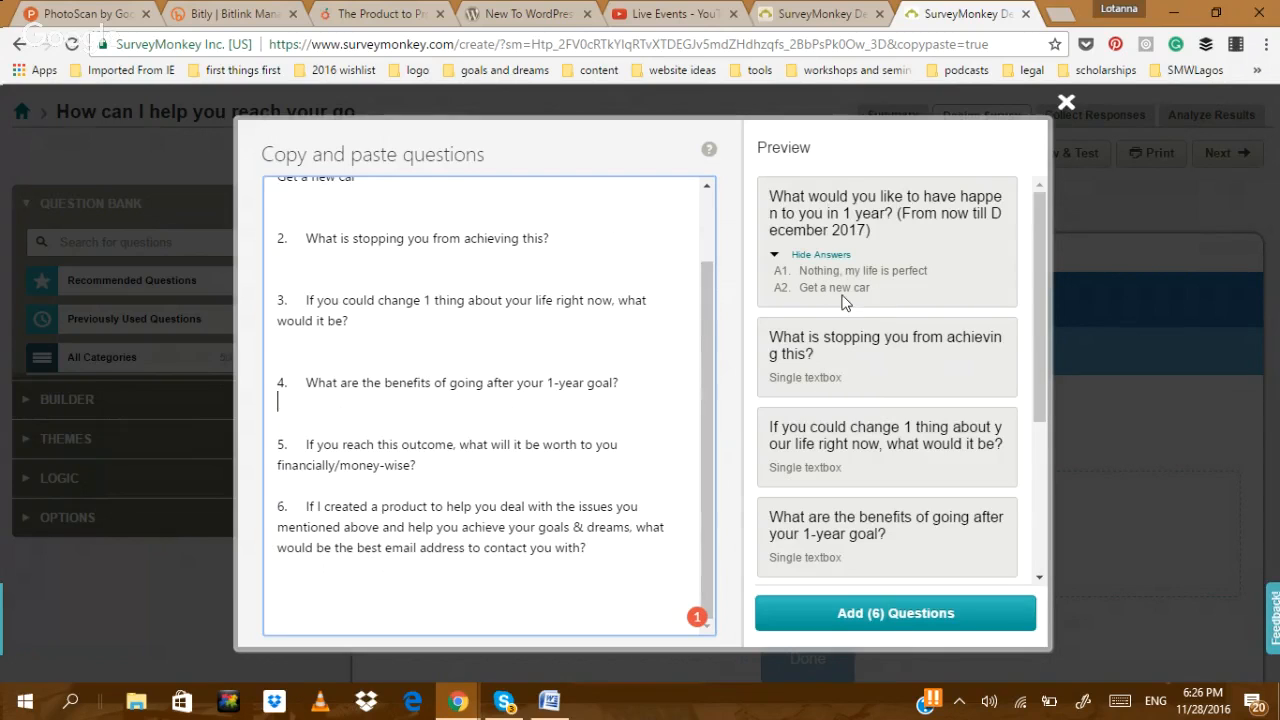
- Review the pasted questions and their preview, and add all six questions to the survey
left_click_drag(1038, 296, 1044, 442)
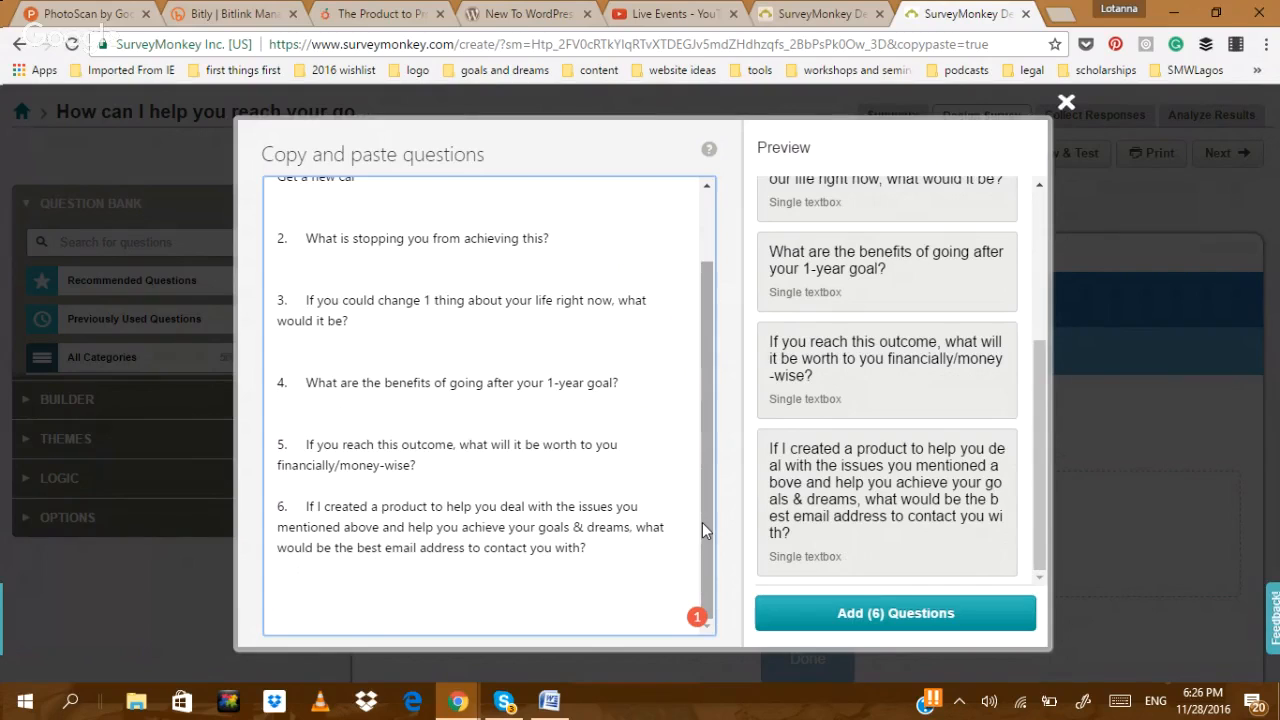
left_click_drag(705, 523, 701, 390)
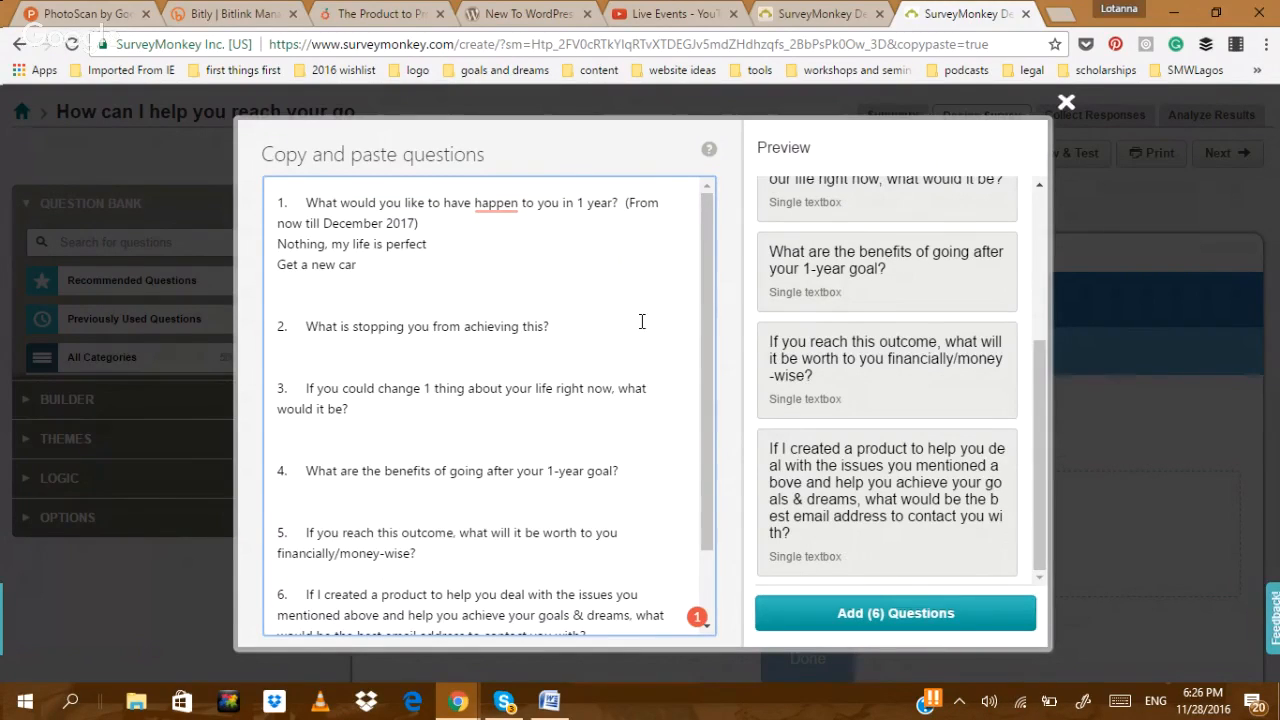
left_click(838, 621)
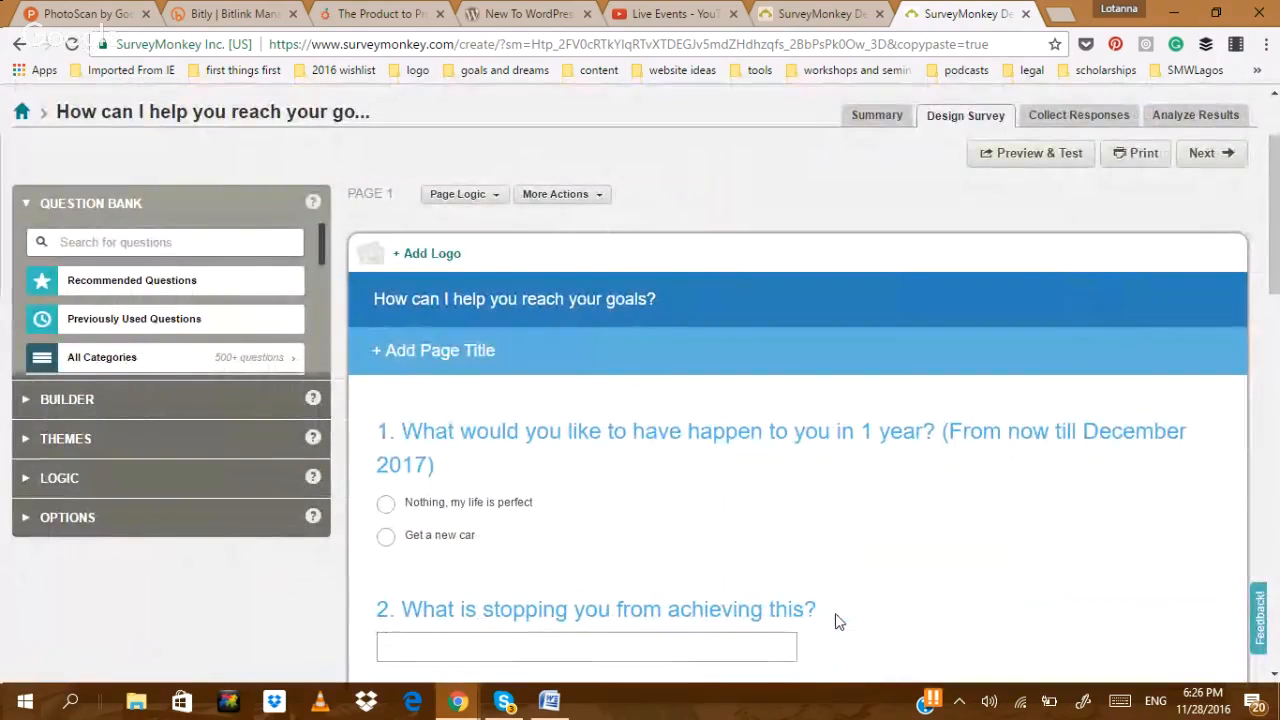
mouse_move(1195, 434)
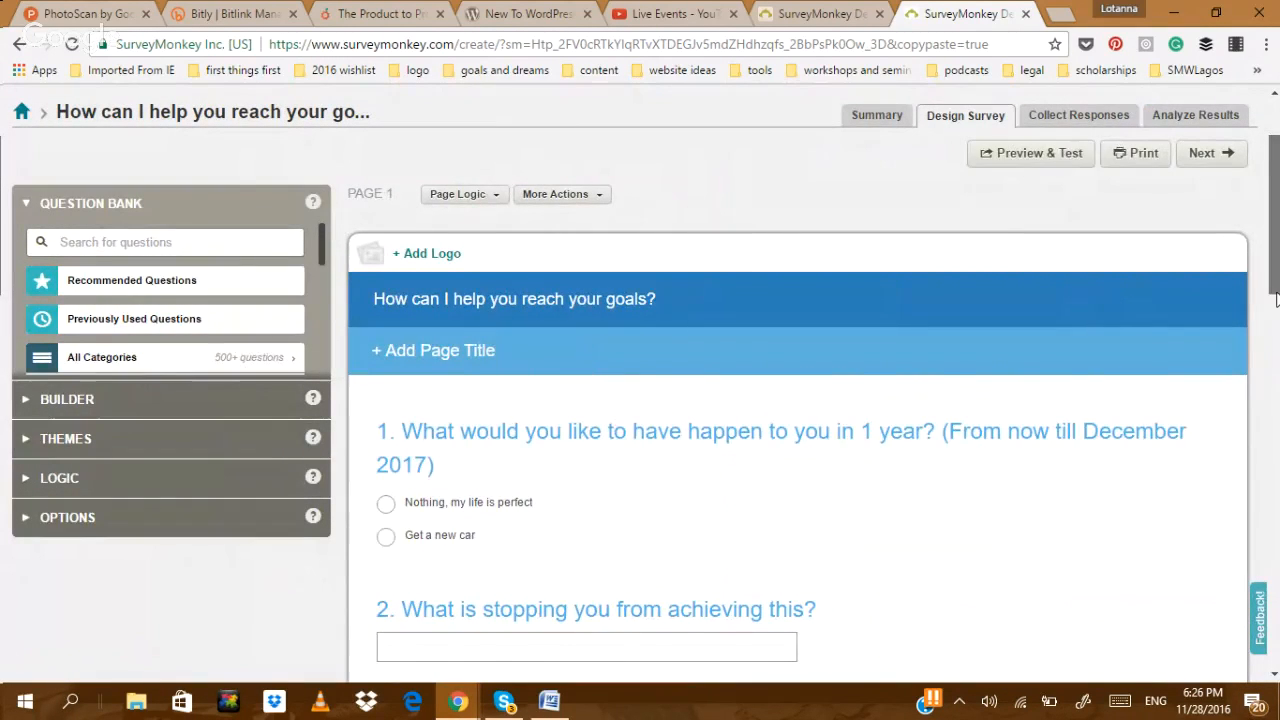
- Add an "Other (please specify)" answer choice to question 1 and save the question
left_click_drag(1276, 272, 1276, 328)
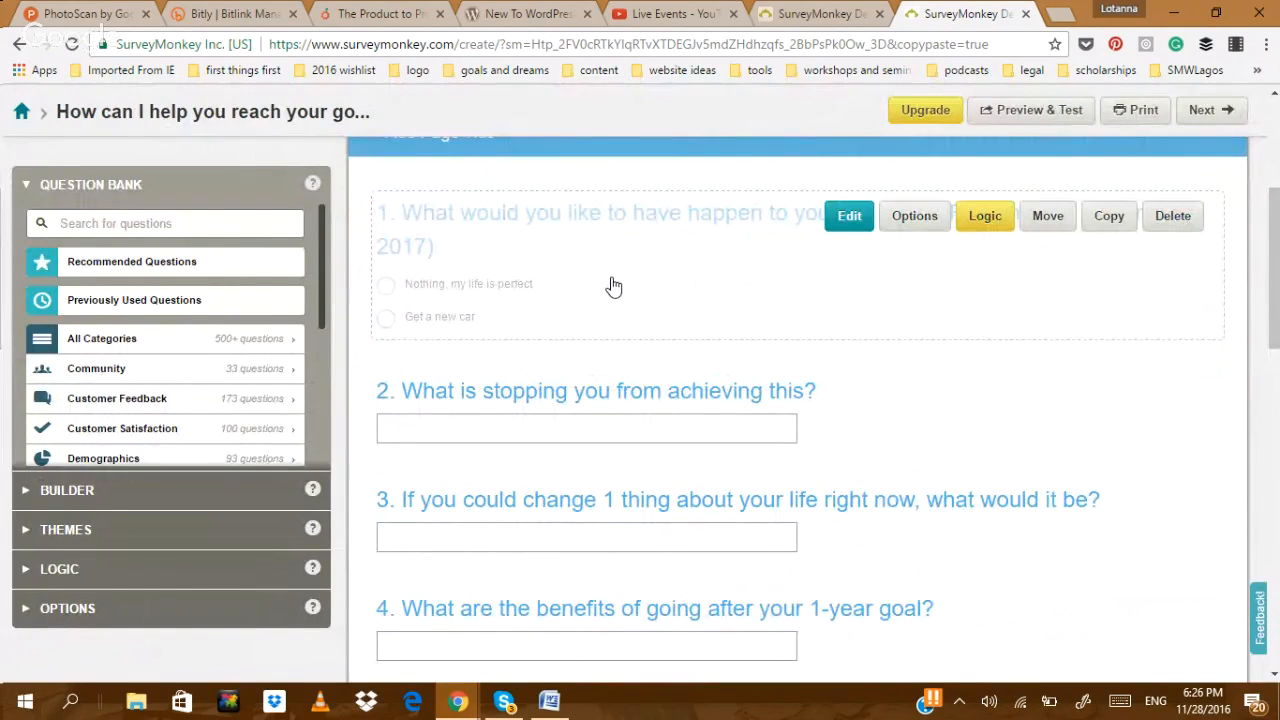
left_click(849, 216)
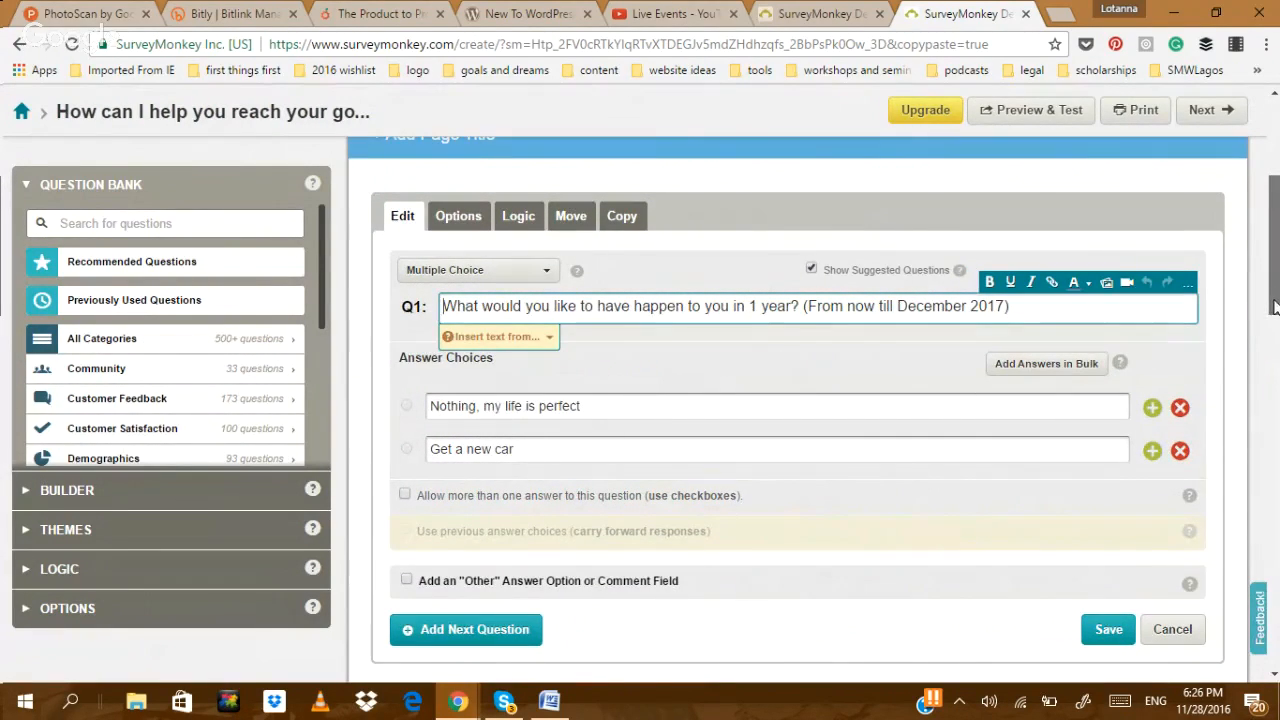
scroll(1075, 392, "down", 2)
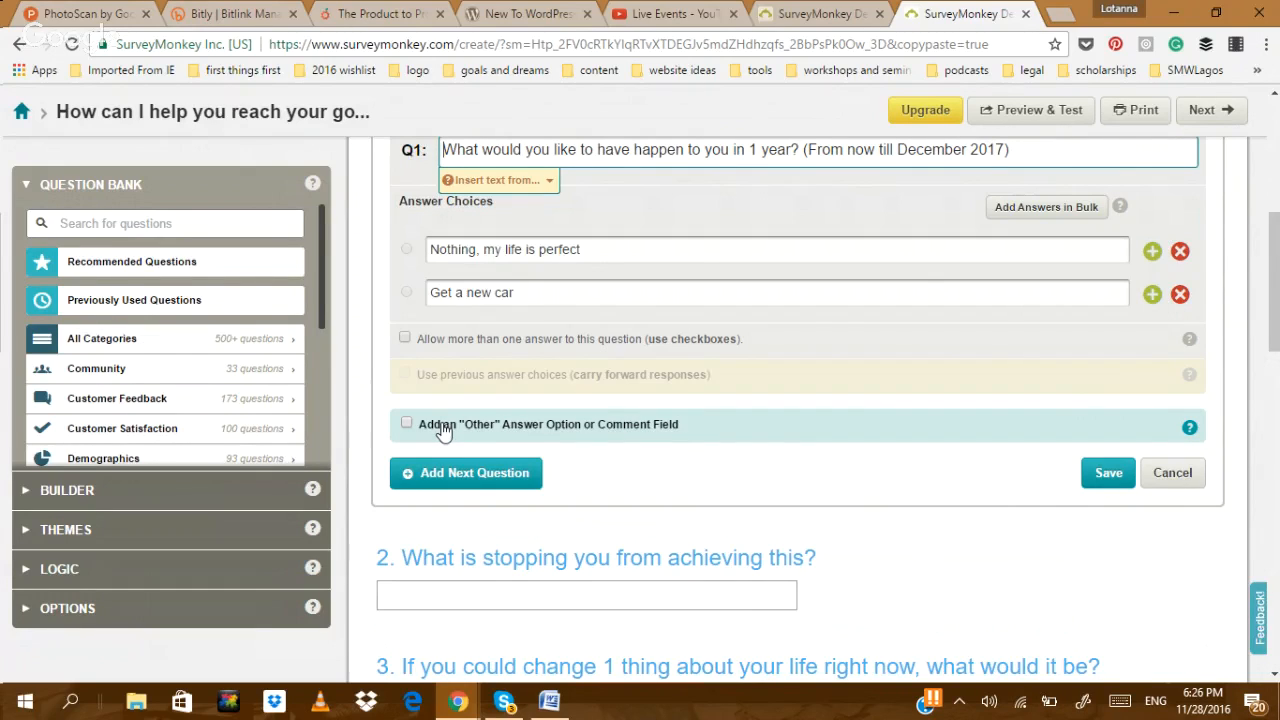
left_click(406, 426)
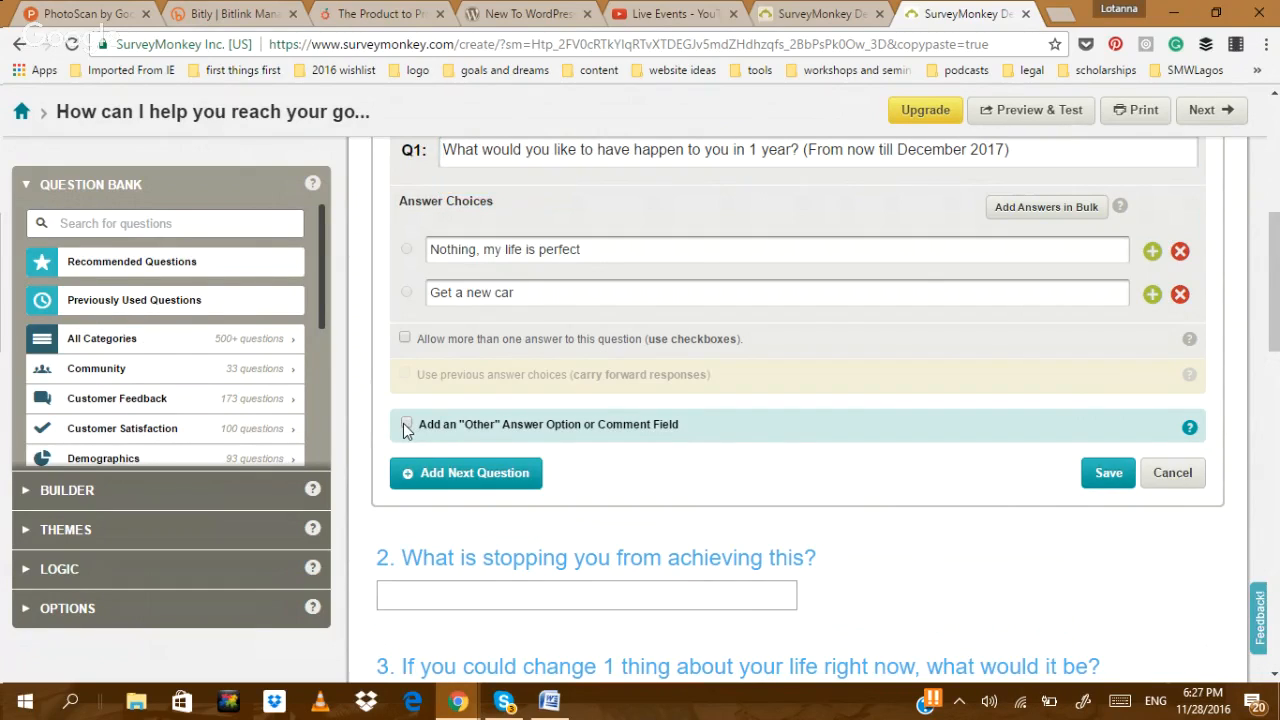
left_click(406, 426)
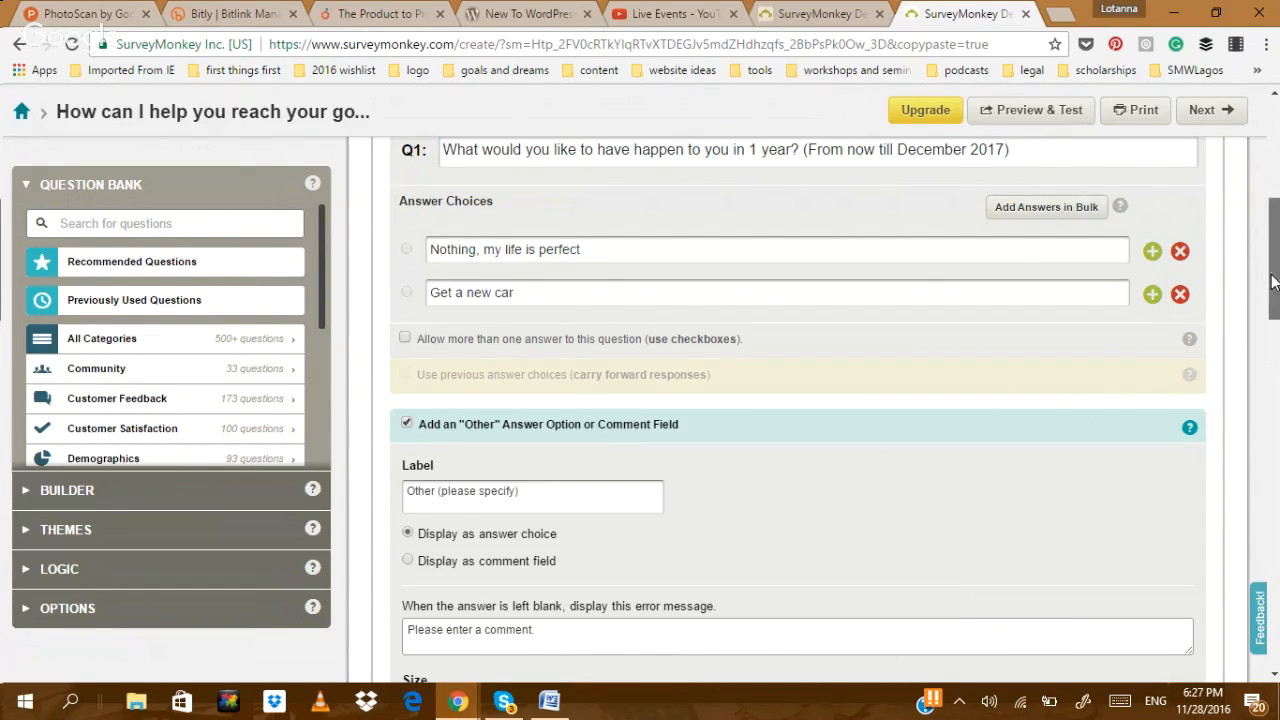
left_click_drag(1274, 284, 1276, 350)
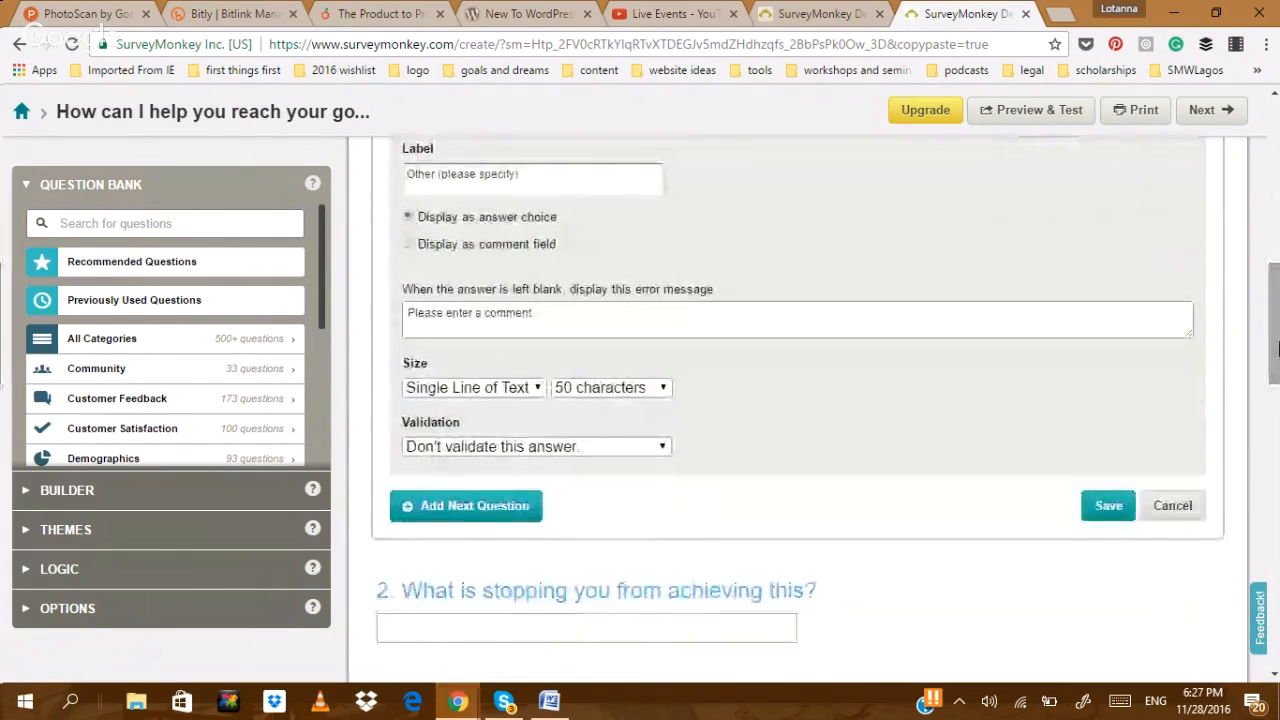
left_click(1110, 507)
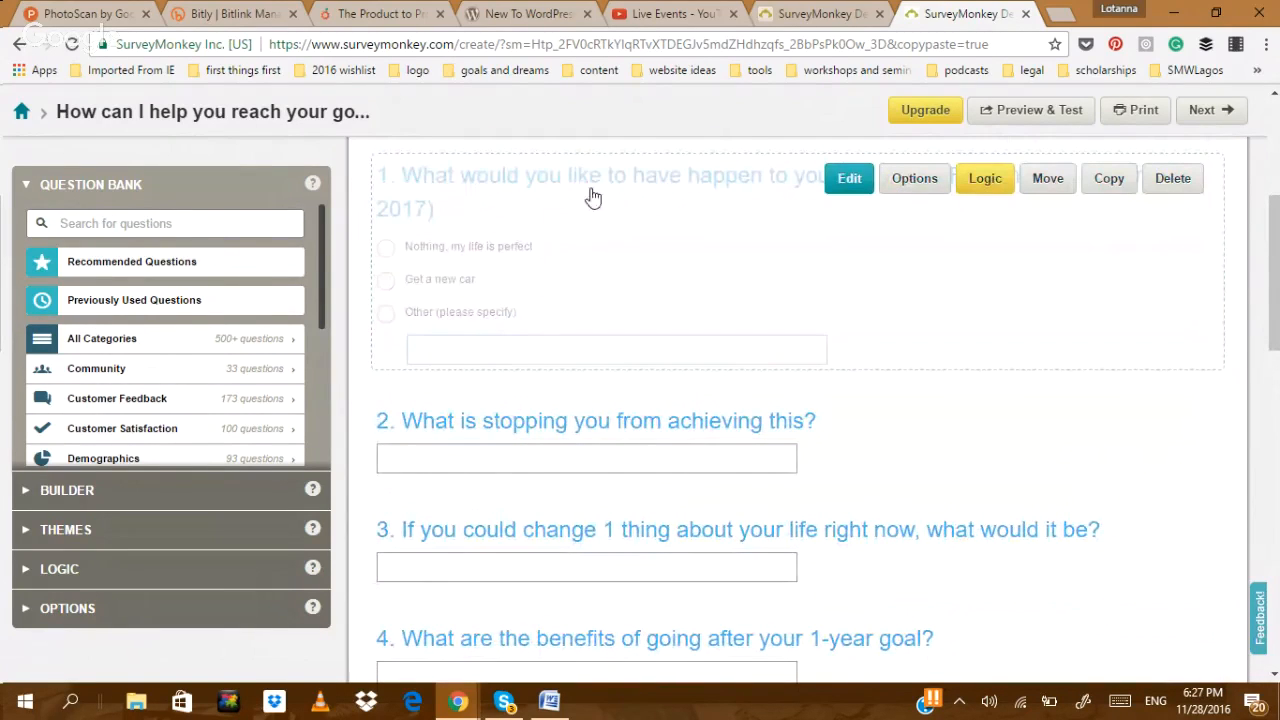
- Reopen question 1 for editing and examine the question bank categories, builder question types and survey display options
left_click(611, 215)
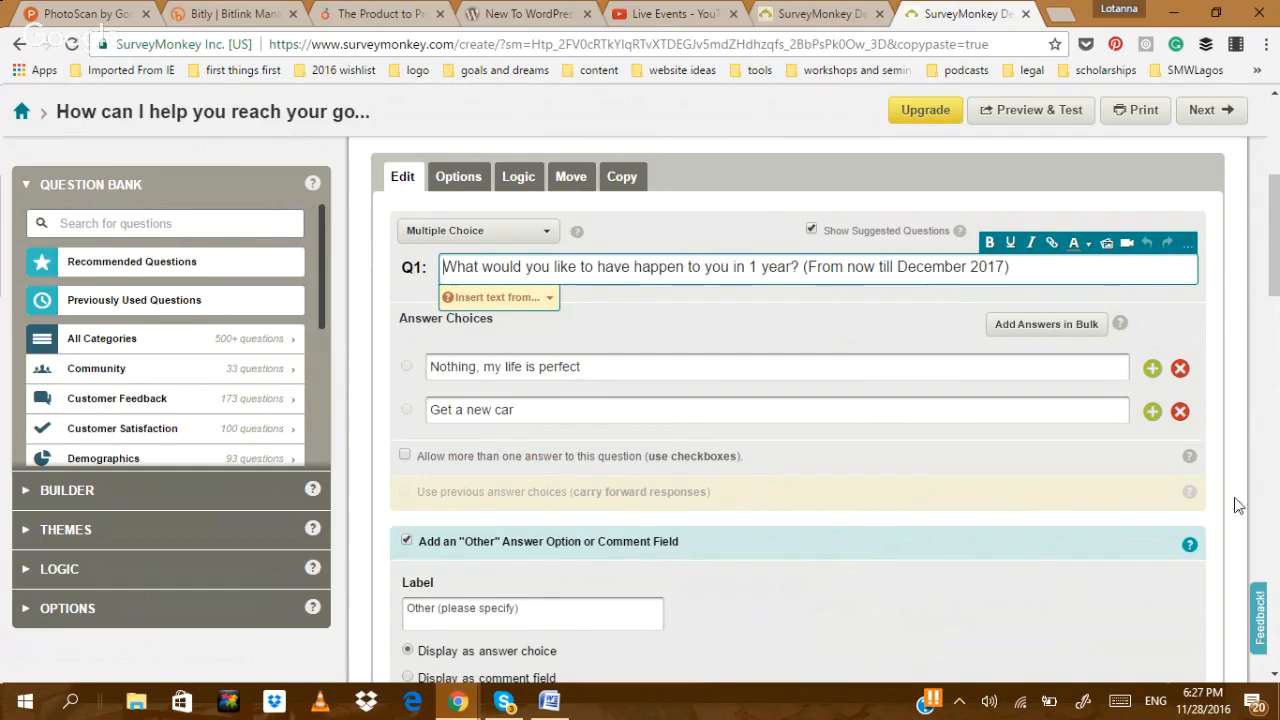
left_click_drag(1275, 268, 1276, 350)
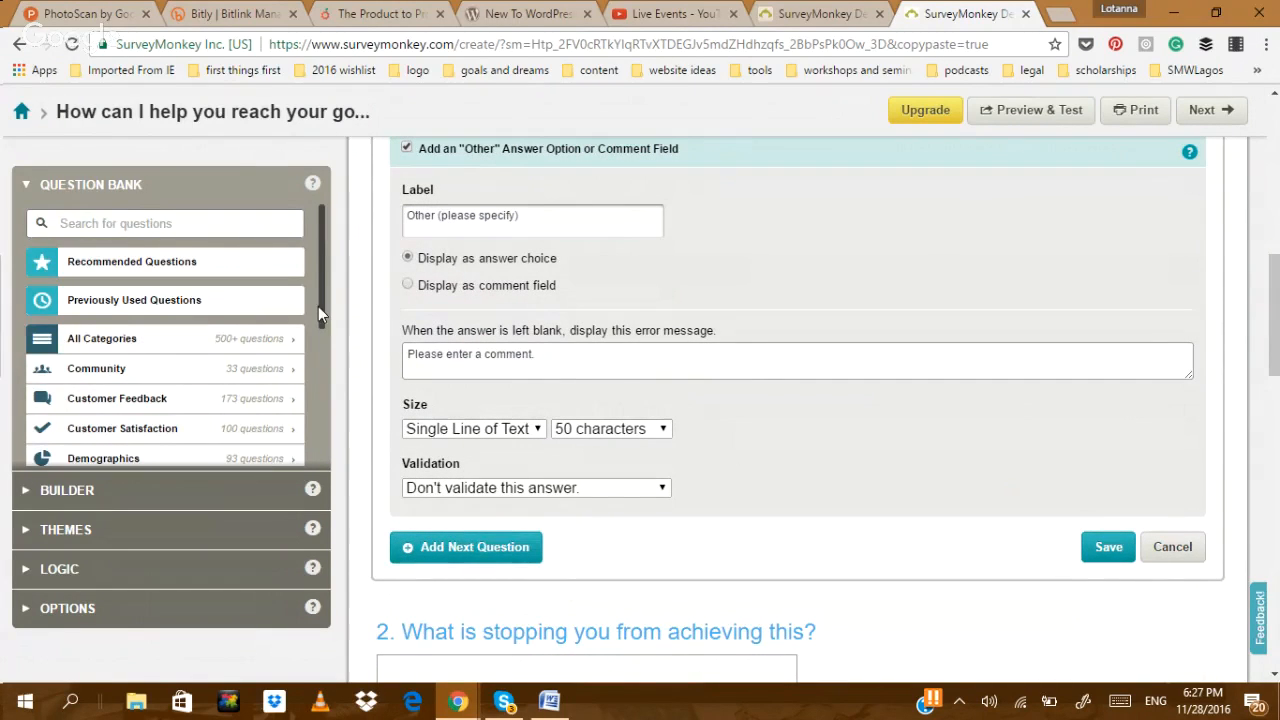
left_click_drag(318, 306, 320, 348)
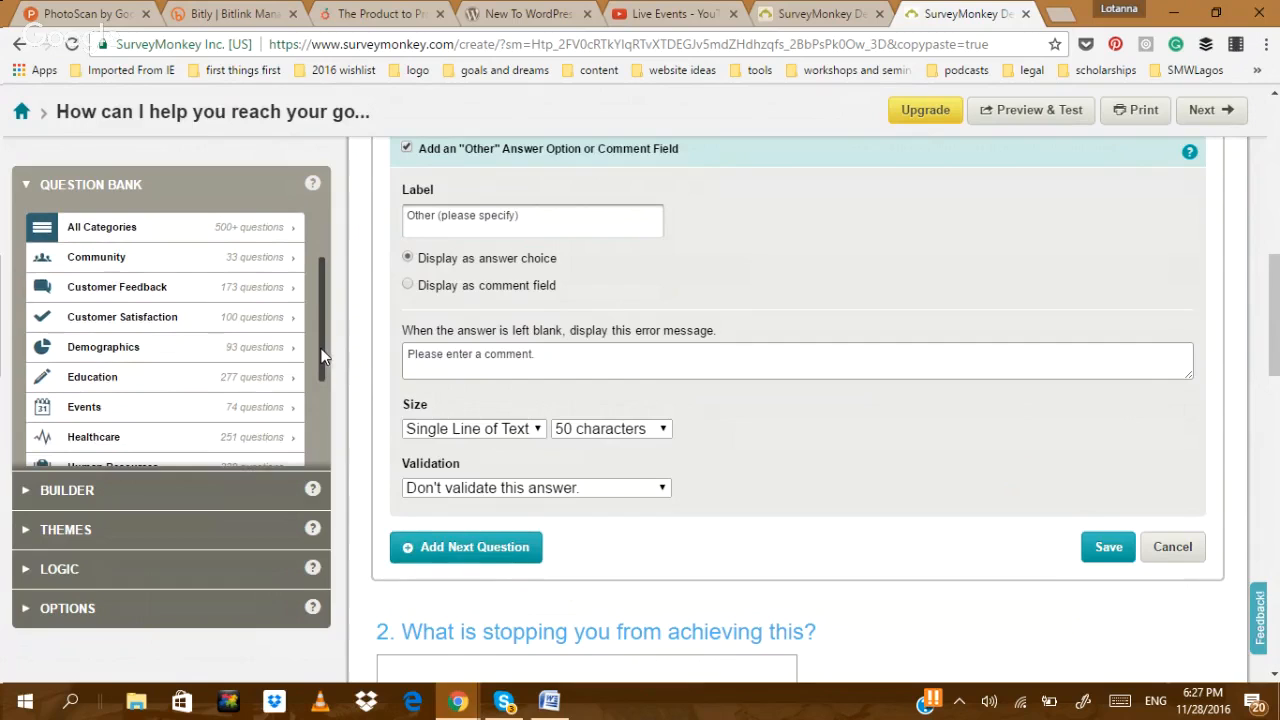
left_click(313, 606)
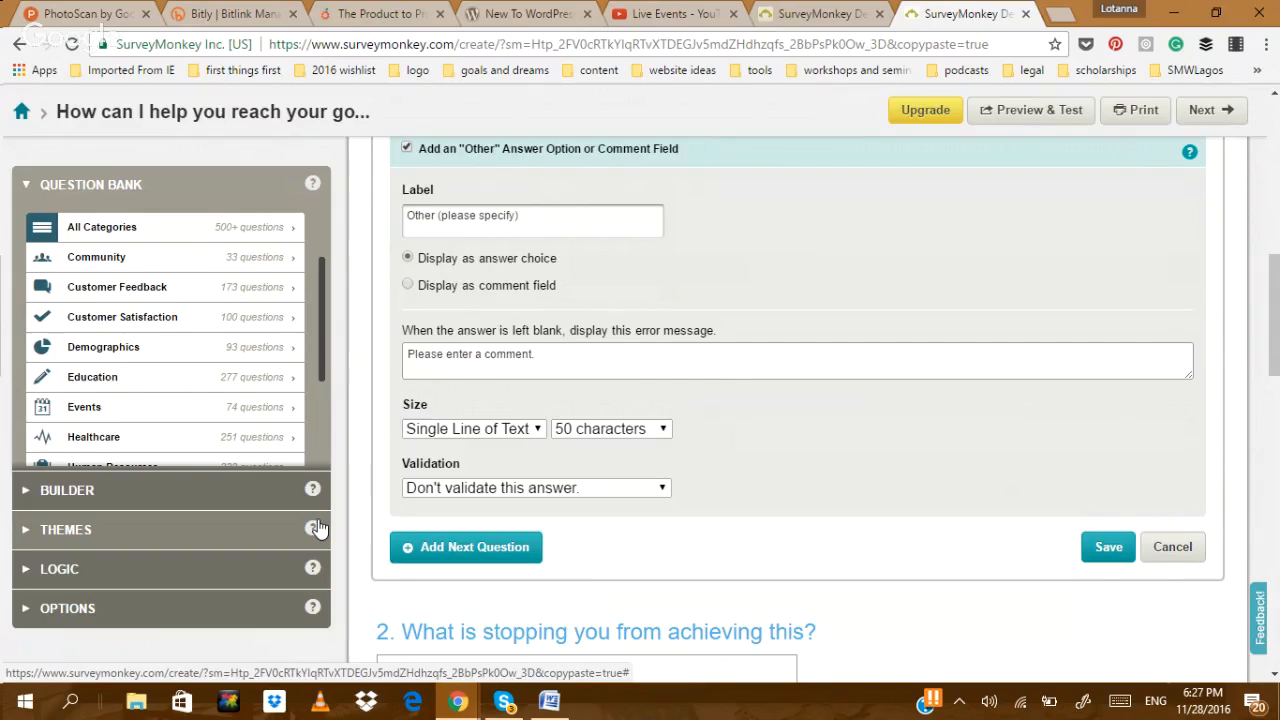
left_click_drag(1278, 333, 1278, 366)
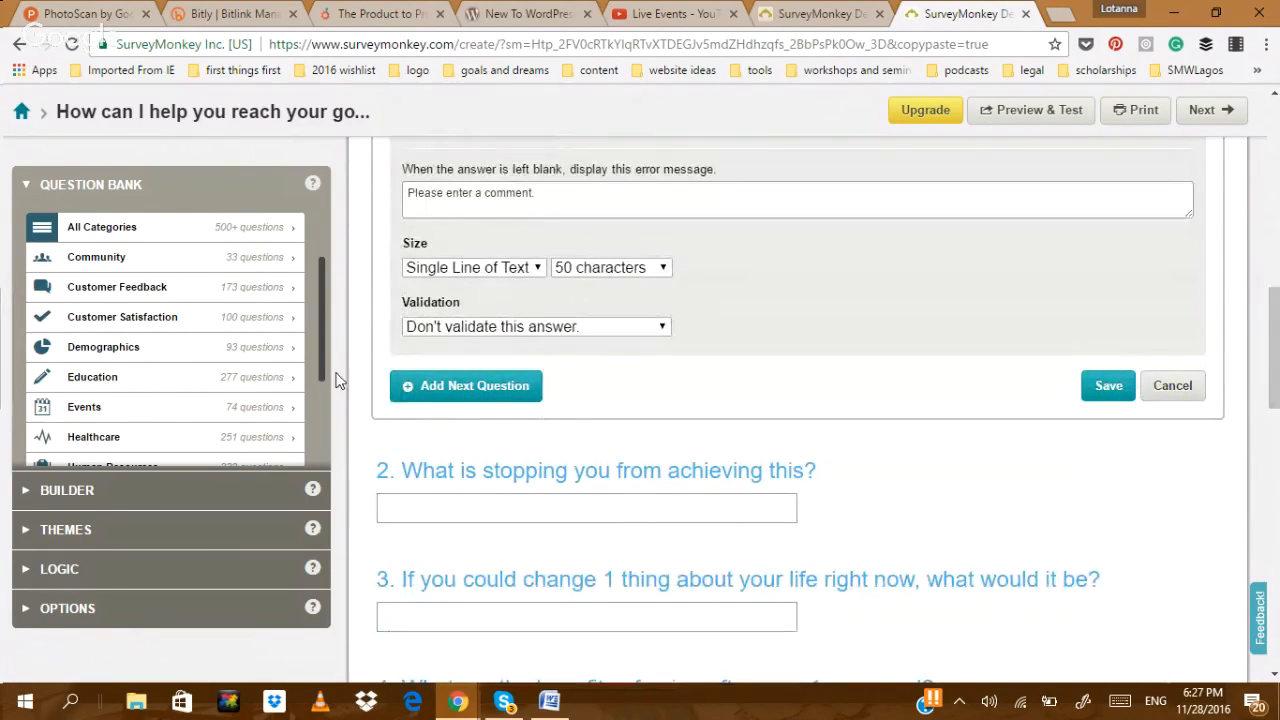
scroll(317, 321, "up", 2)
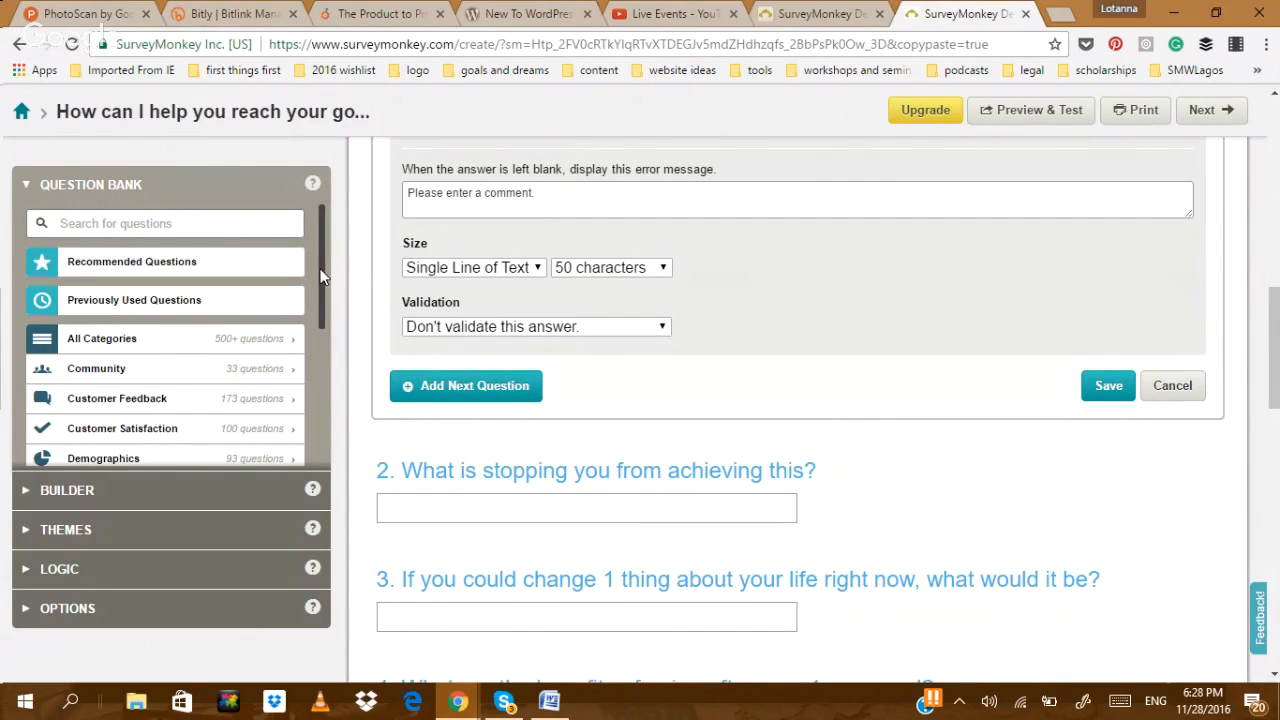
left_click_drag(320, 277, 323, 421)
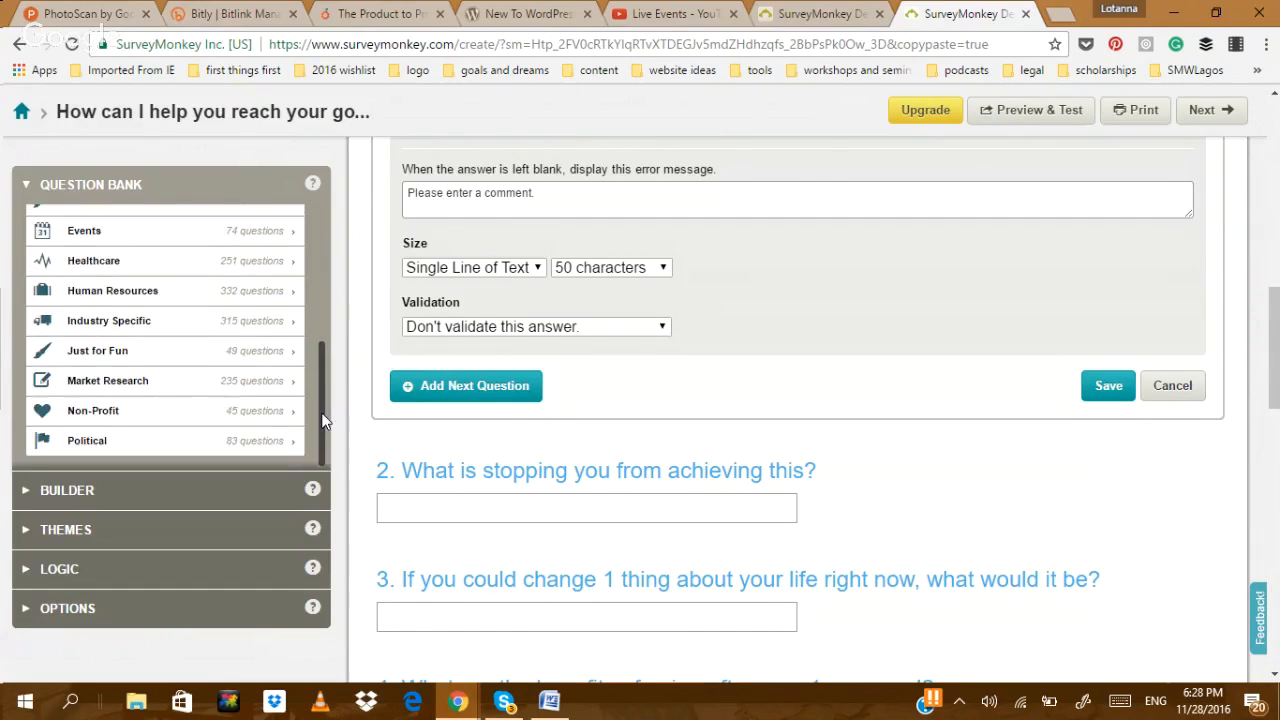
left_click(277, 496)
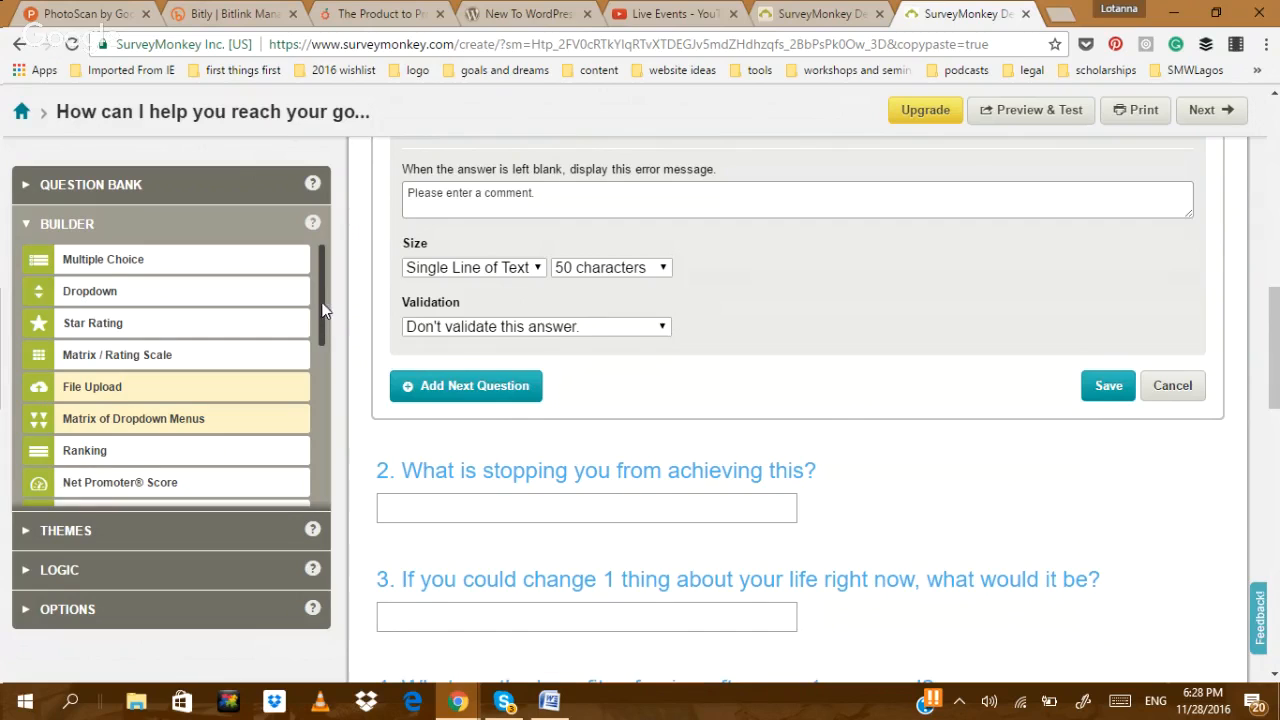
left_click_drag(319, 302, 321, 480)
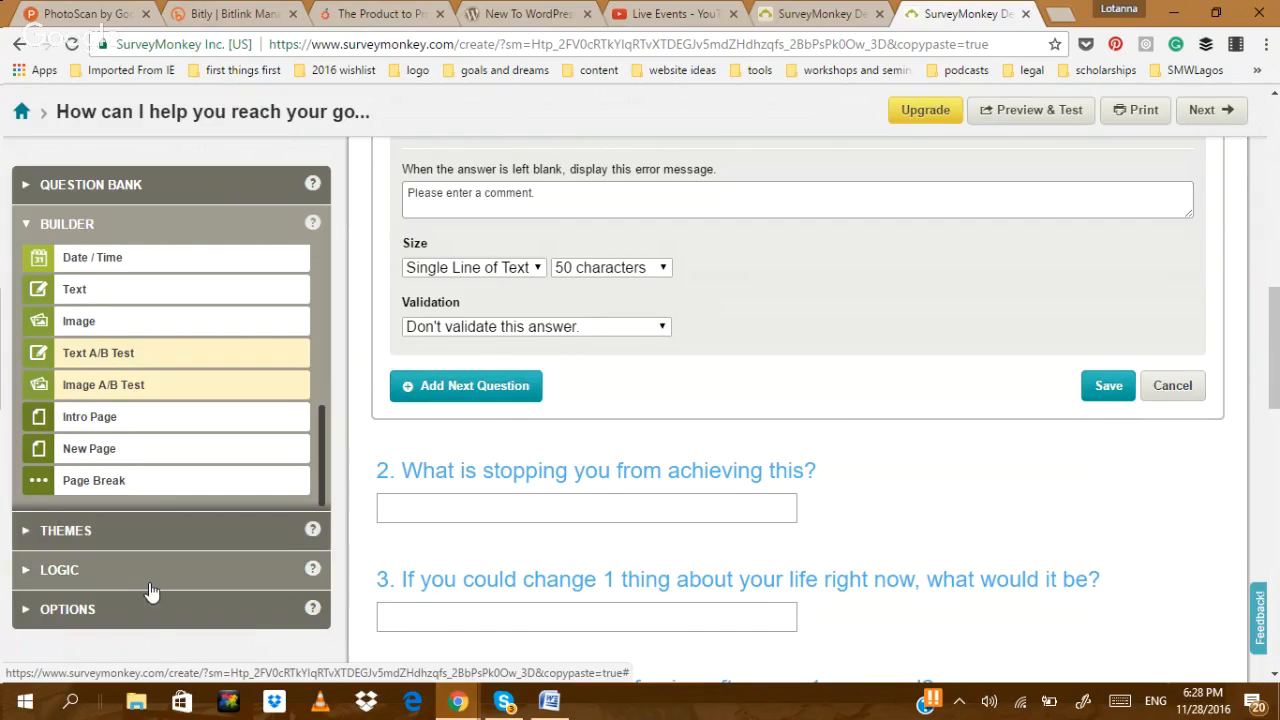
left_click(160, 623)
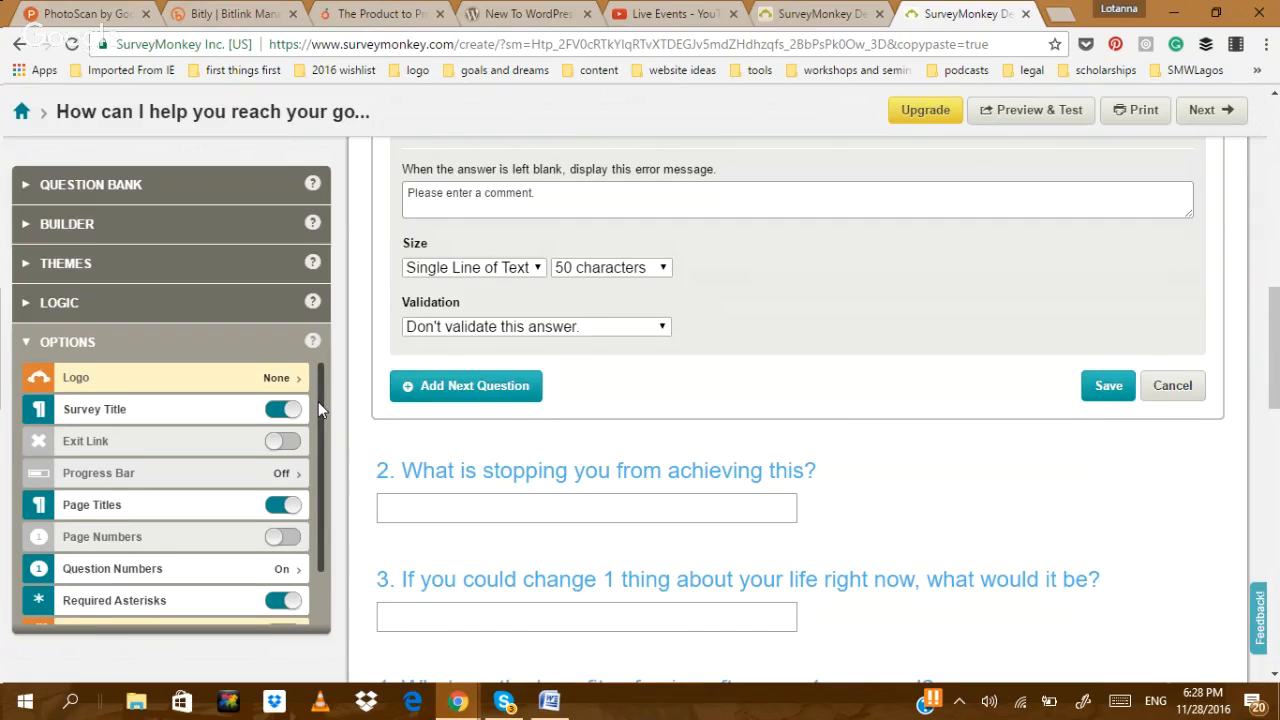
left_click_drag(318, 401, 317, 464)
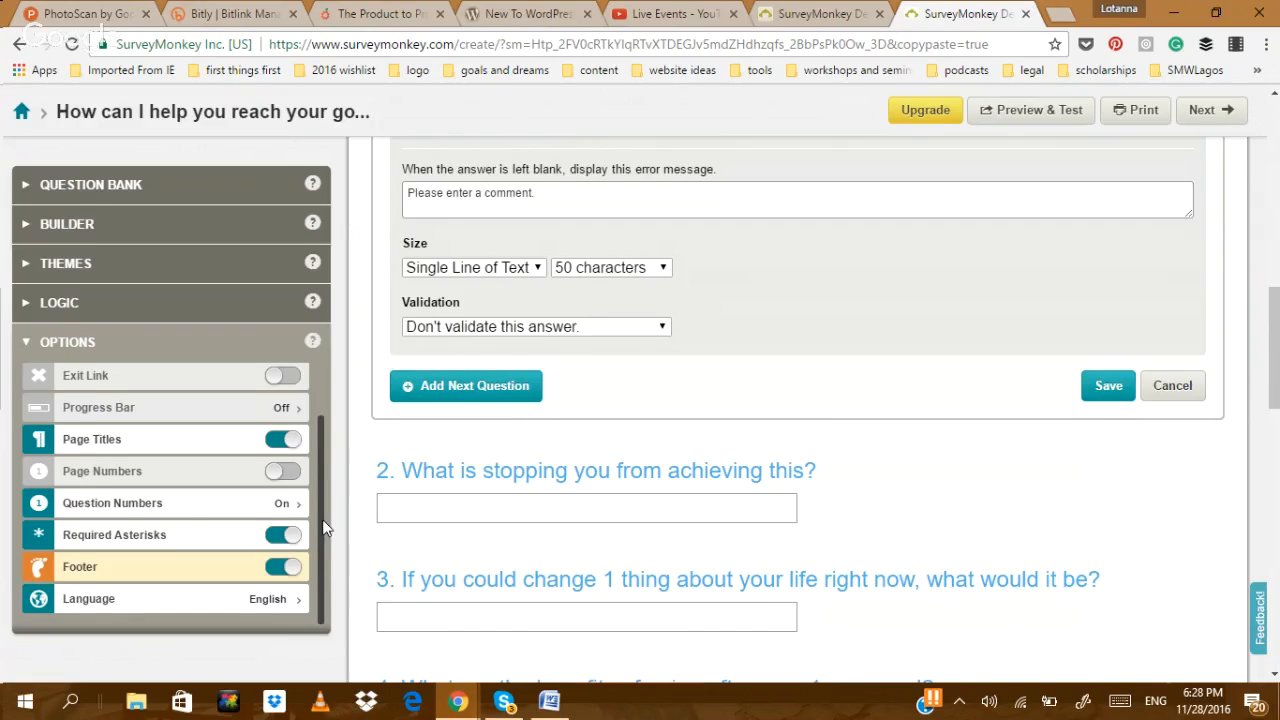
mouse_move(322, 519)
left_mouse_down()
mouse_move(325, 465)
mouse_move(332, 532)
left_mouse_up()
- Make question 1 require an answer and save the question
left_click_drag(1276, 340, 1277, 255)
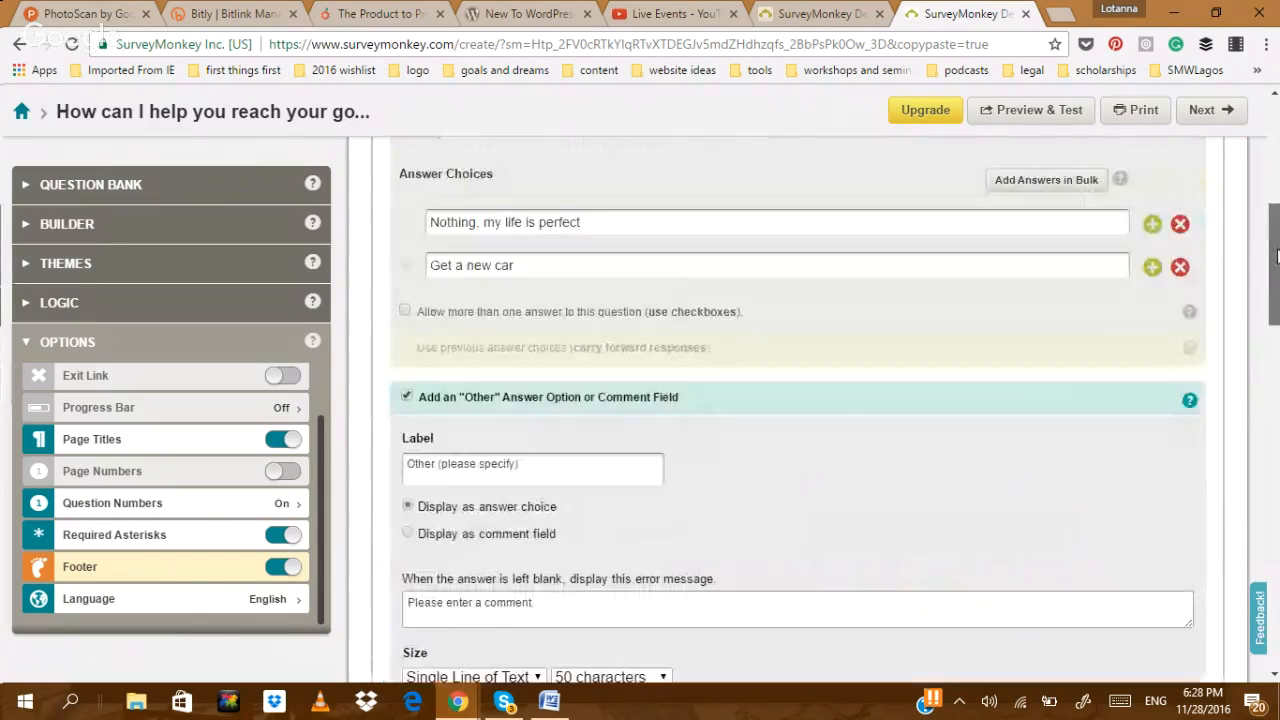
scroll(1236, 272, "up", 2)
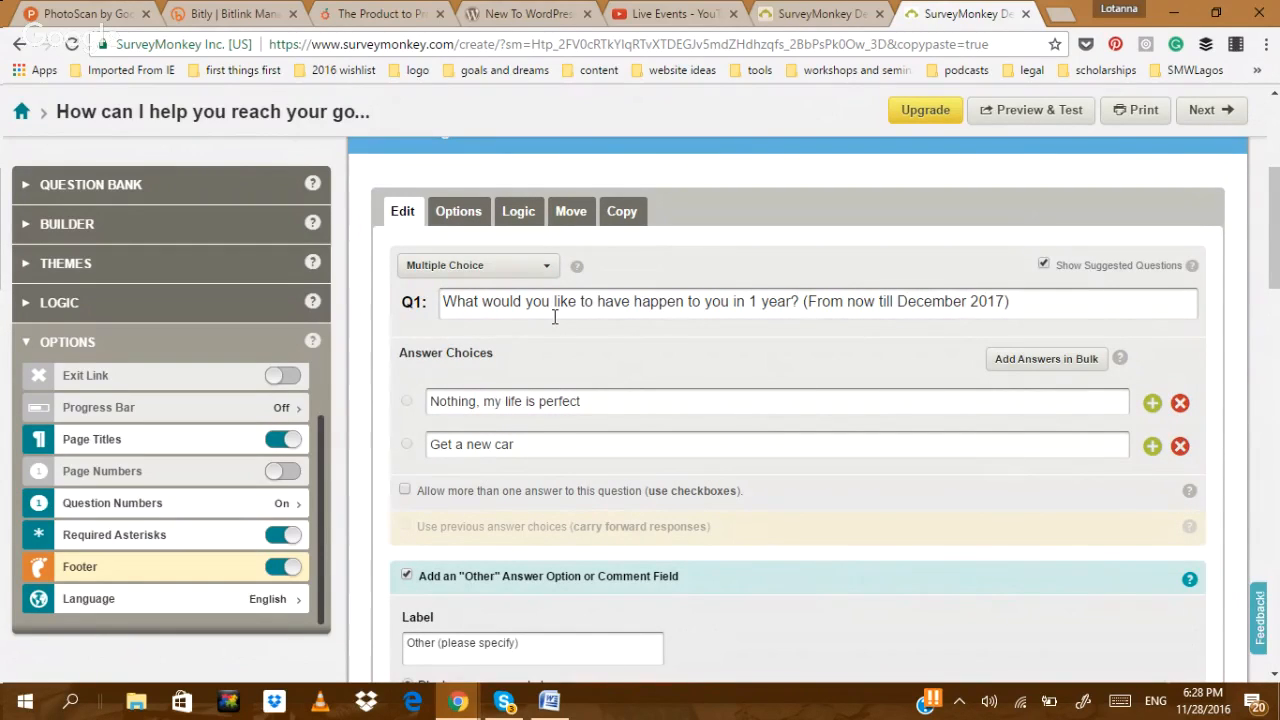
left_click(457, 215)
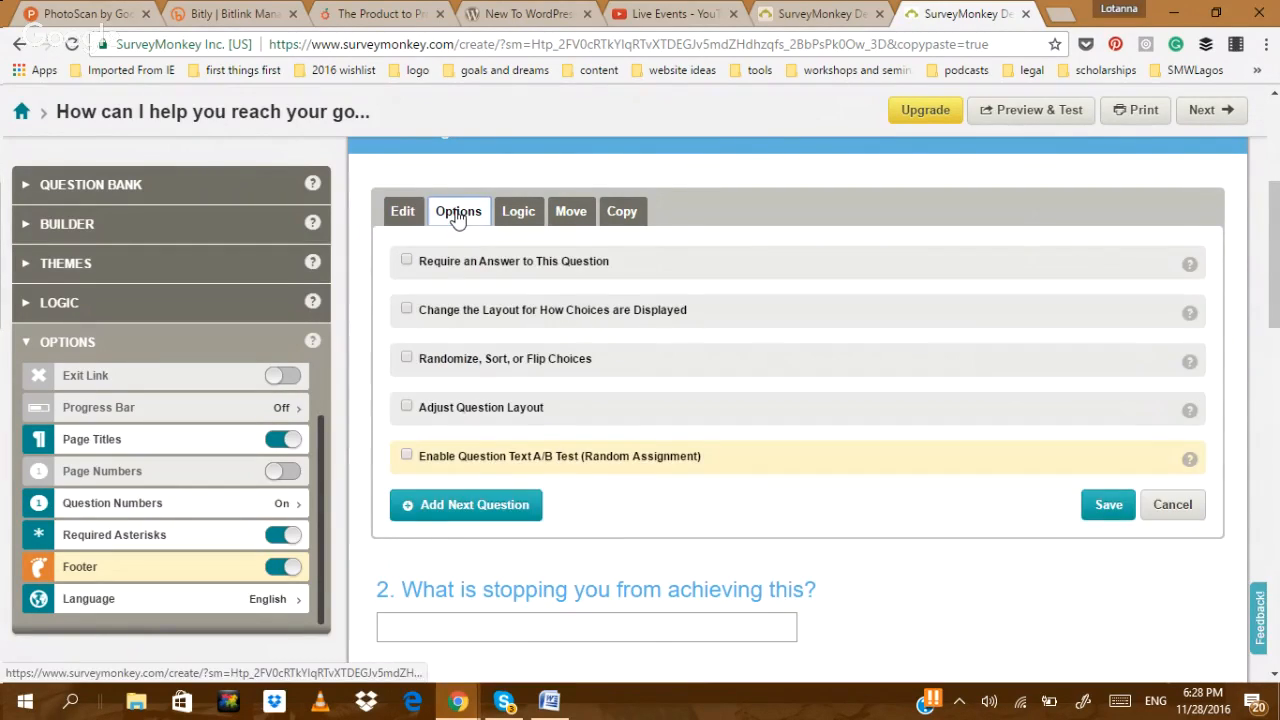
left_click(403, 214)
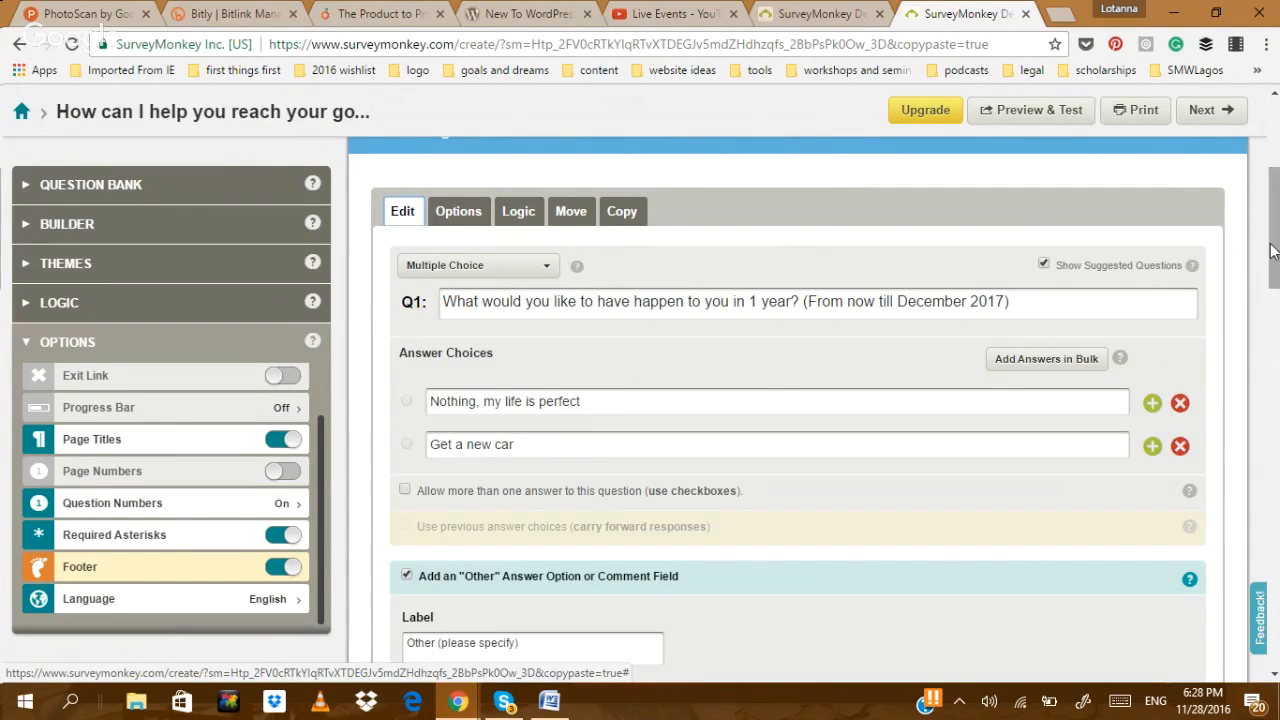
scroll(1275, 250, "up", 1)
scroll(1275, 250, "down", 1)
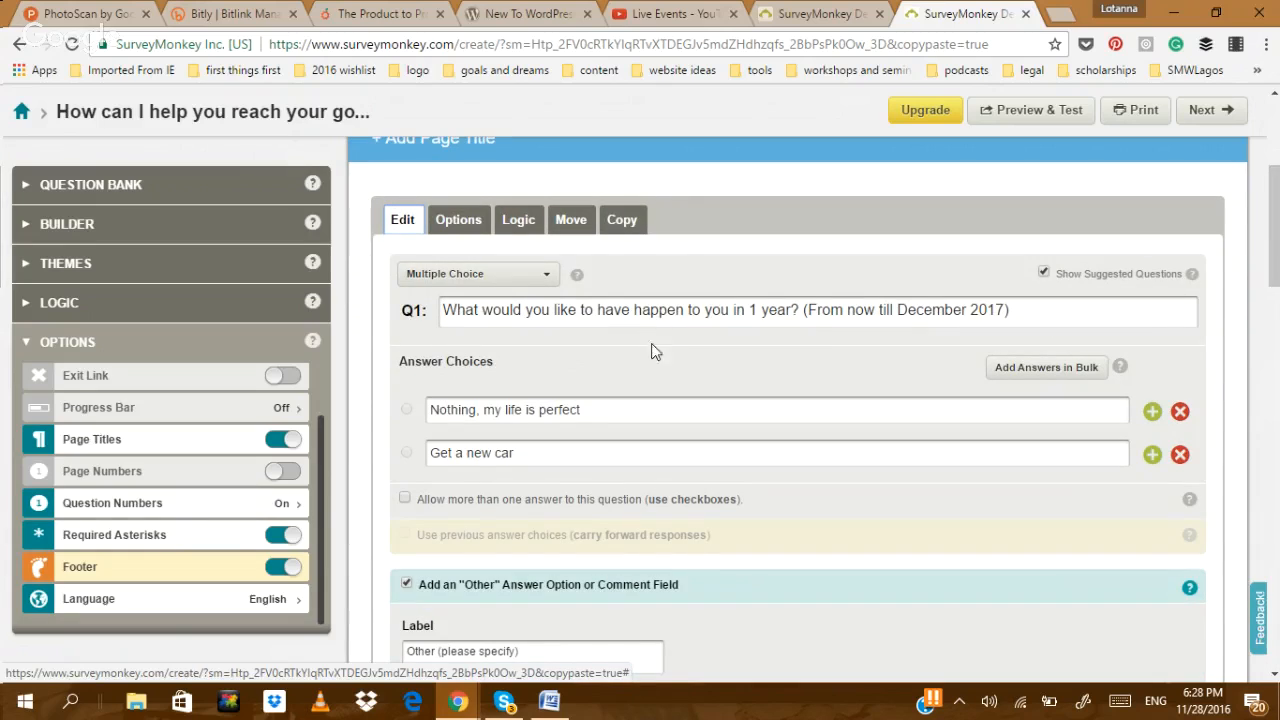
left_click(462, 229)
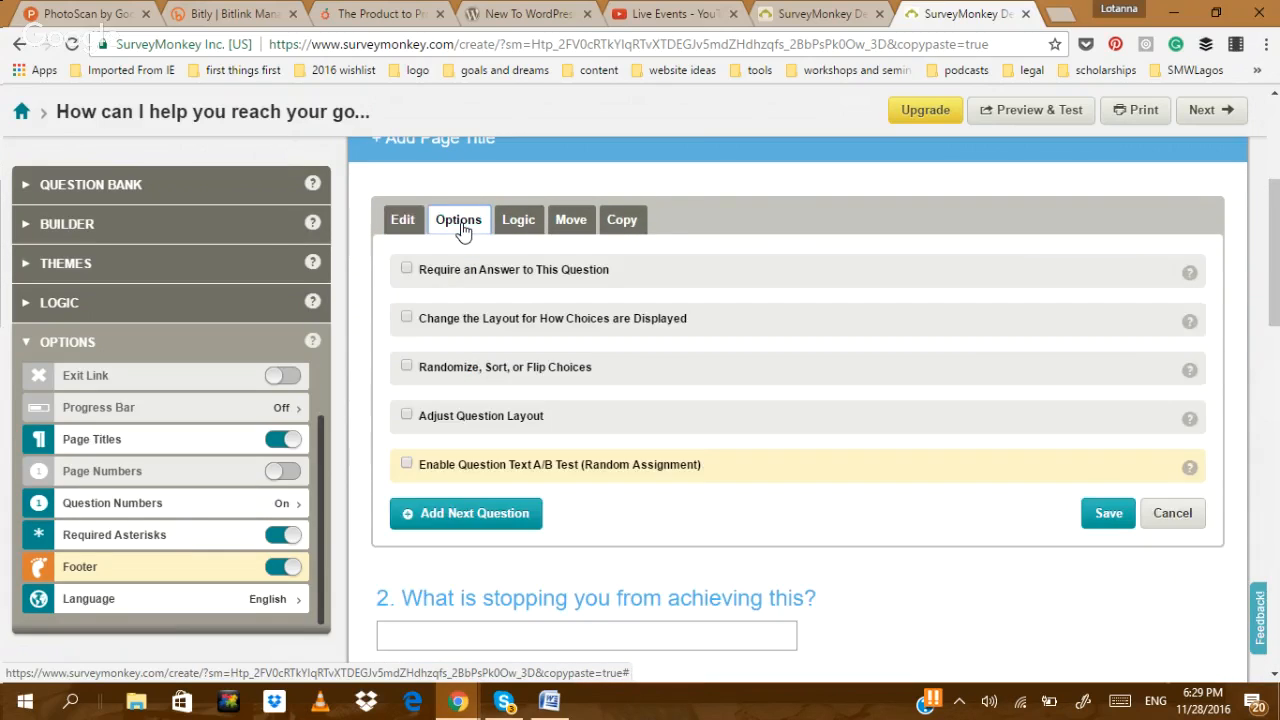
left_click(406, 269)
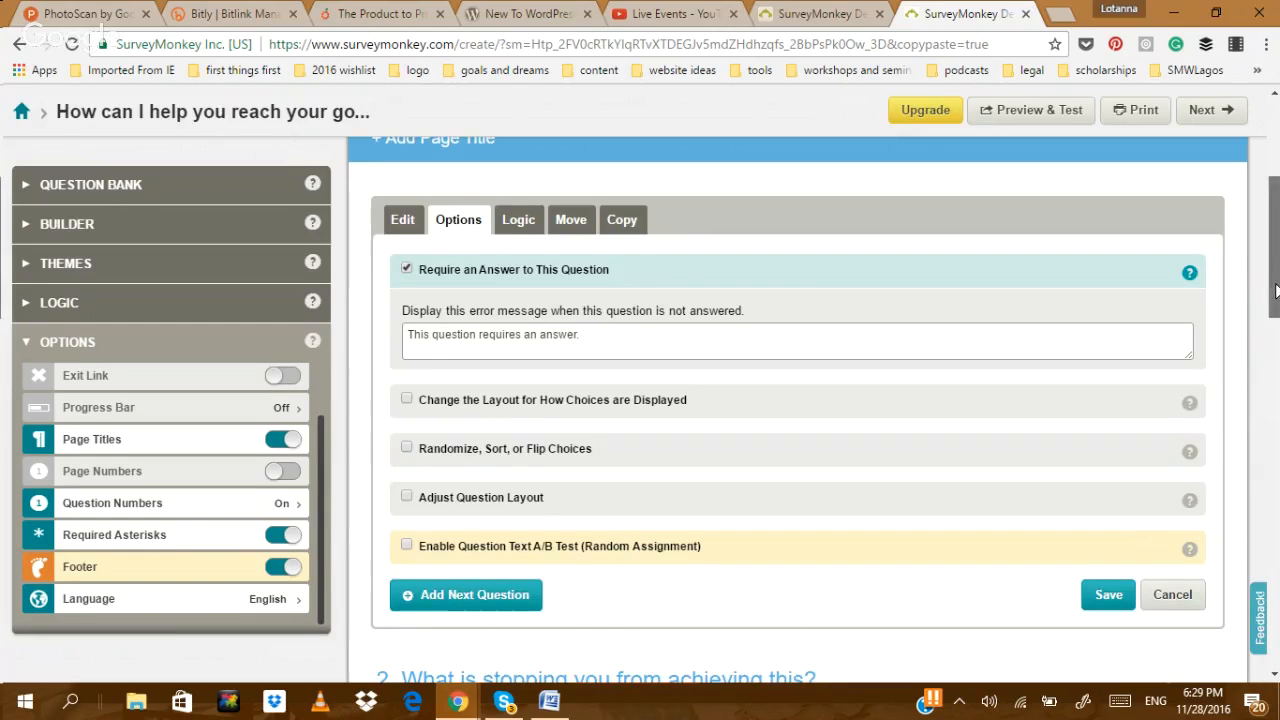
scroll(1276, 304, "down", 1)
scroll(1276, 304, "down", 2)
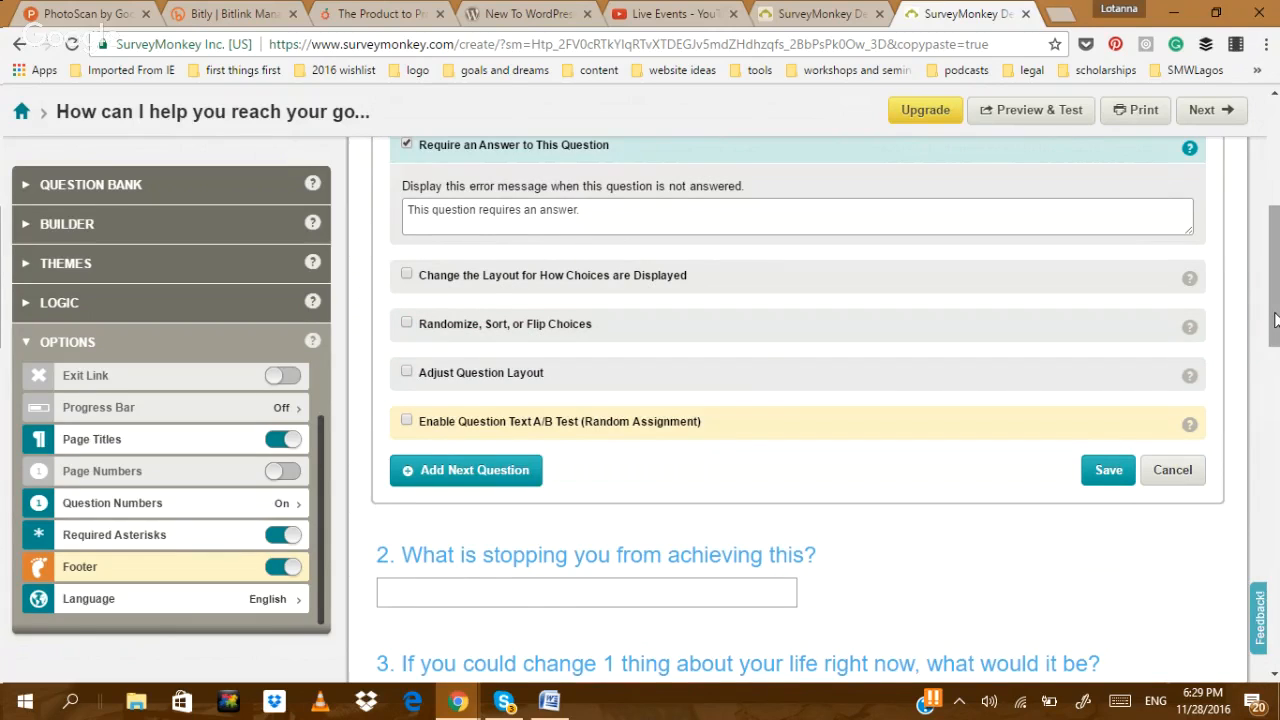
left_click_drag(1276, 318, 1276, 361)
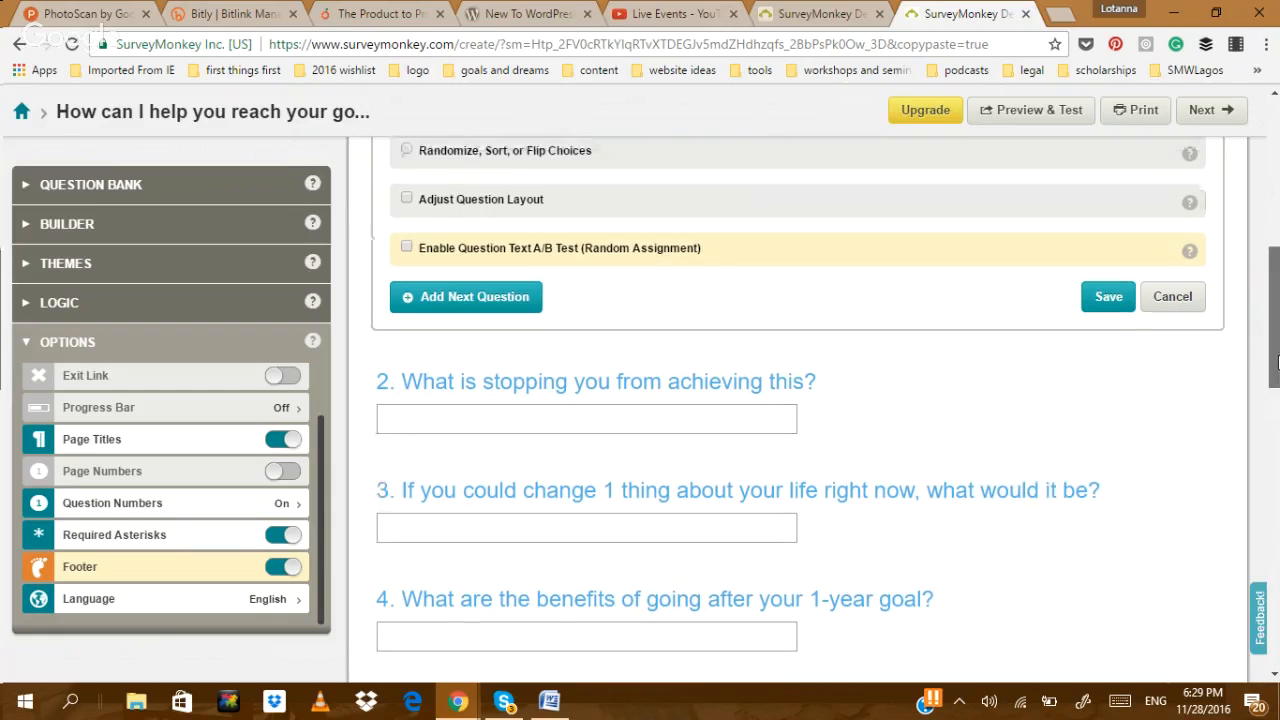
left_click(1110, 297)
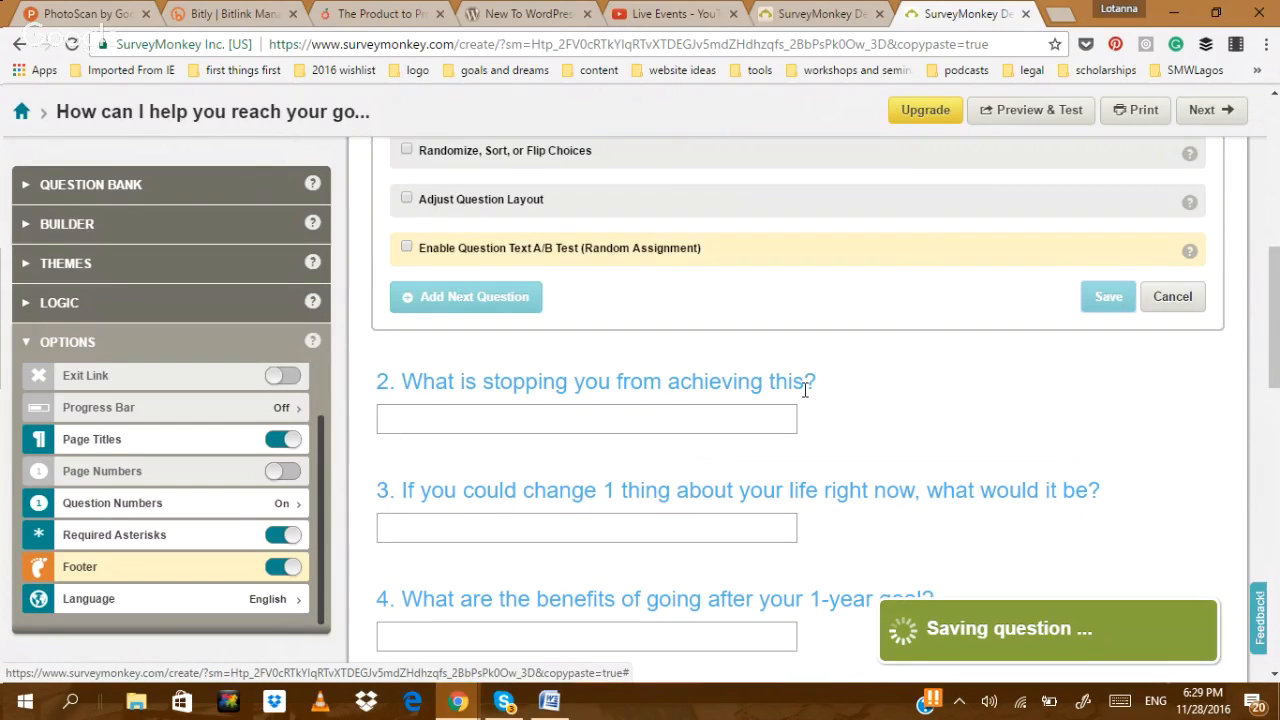
- Make question 2, "What is stopping you from achieving this?", require an answer and save it
scroll(803, 397, "up", 3)
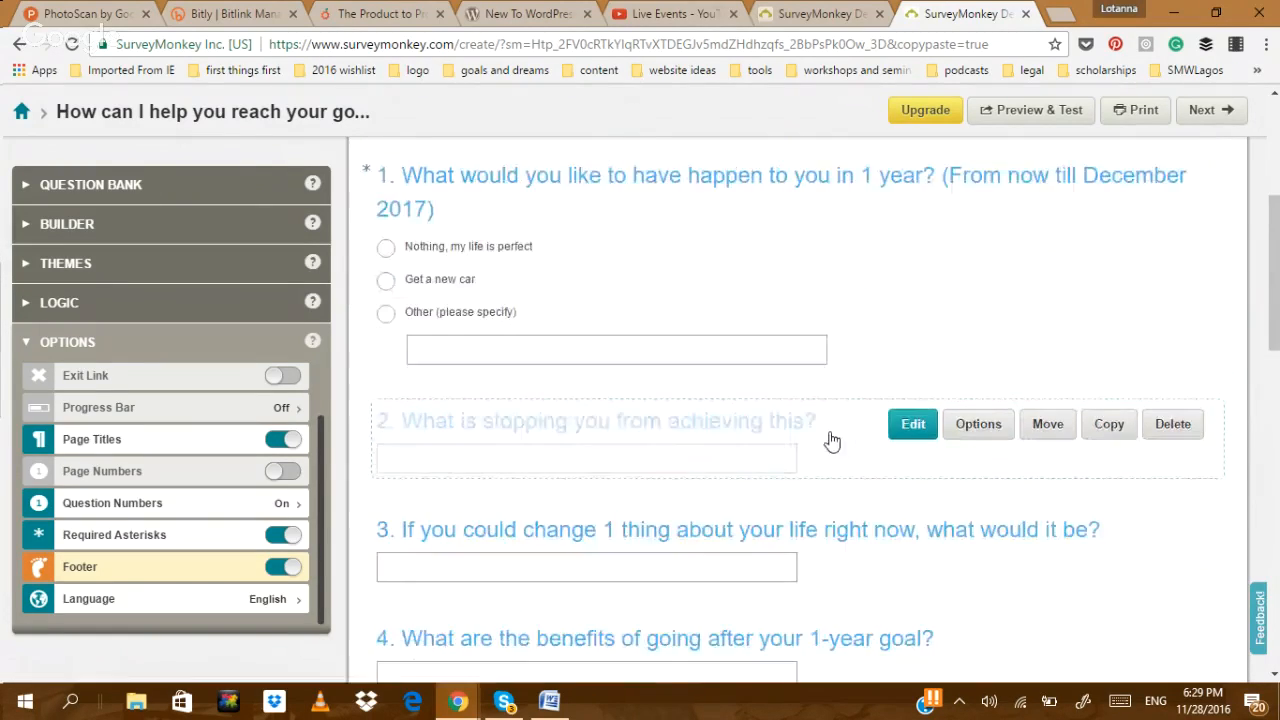
left_click(908, 428)
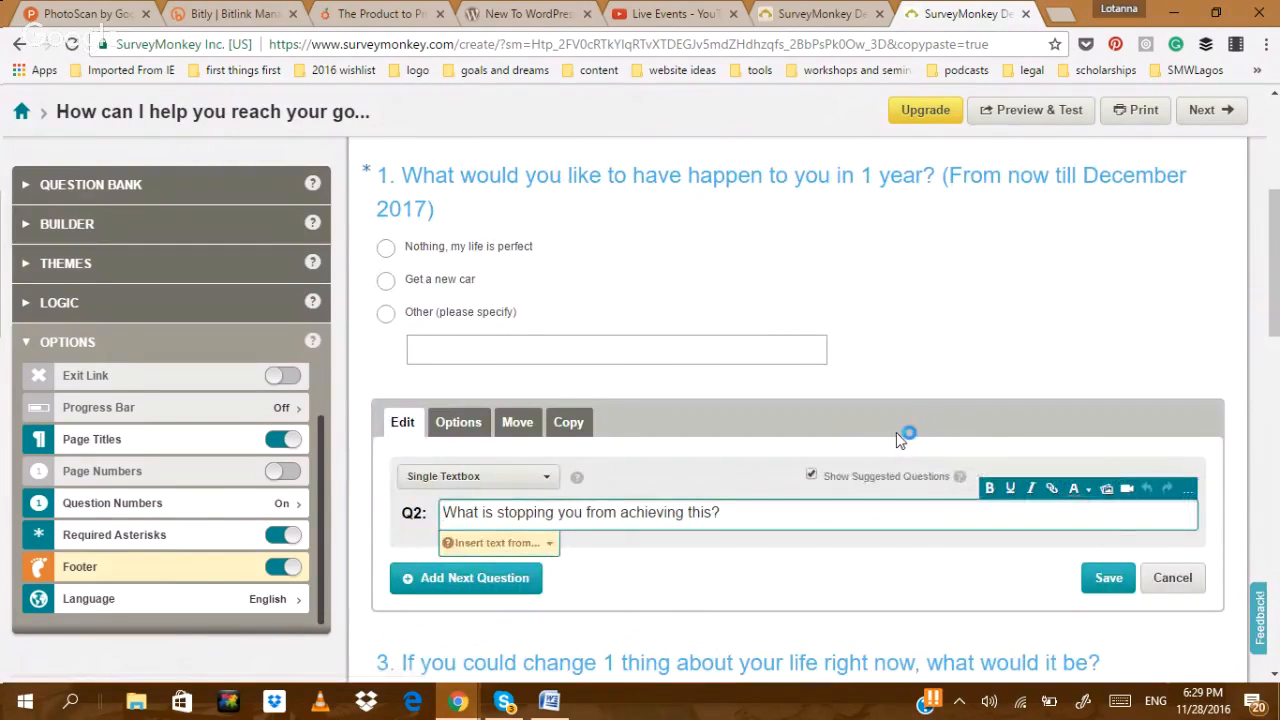
left_click(448, 431)
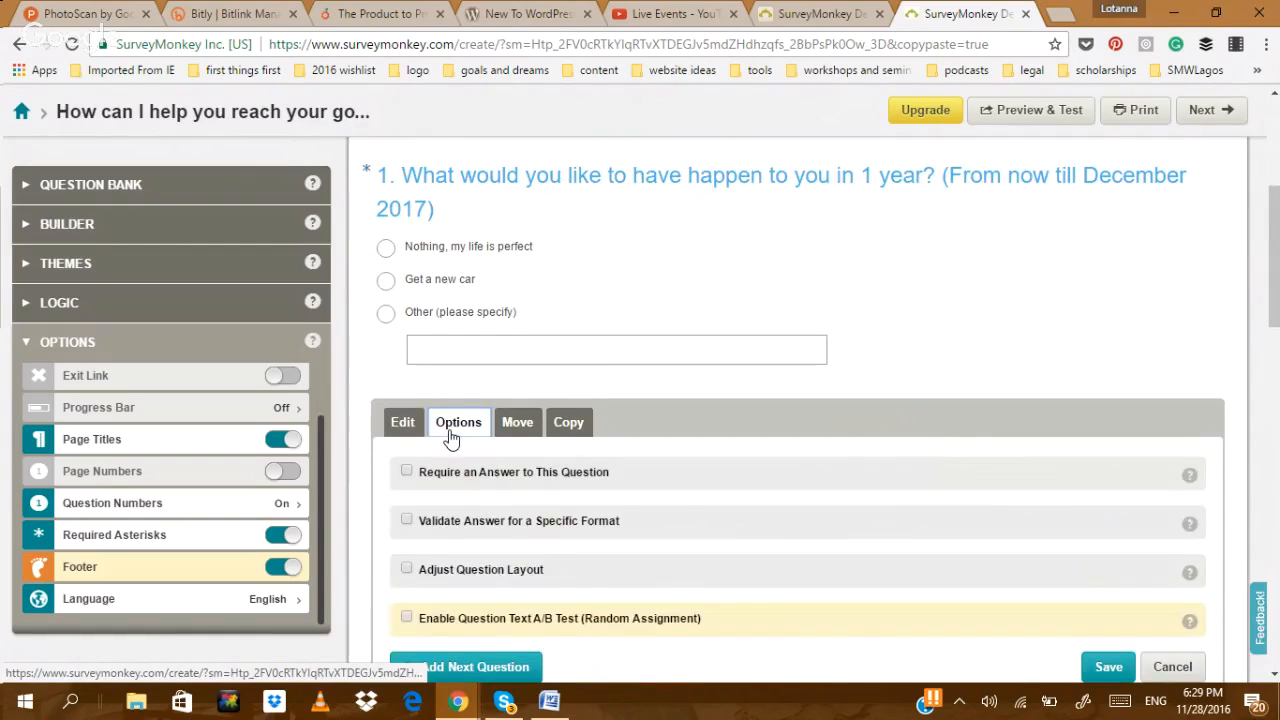
left_click(407, 471)
scroll(1278, 281, "down", 4)
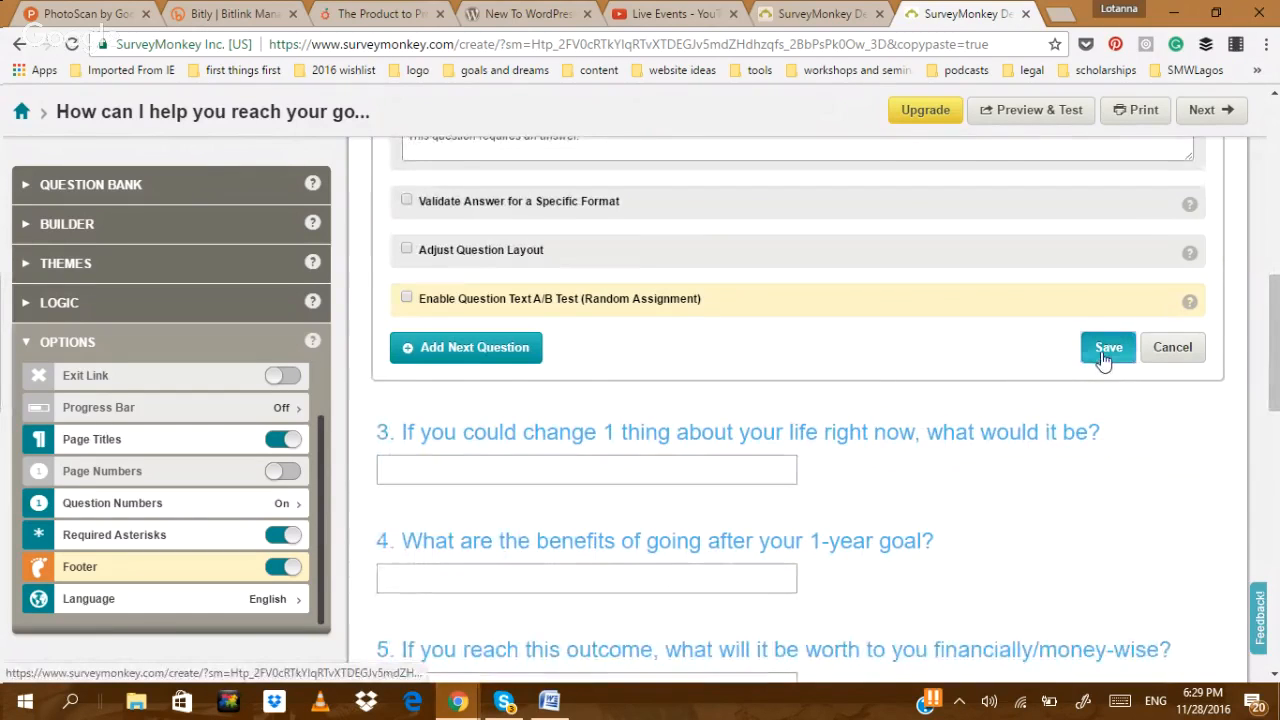
left_click(1104, 352)
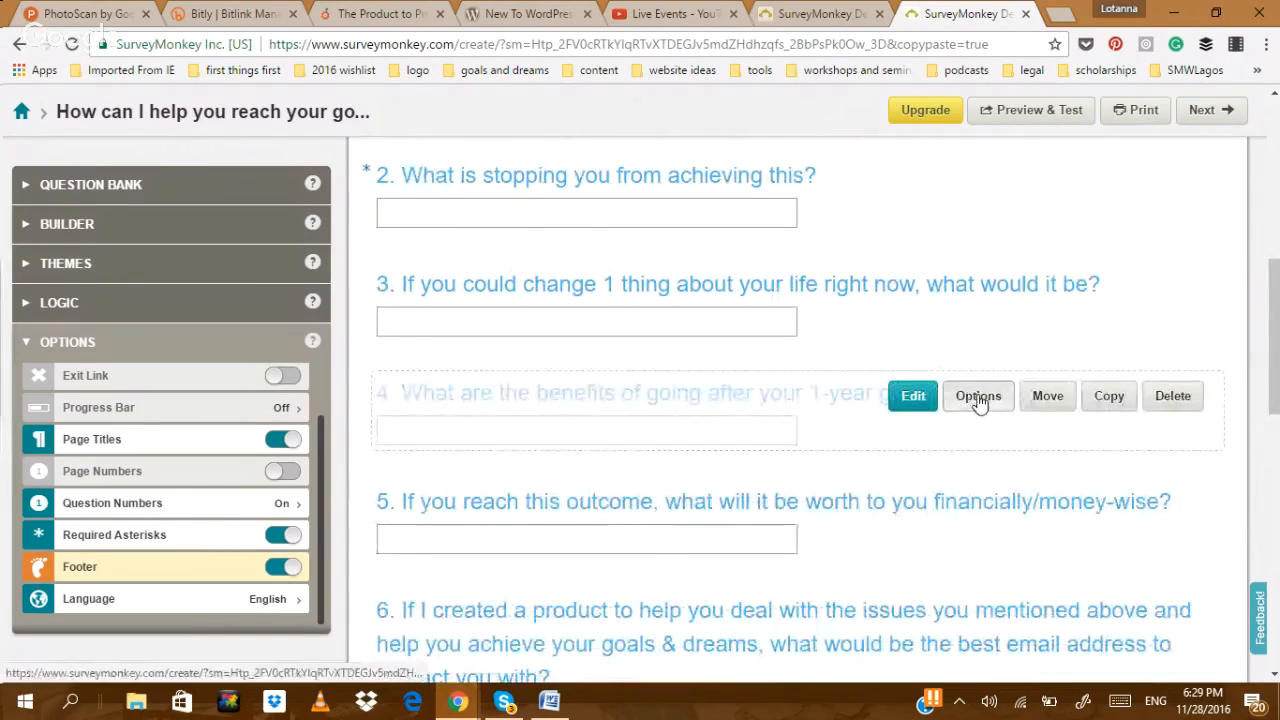
- Make question 4, "What are the benefits of going after your 1-year goal?", require an answer and save it
left_click(978, 397)
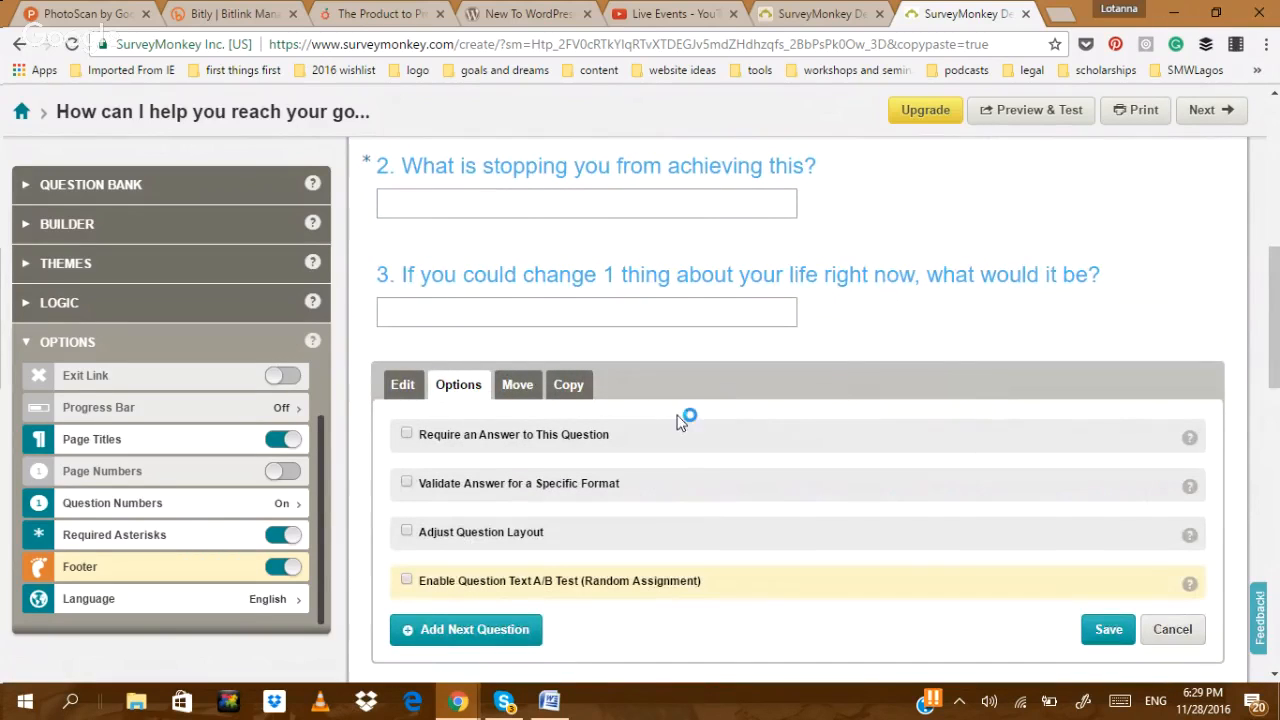
left_click(407, 437)
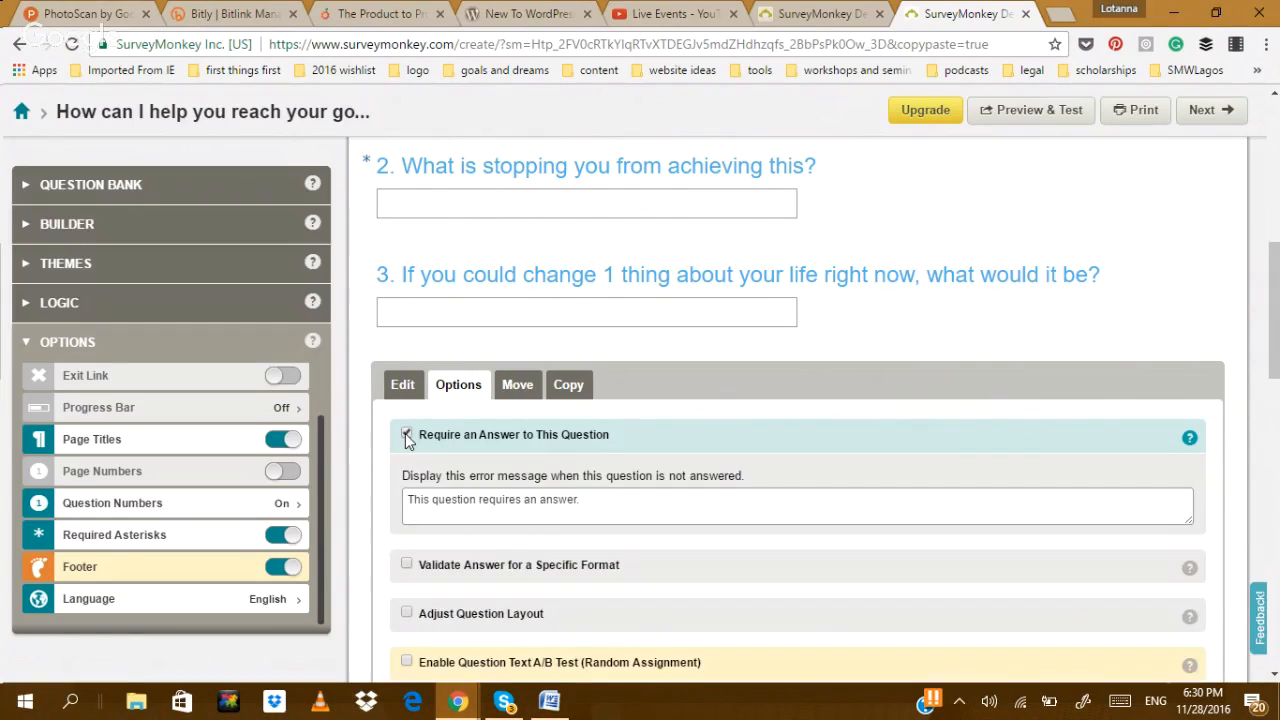
left_click_drag(1278, 370, 1278, 441)
left_click(1108, 478)
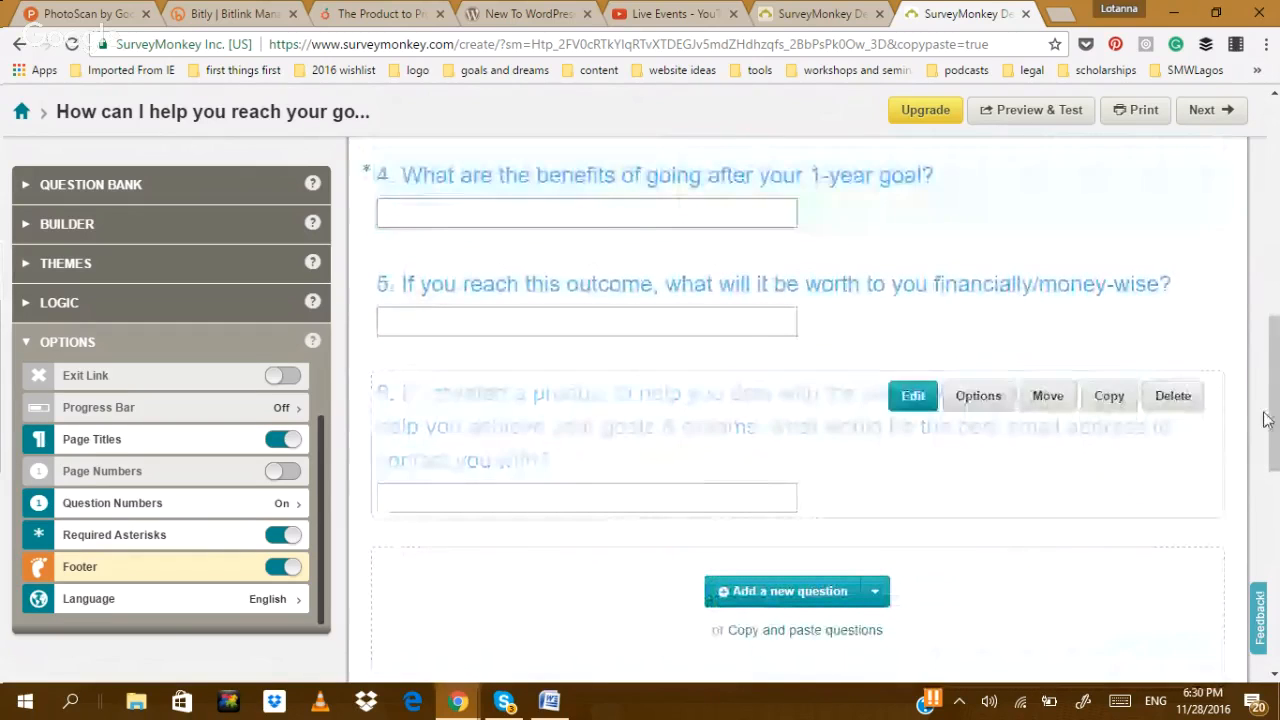
- Reopen question 4's options and examine the required-answer, validation, layout and A/B test settings
mouse_move(1276, 405)
left_mouse_down()
mouse_move(1276, 461)
mouse_move(1277, 421)
left_mouse_up()
mouse_move(960, 371)
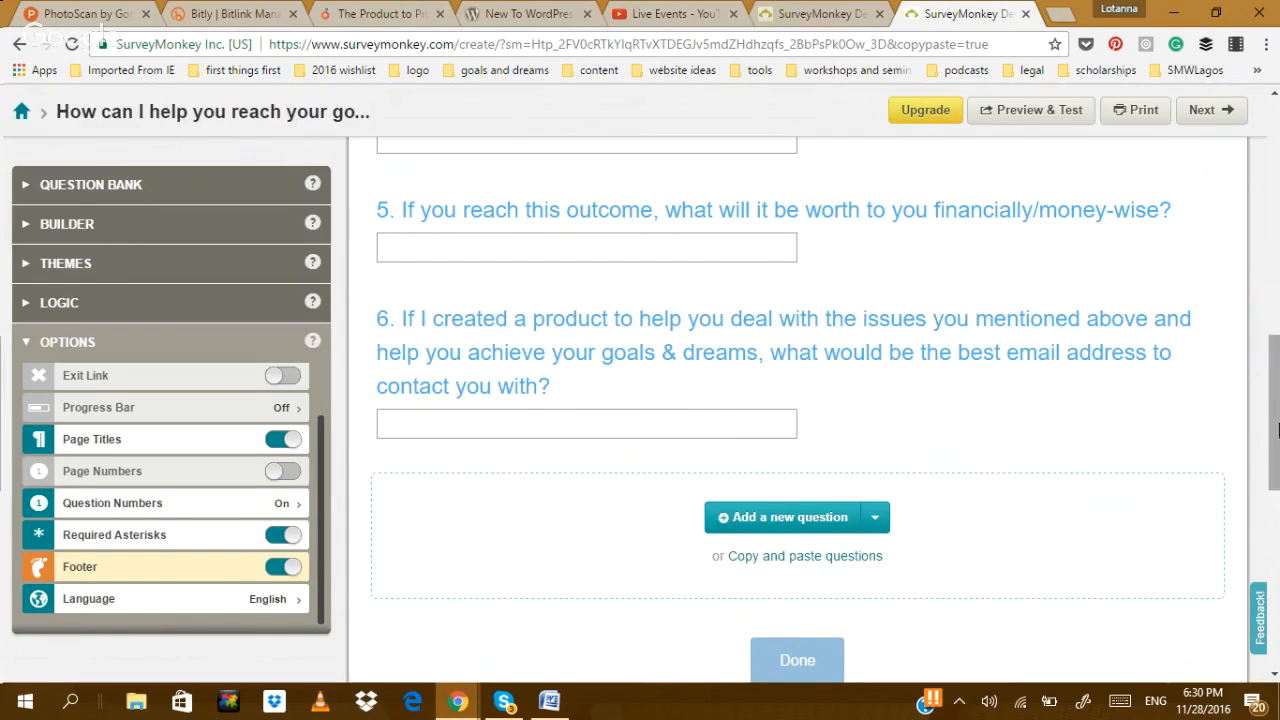
left_click_drag(1278, 428, 1278, 370)
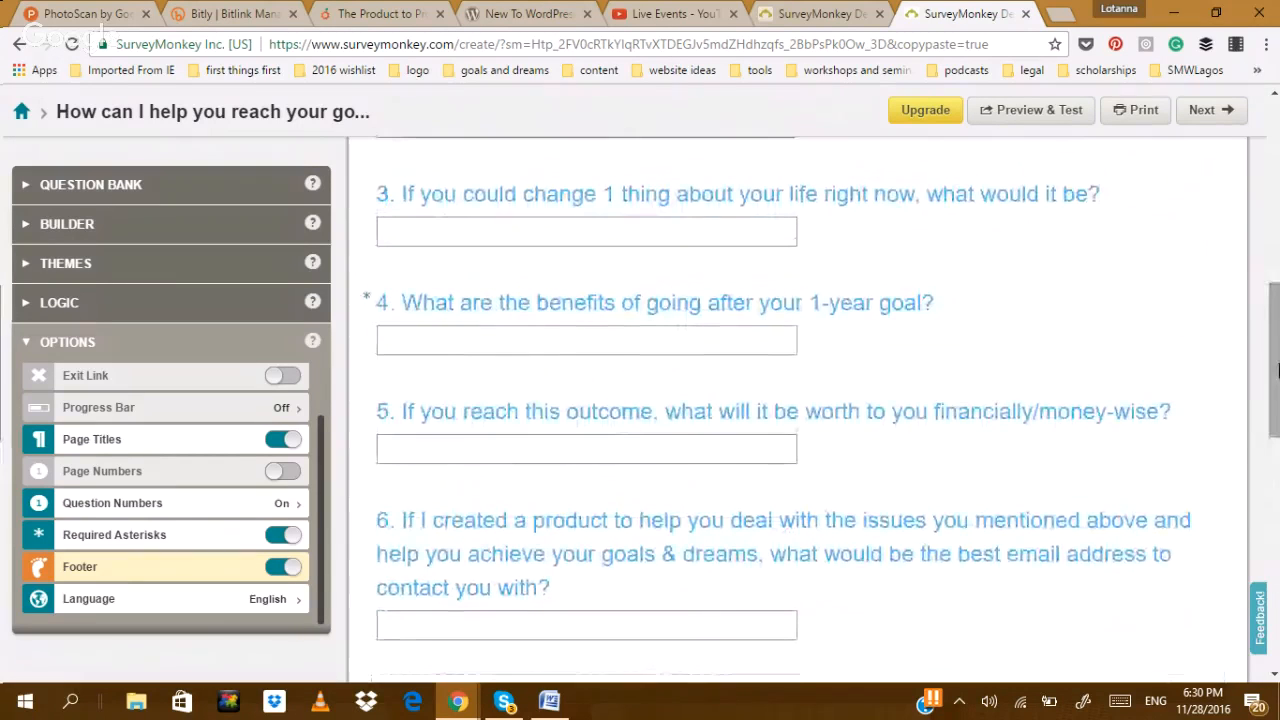
mouse_move(877, 334)
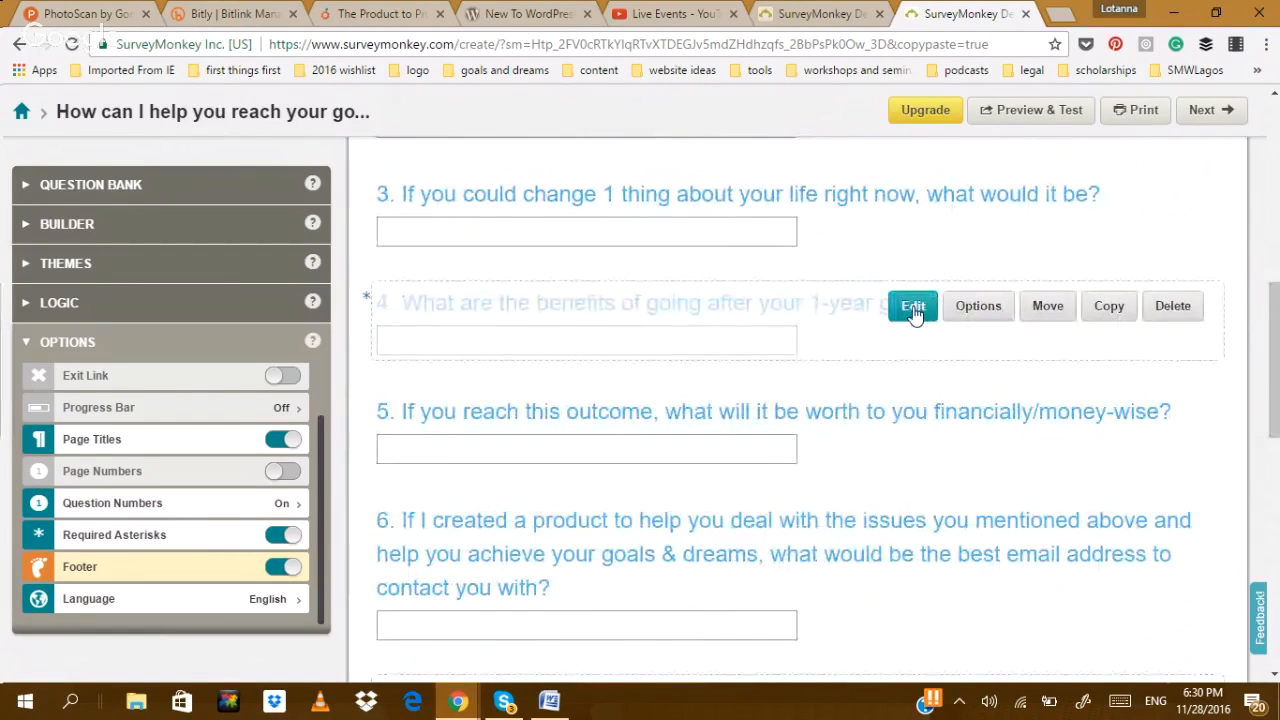
left_click(962, 312)
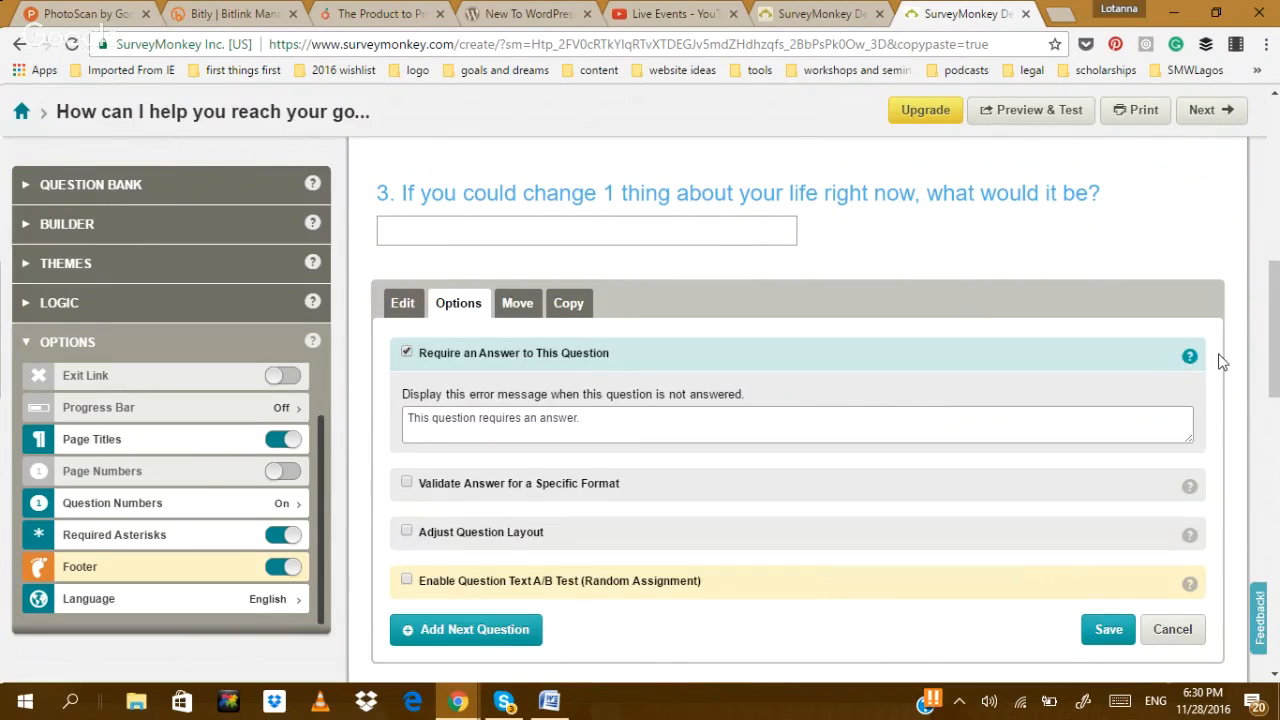
left_click_drag(1277, 311, 1277, 350)
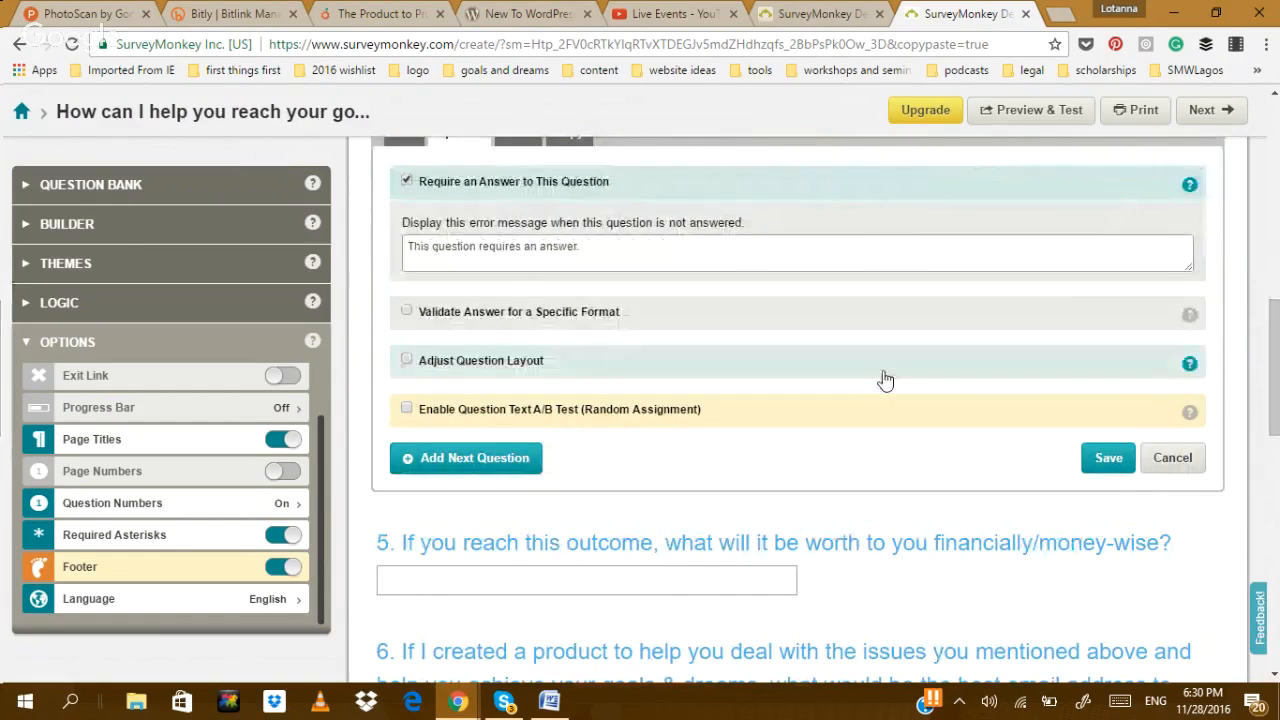
left_click(1191, 365)
left_click_drag(1278, 346, 1278, 301)
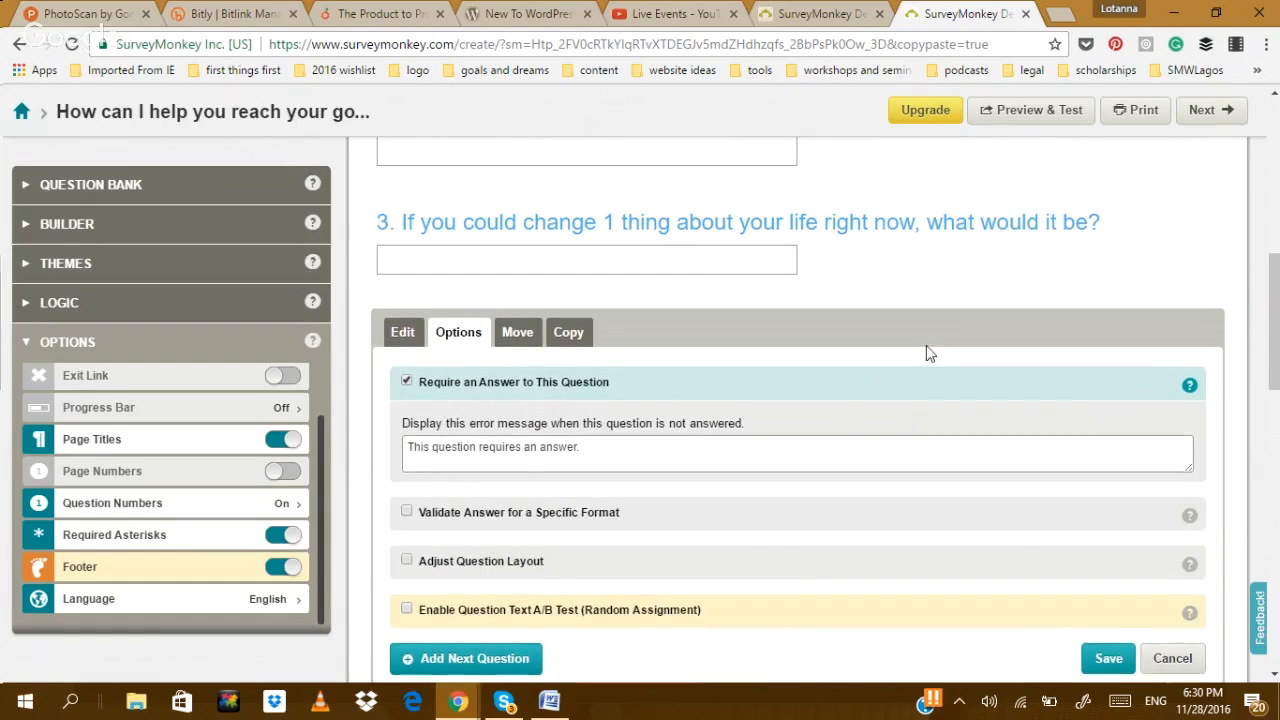
- Examine the question types available for question 4, keep it as a Single Textbox and save the question
left_click(403, 334)
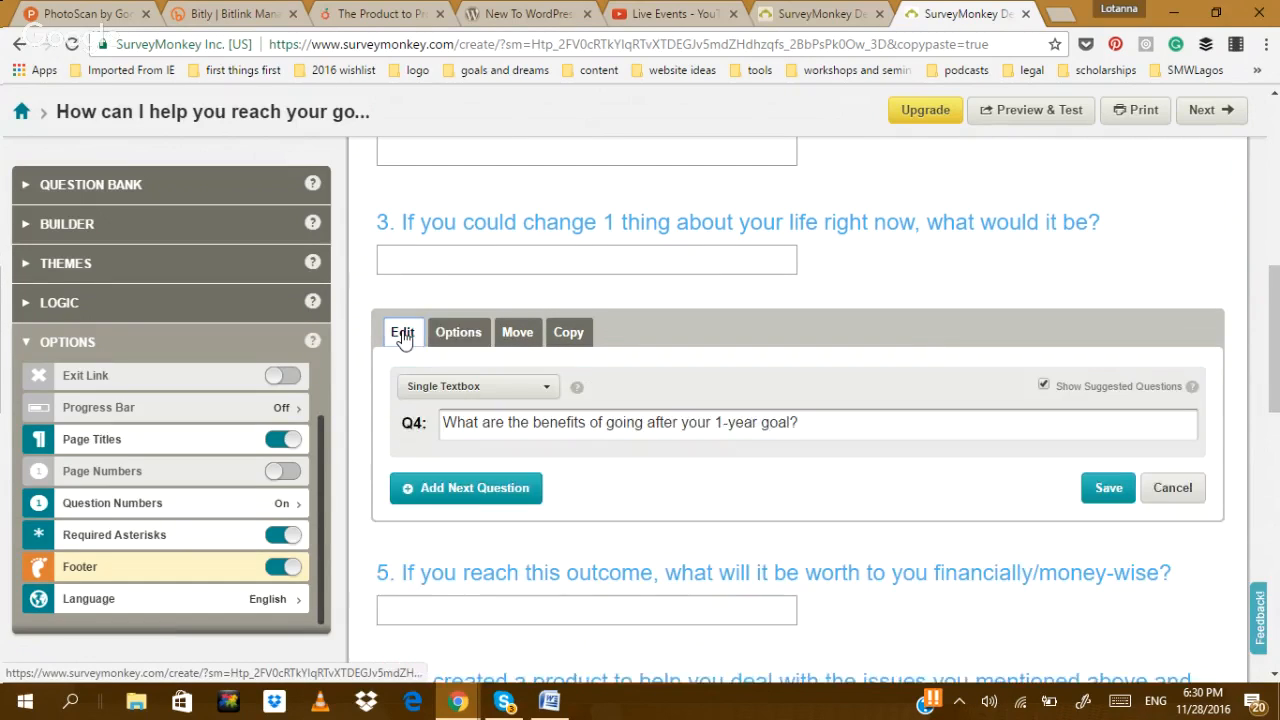
left_click(549, 391)
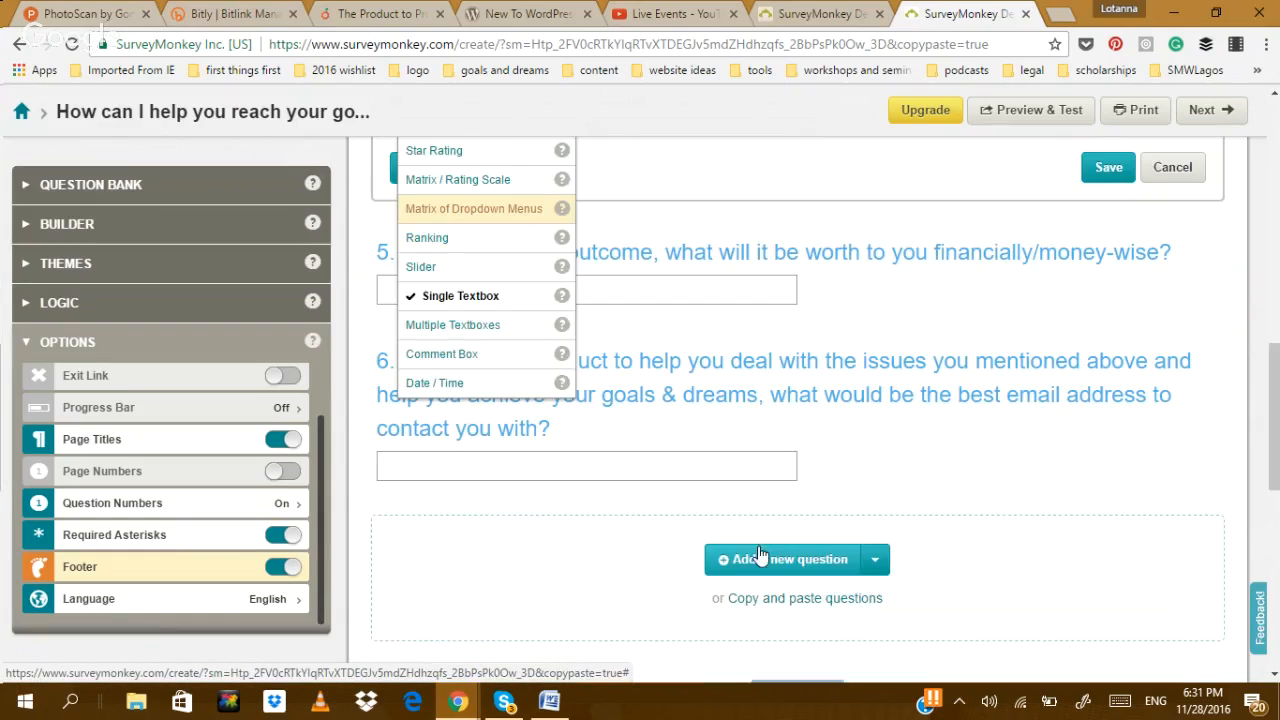
scroll(513, 650, "down", 3)
left_click_drag(1279, 388, 1279, 396)
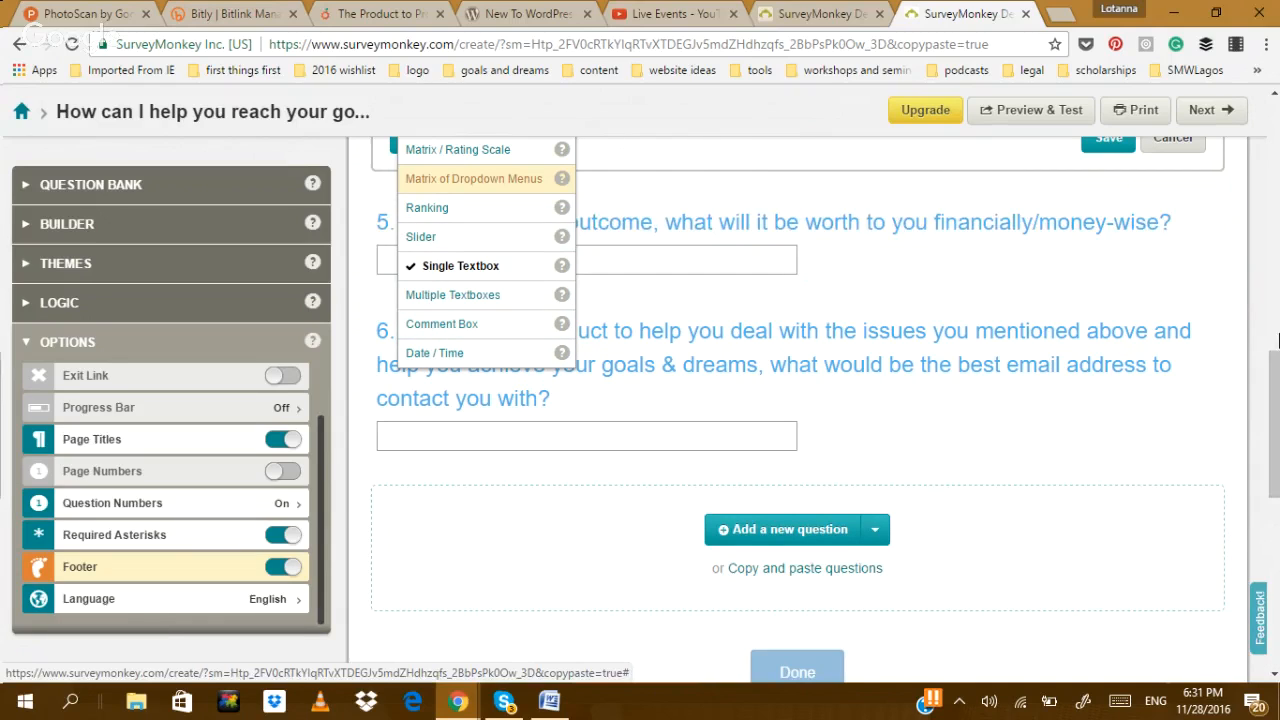
left_click_drag(1277, 373, 1277, 327)
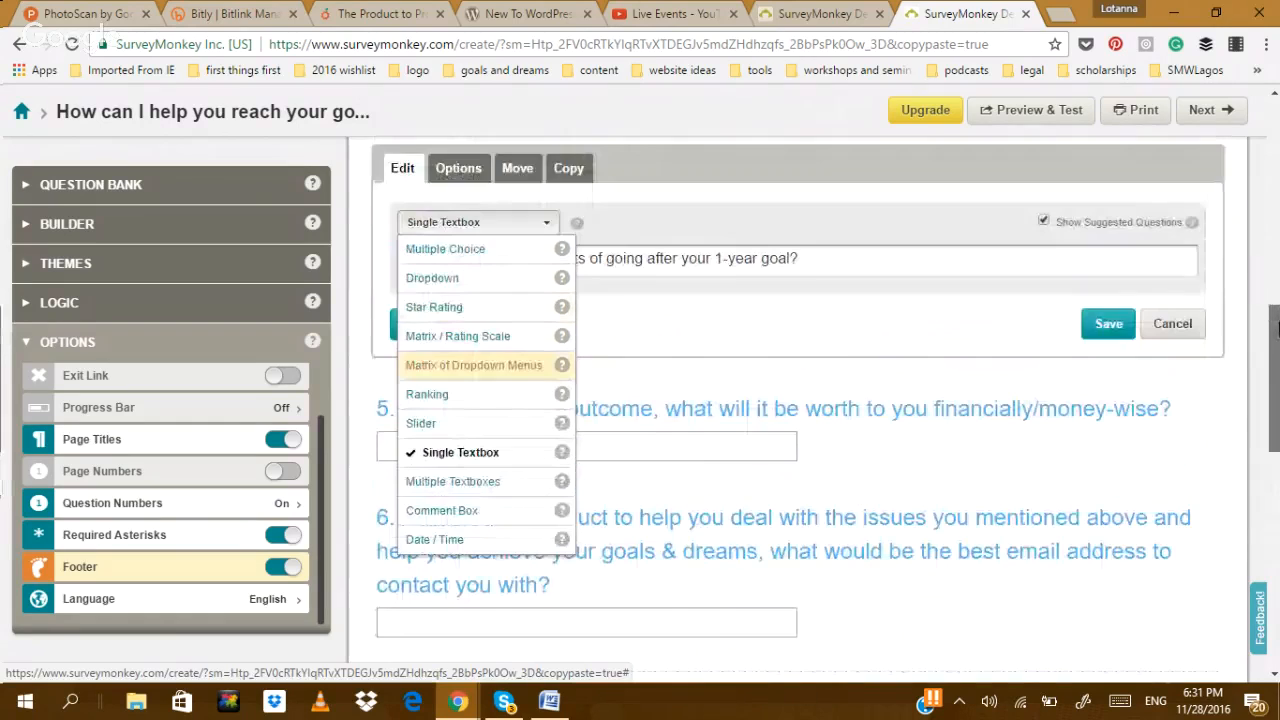
left_click(1271, 253)
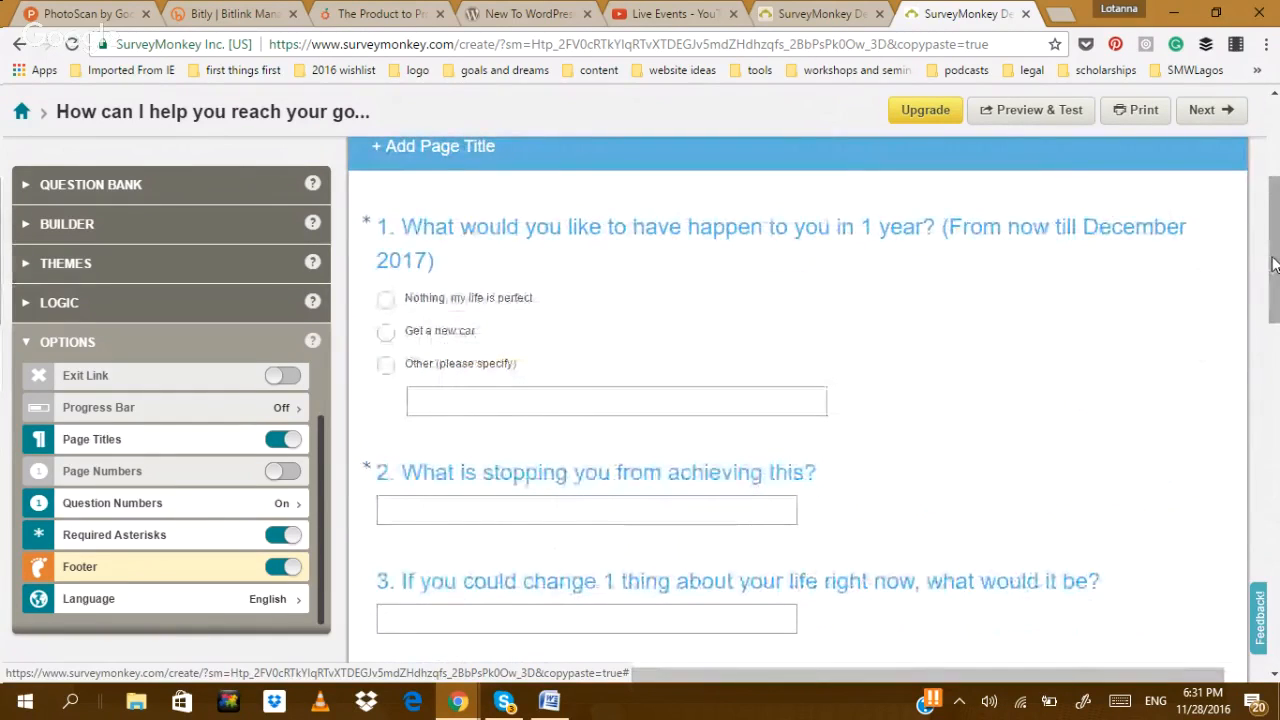
left_click_drag(1277, 264, 1279, 395)
left_click(1279, 475)
left_click_drag(1278, 500, 1275, 391)
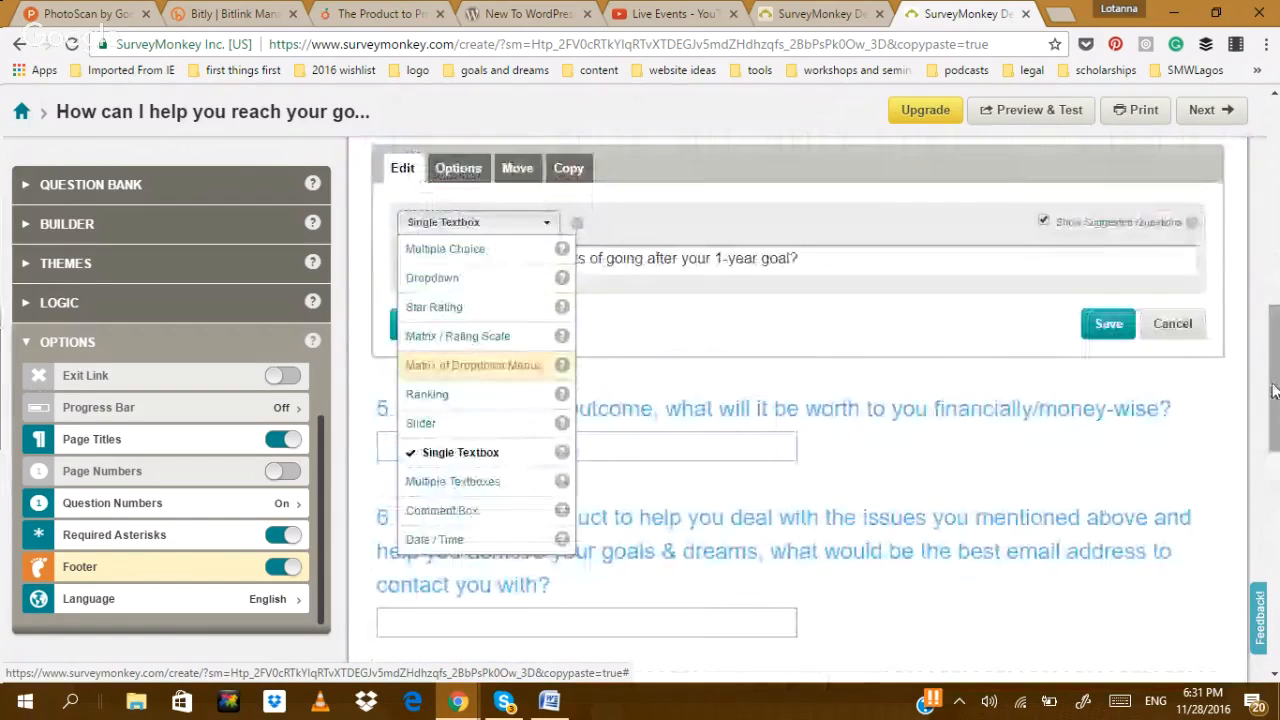
left_click(1108, 325)
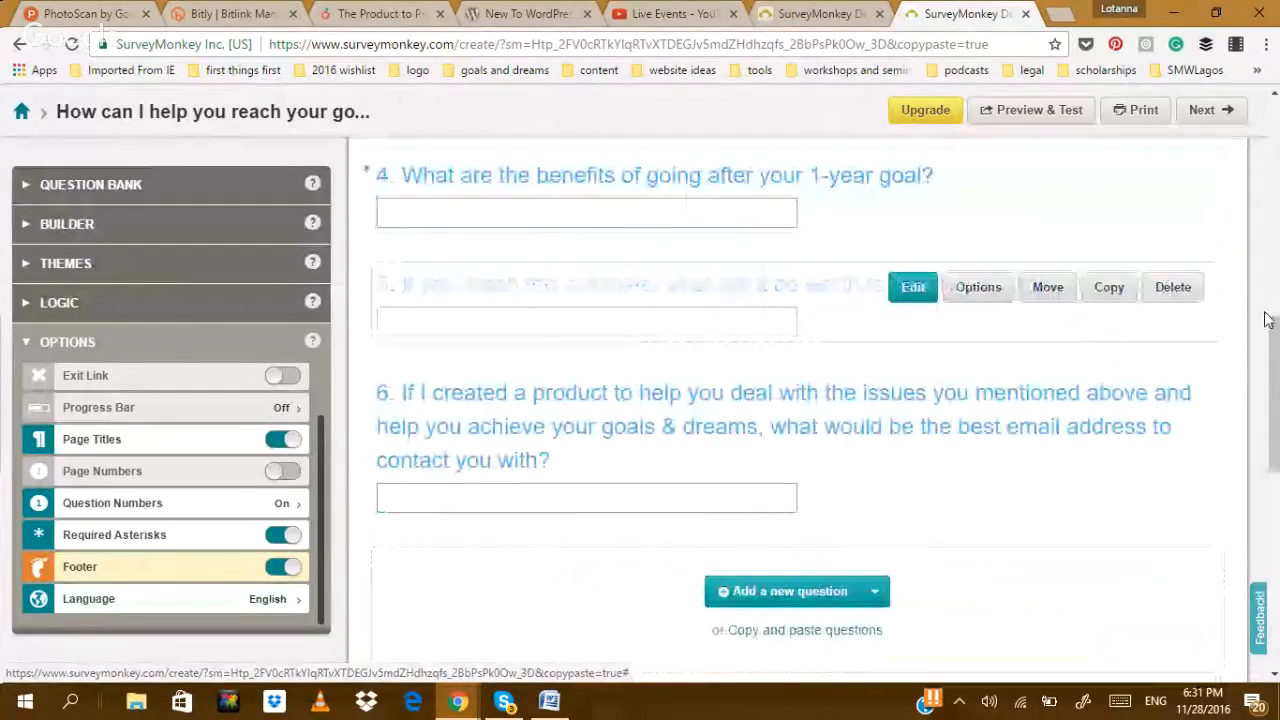
- Change the label of the survey's Done button to "Submit" and save it
left_click_drag(1278, 420, 1279, 425)
scroll(1276, 425, "down", 3)
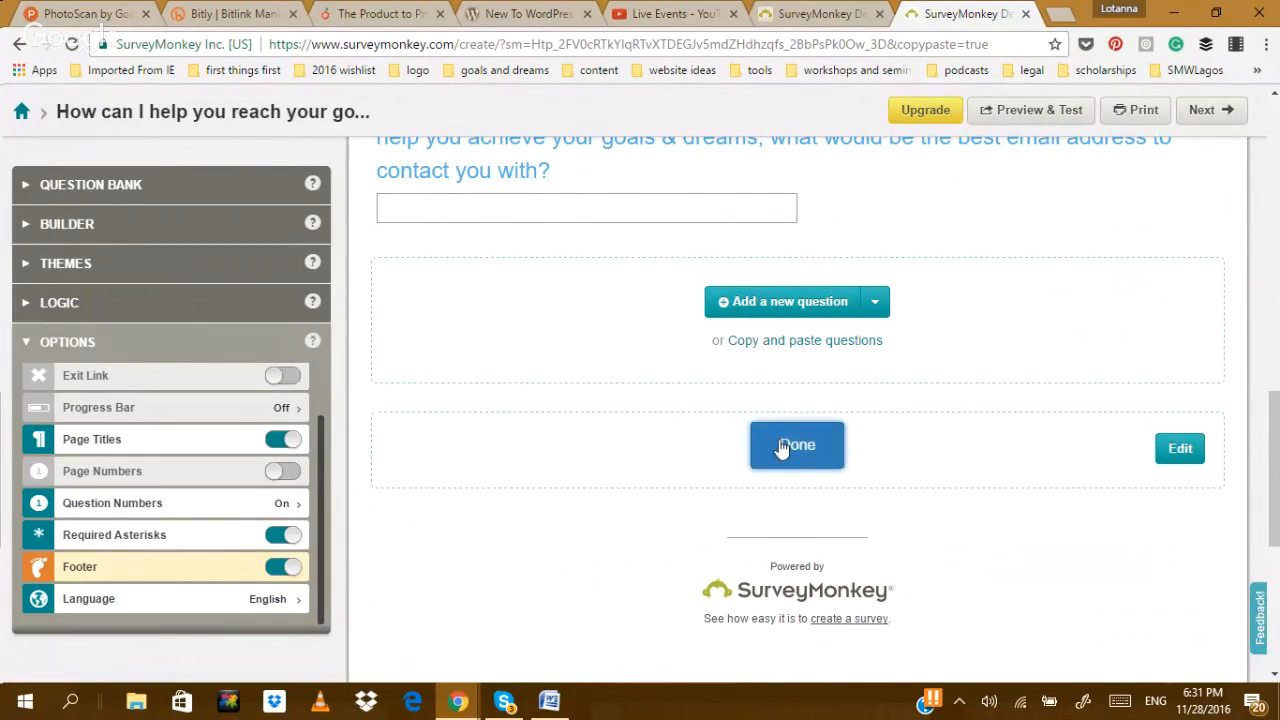
left_click(1178, 449)
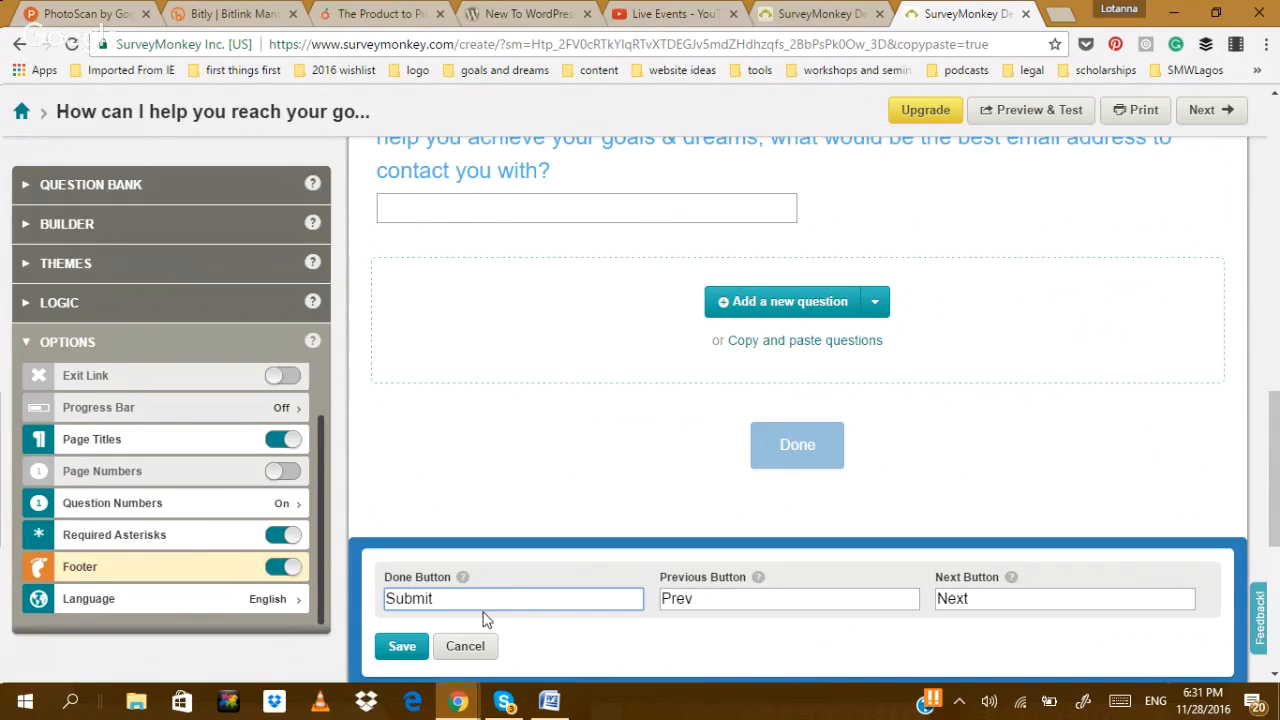
type("Submit")
left_click(414, 645)
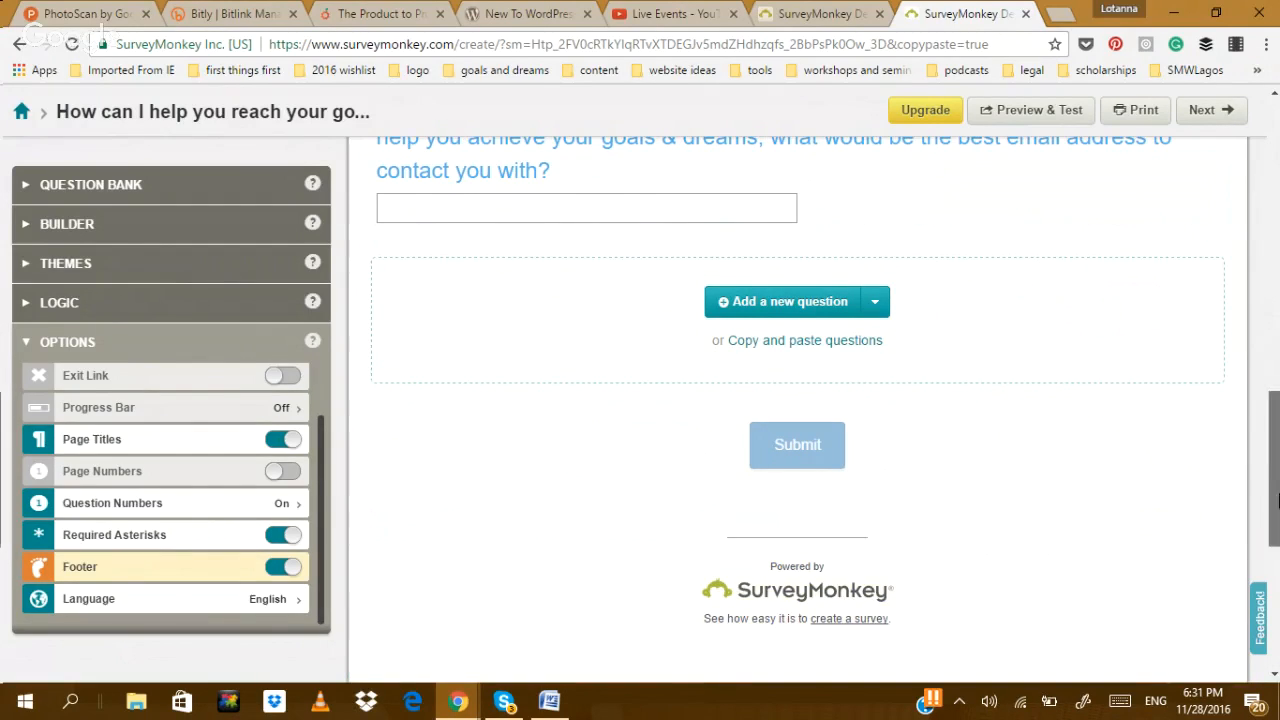
- Look at the page title and description fields and at the survey title settings, keeping their contents as they are
left_click_drag(1276, 500, 1277, 222)
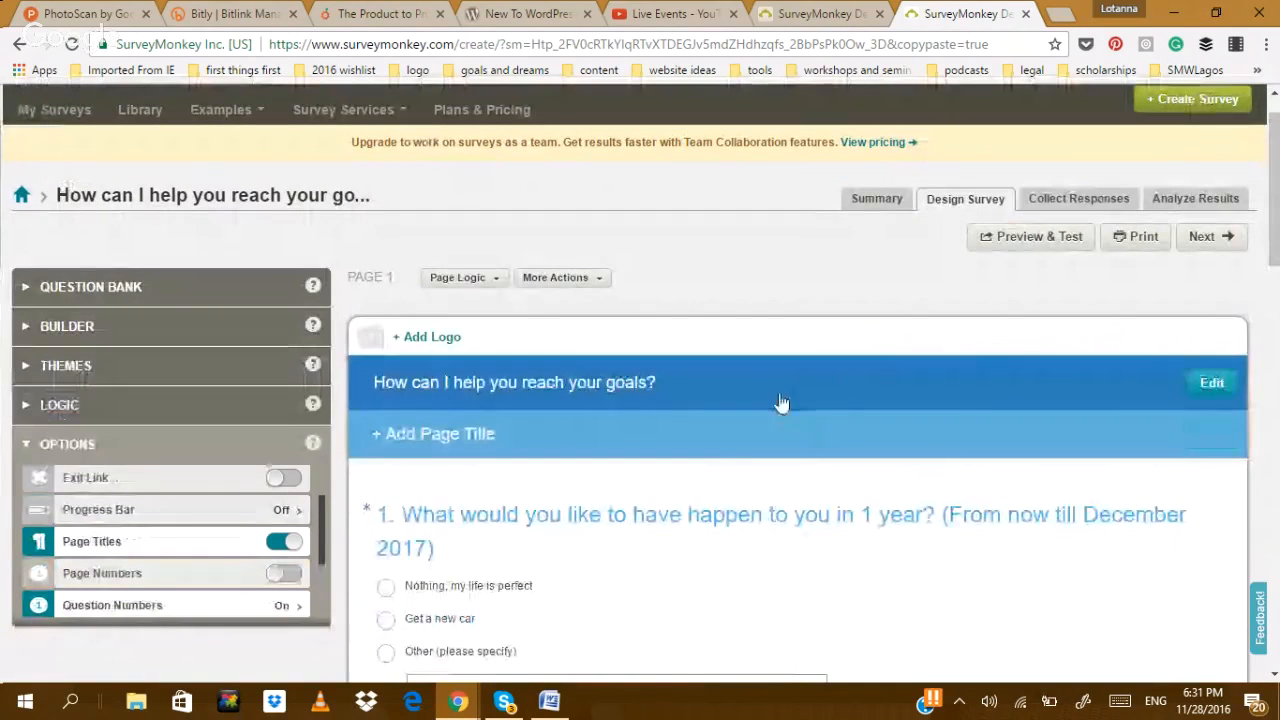
mouse_move(920, 434)
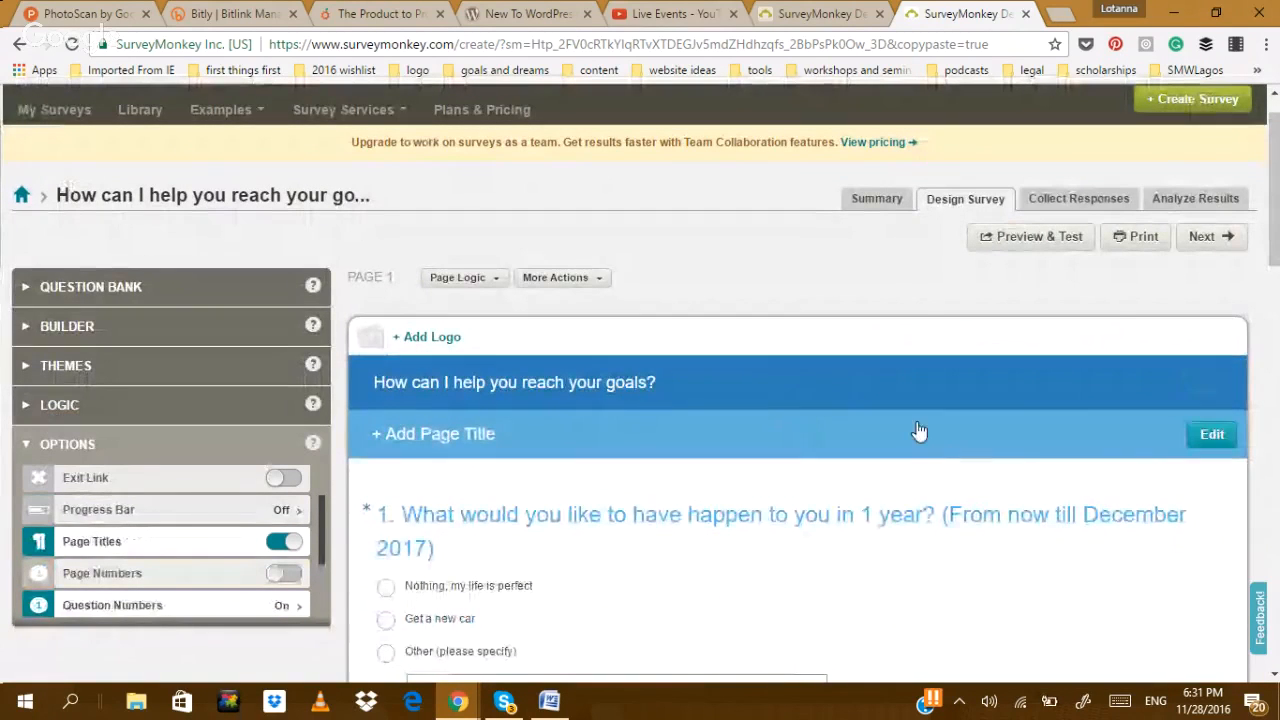
left_click(1205, 435)
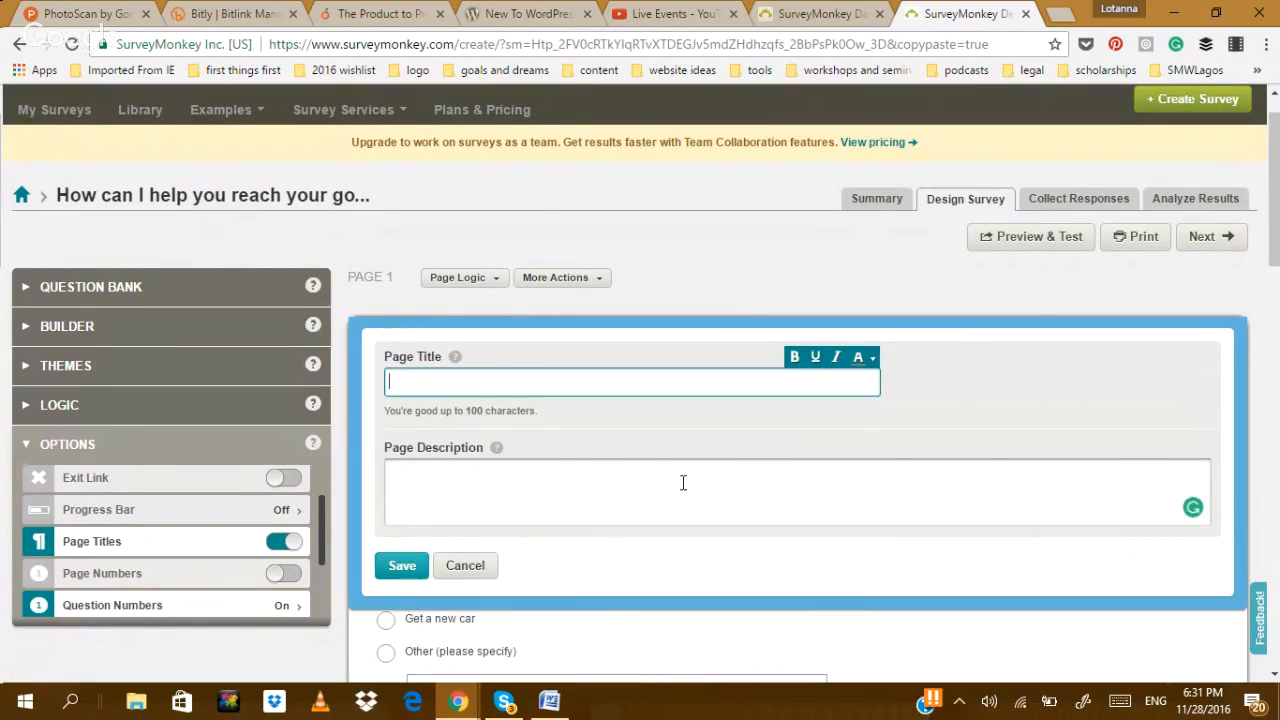
left_click(478, 566)
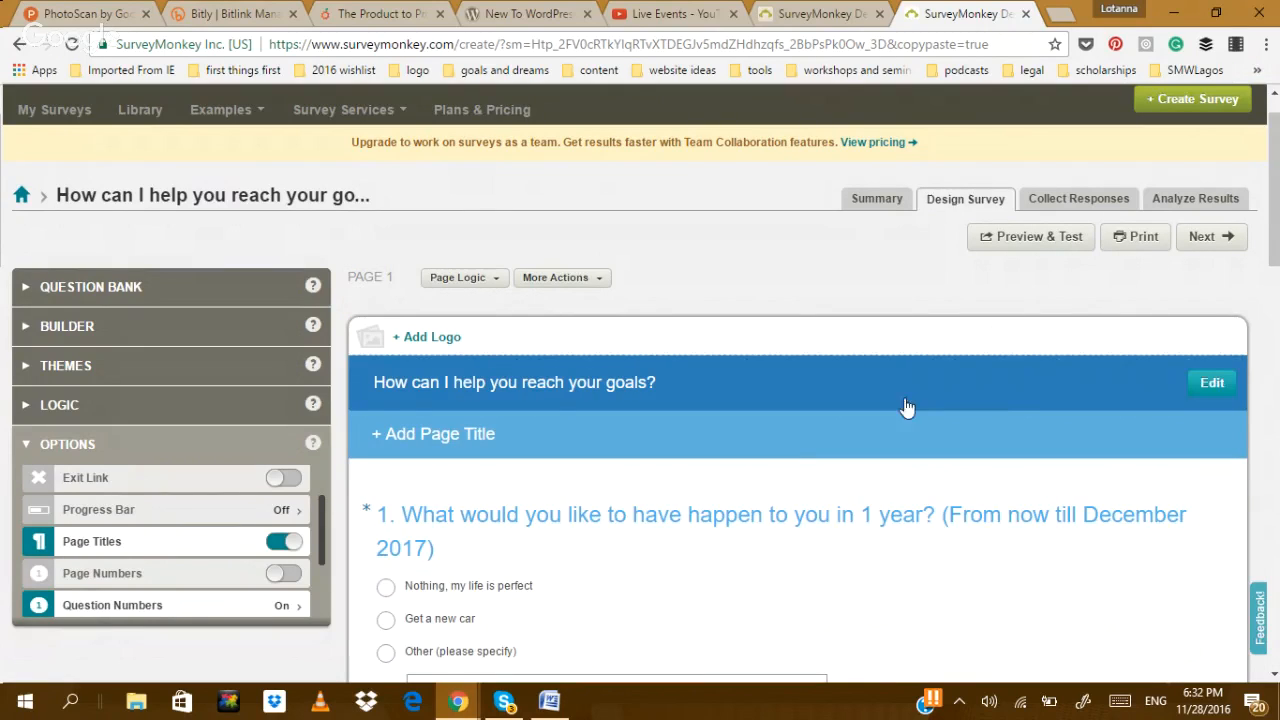
left_click(1213, 387)
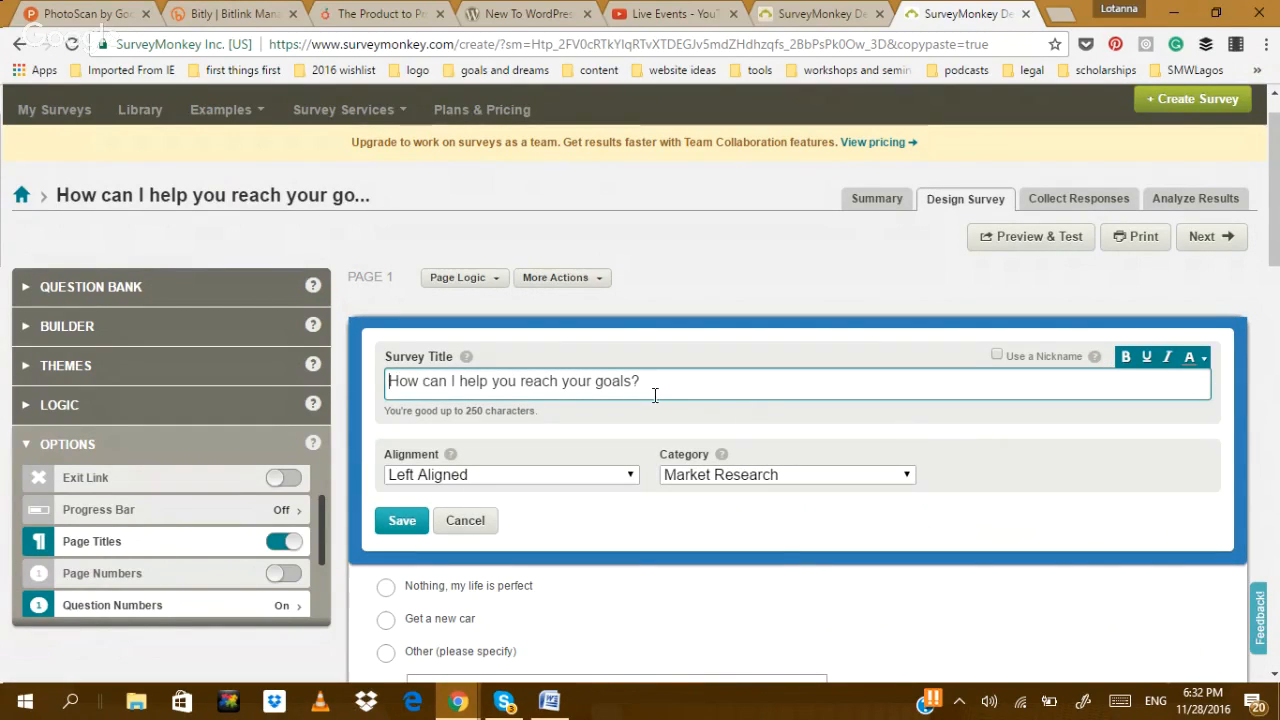
left_click(401, 520)
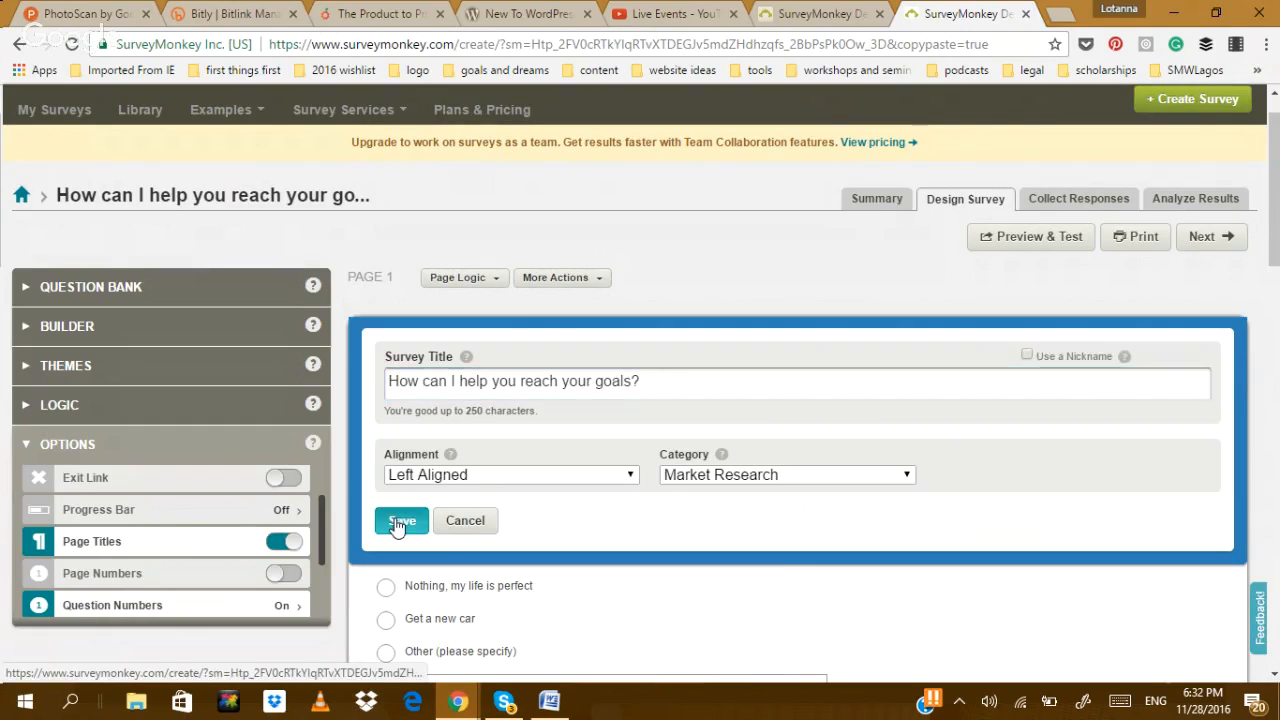
- Add the page description "Thanks for taking..." without a page title and save it
mouse_move(966, 443)
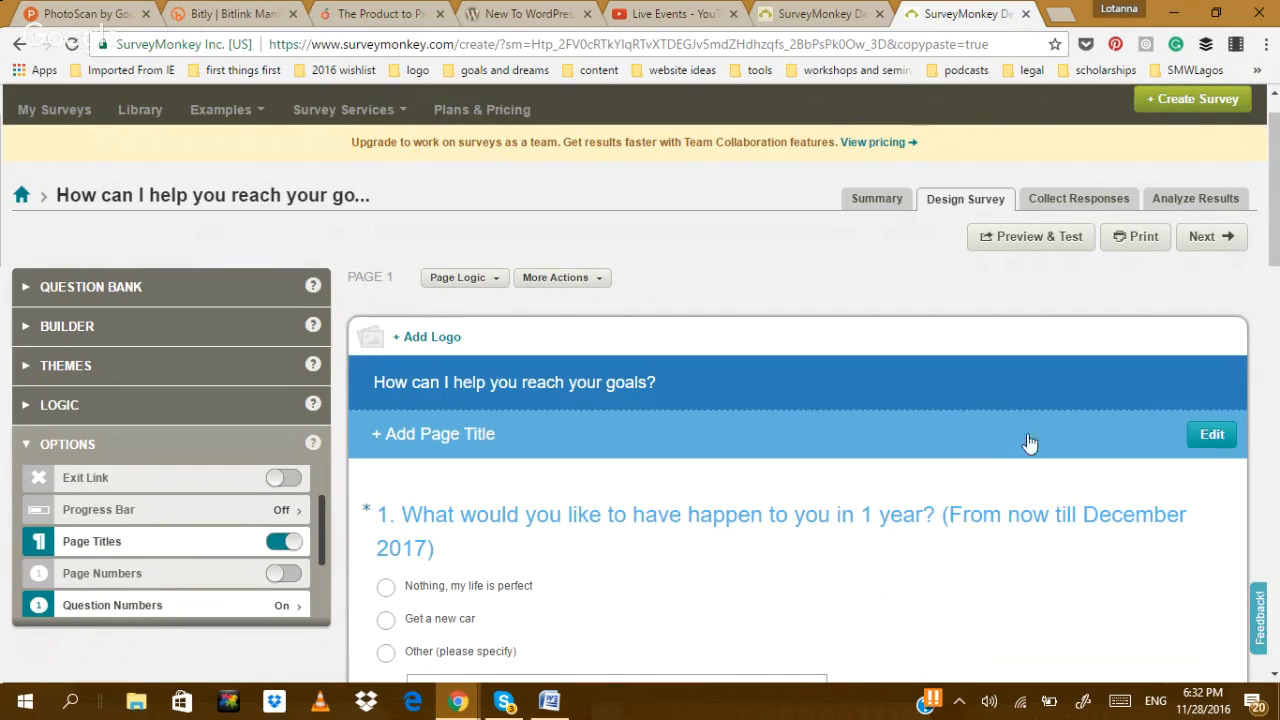
left_click(1208, 437)
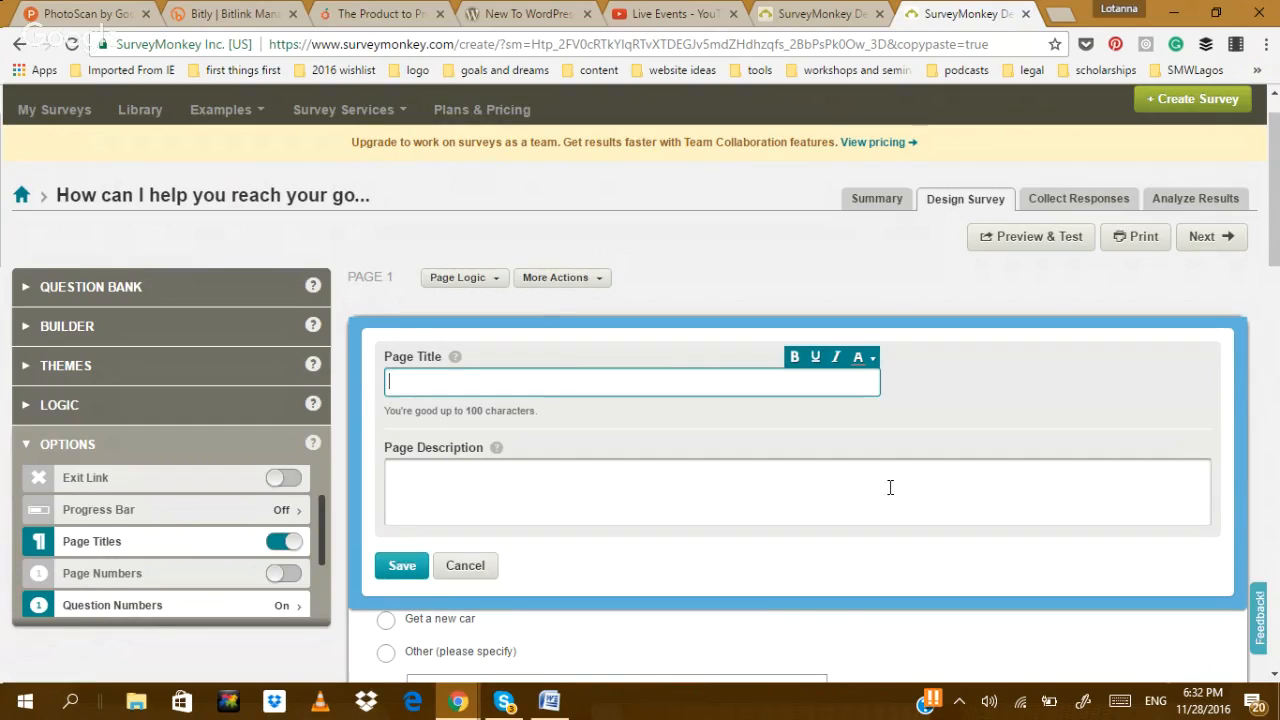
left_click(701, 489)
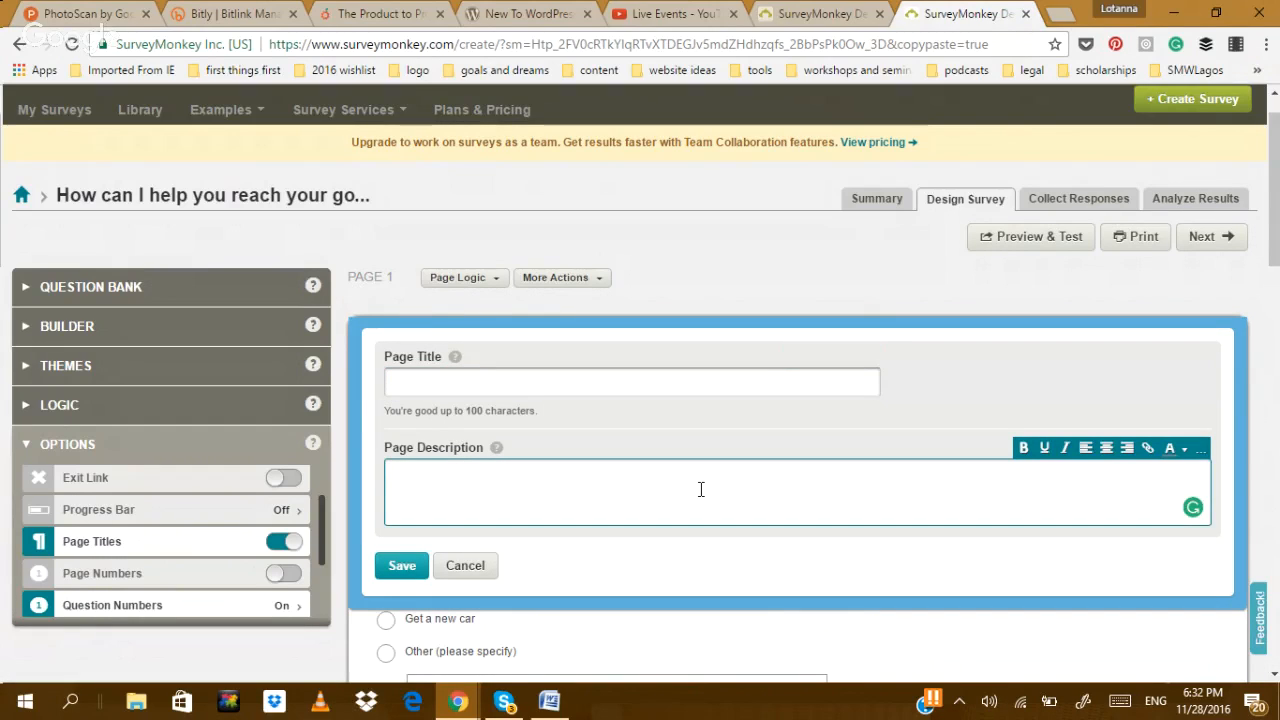
type("Thanks for taking...")
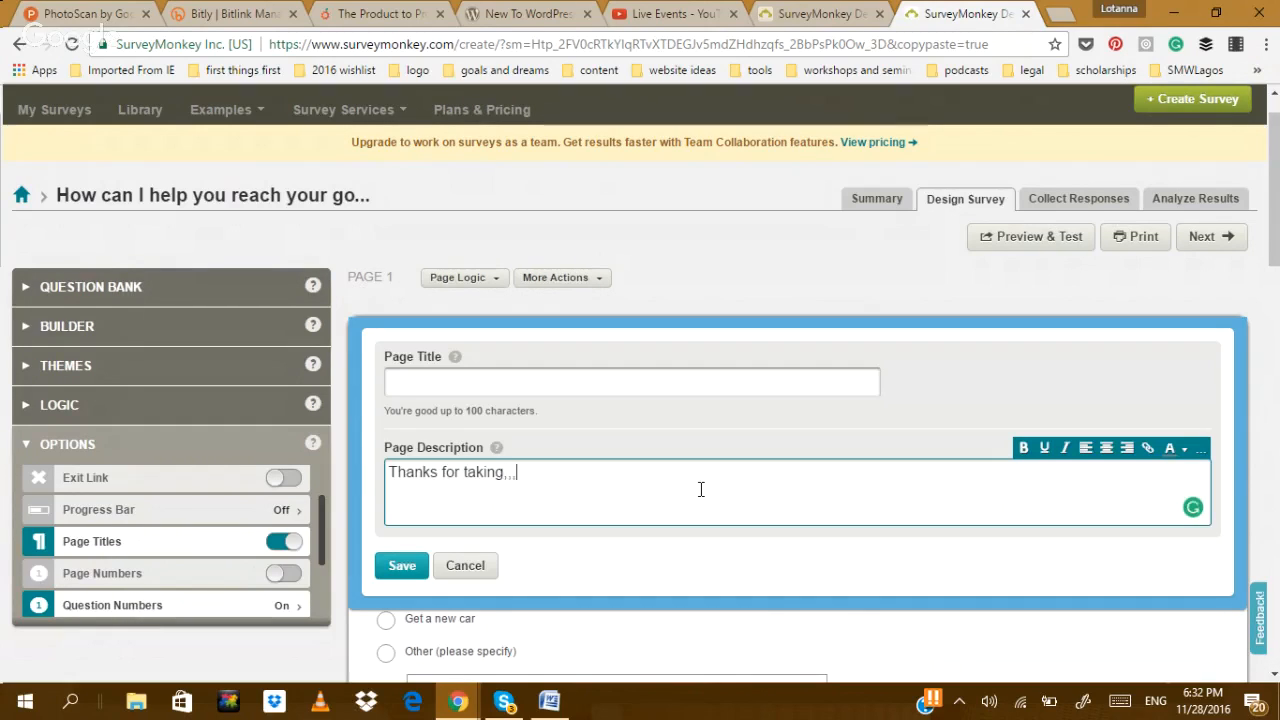
key("BackSpace")
key("BackSpace")
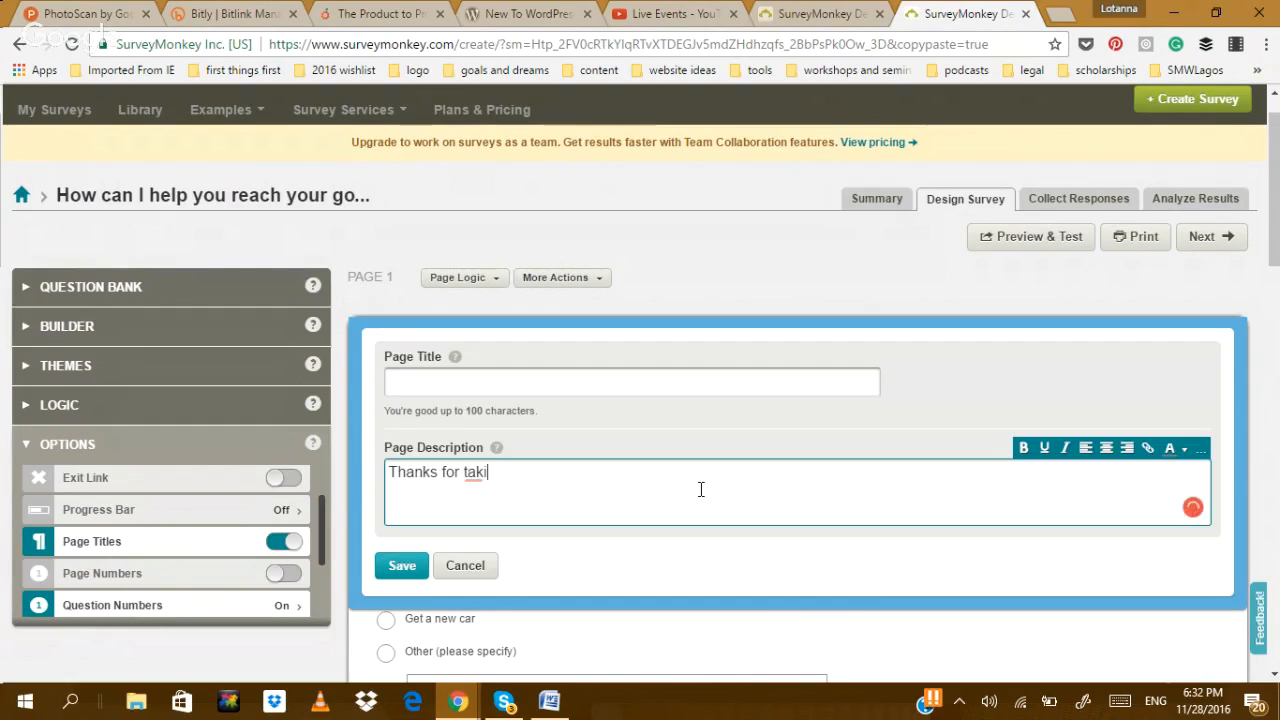
type("...")
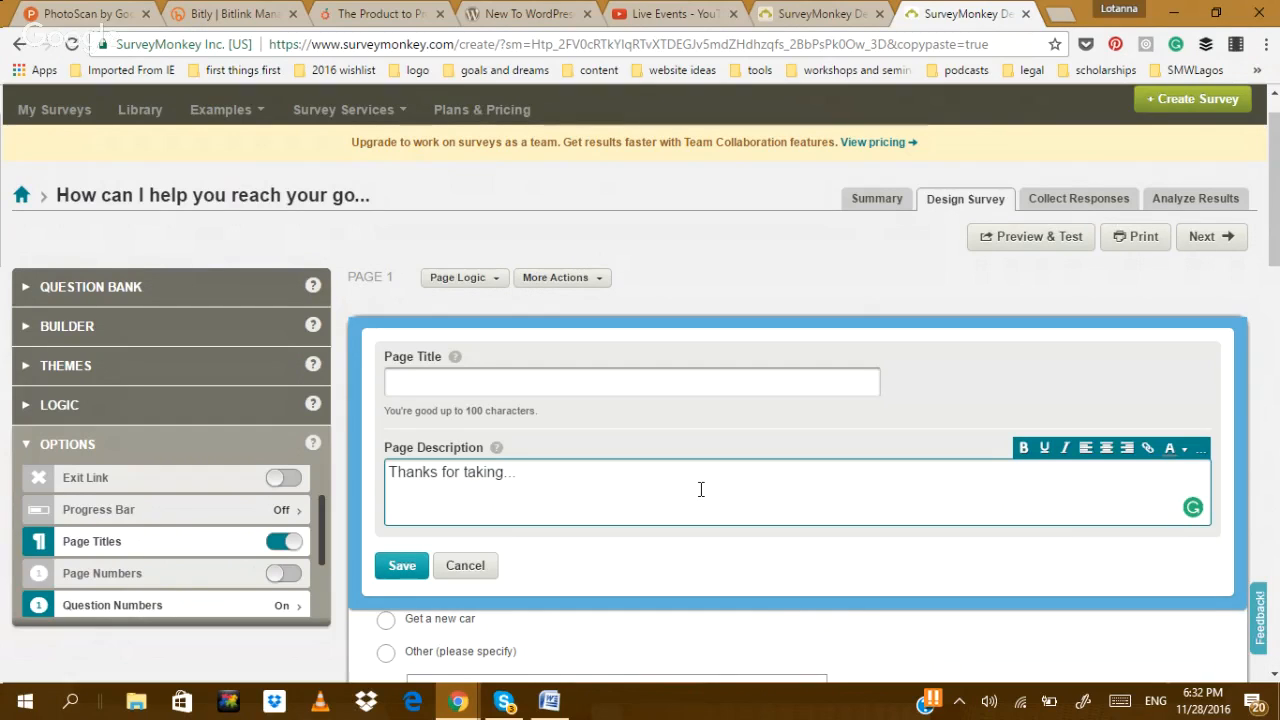
left_click(405, 572)
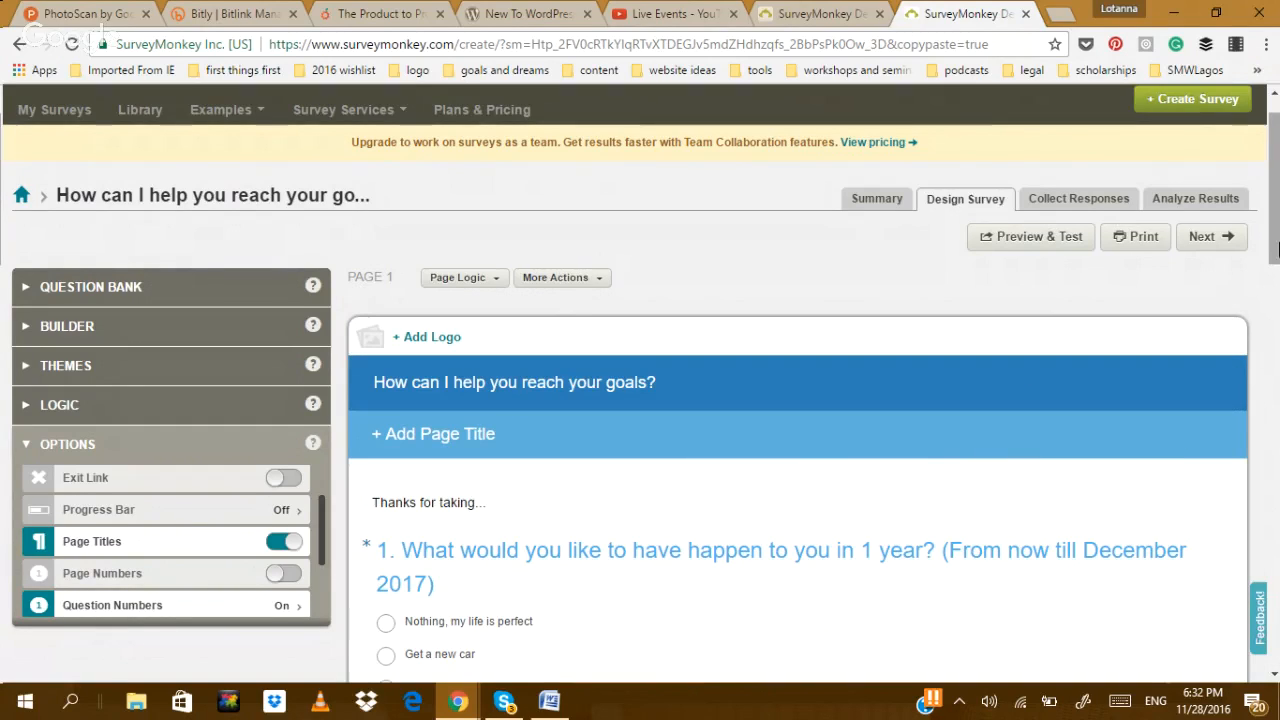
- Check the additional actions offered for page 1, and continue to the response collection stage
mouse_move(1277, 238)
left_mouse_down()
mouse_move(1277, 560)
mouse_move(1277, 245)
left_mouse_up()
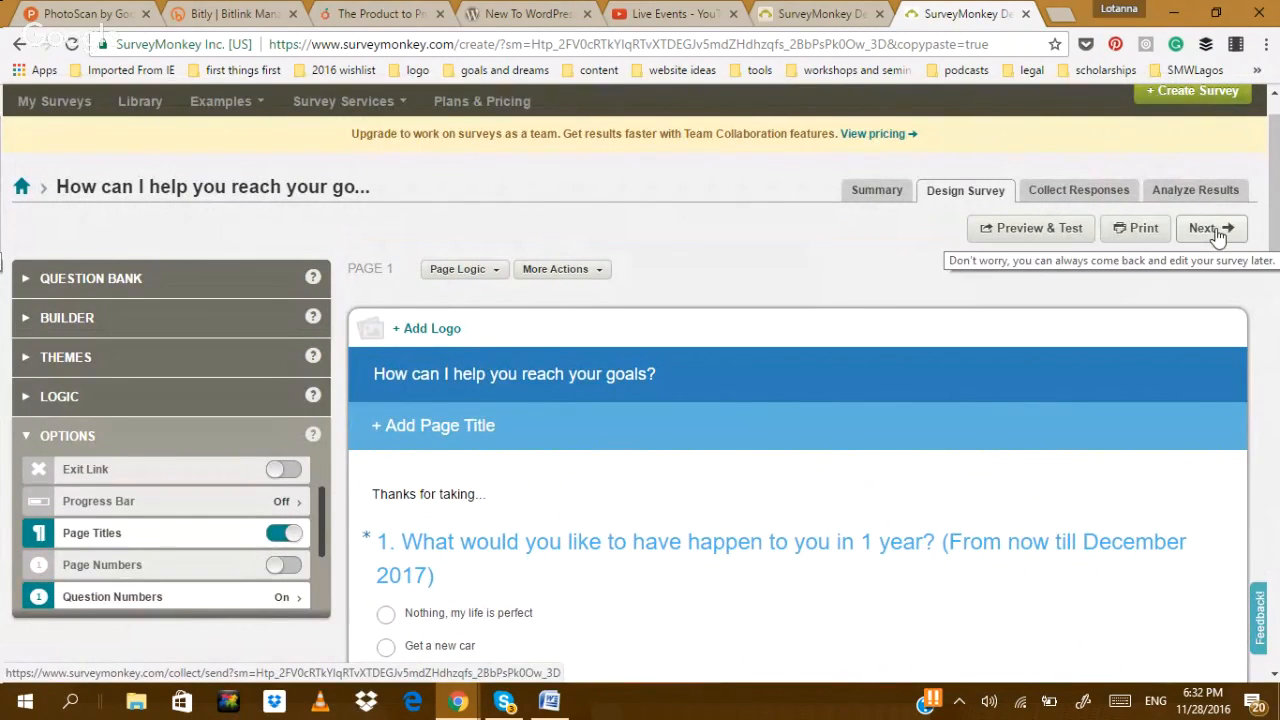
left_click(599, 275)
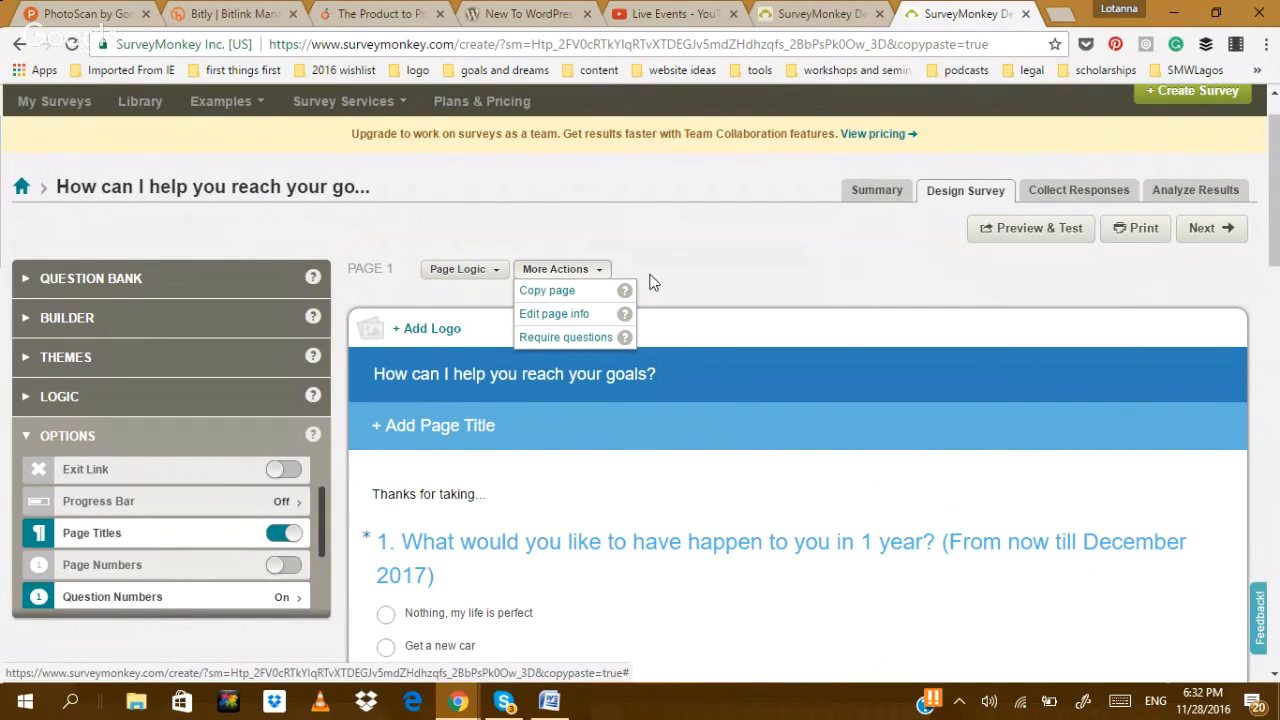
left_click(1229, 232)
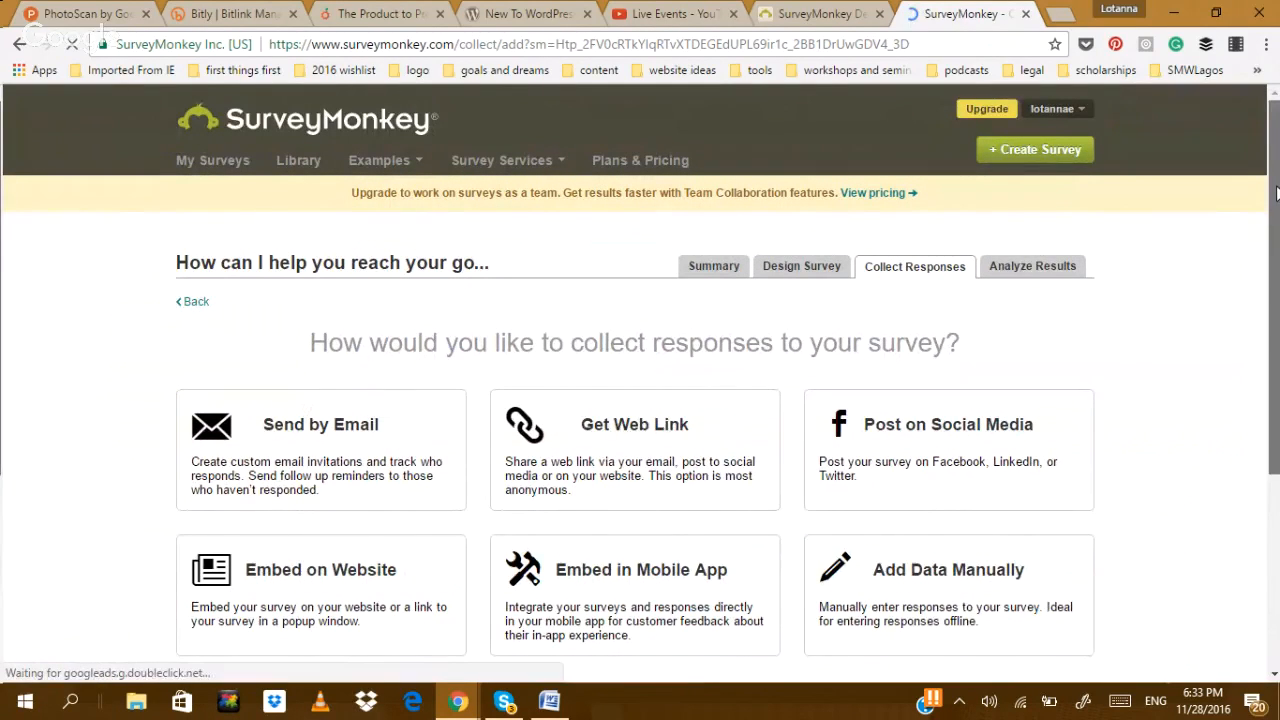
- Create a web link collector for the survey and select the complete link address
left_click_drag(1276, 193, 1276, 253)
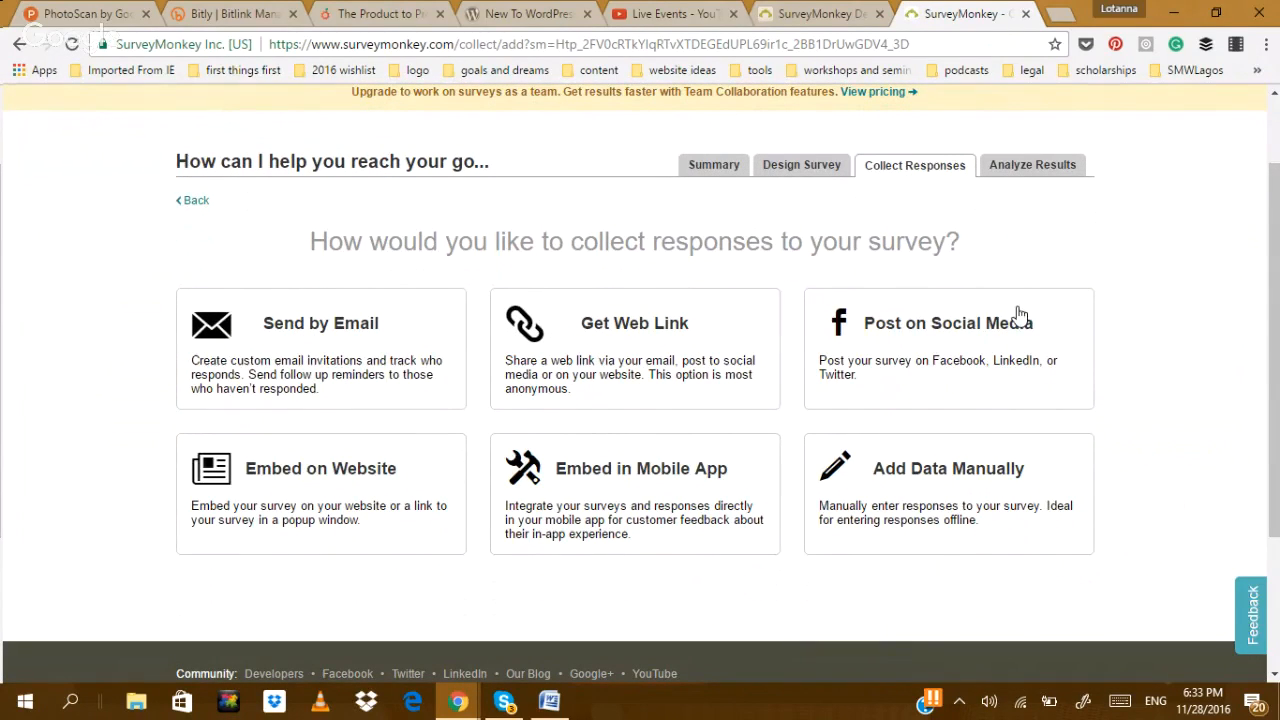
left_click(716, 330)
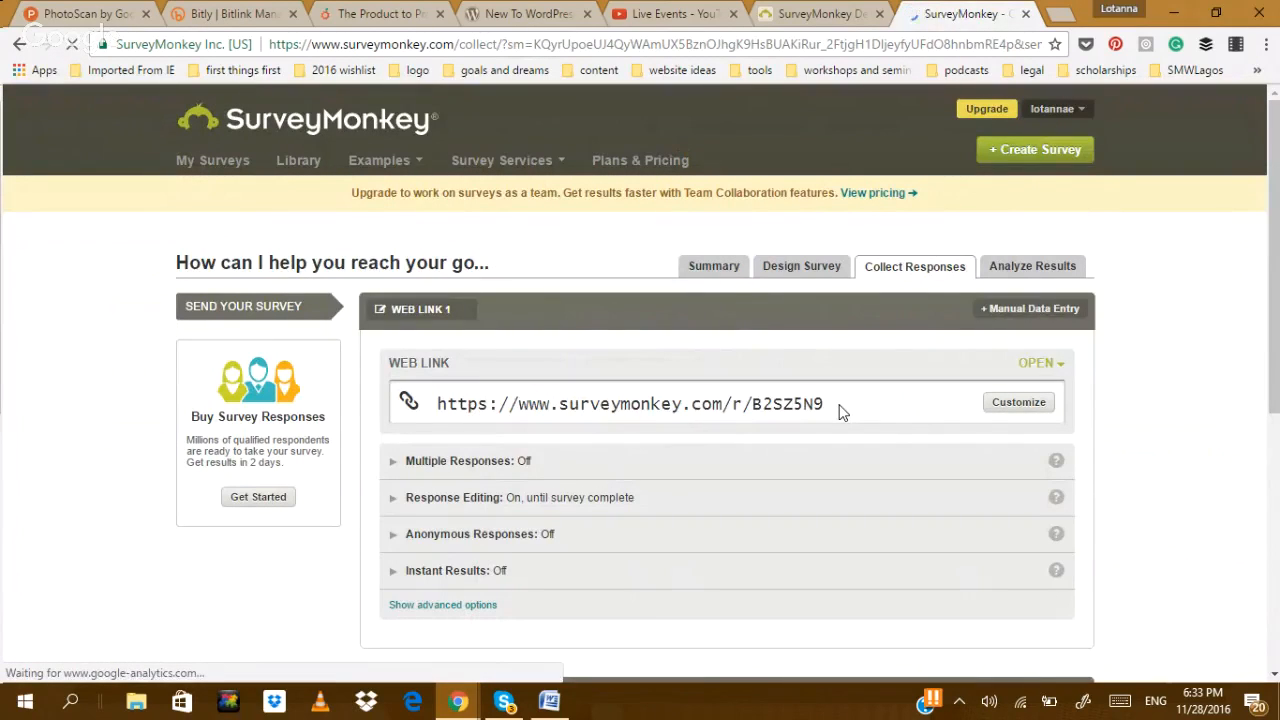
left_click_drag(826, 406, 434, 408)
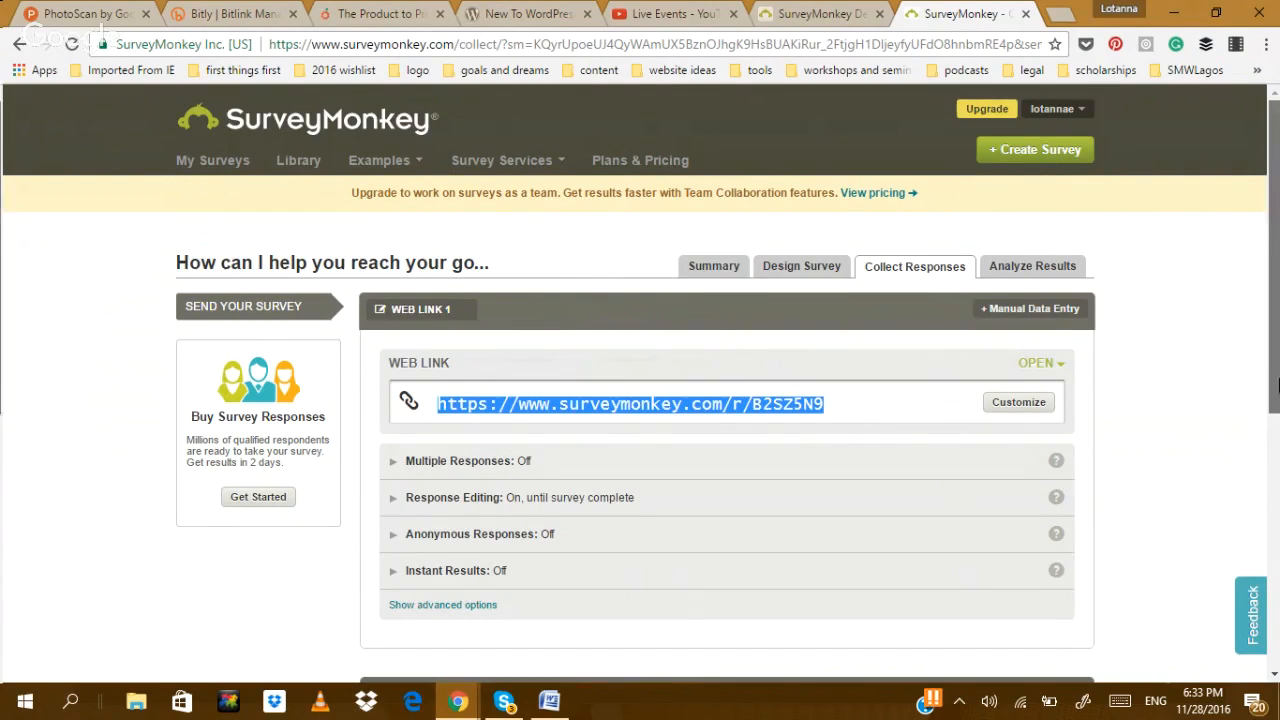
- Look at the results analysis of the "How can I help you reach your goals?" survey
left_click_drag(1276, 386, 1276, 345)
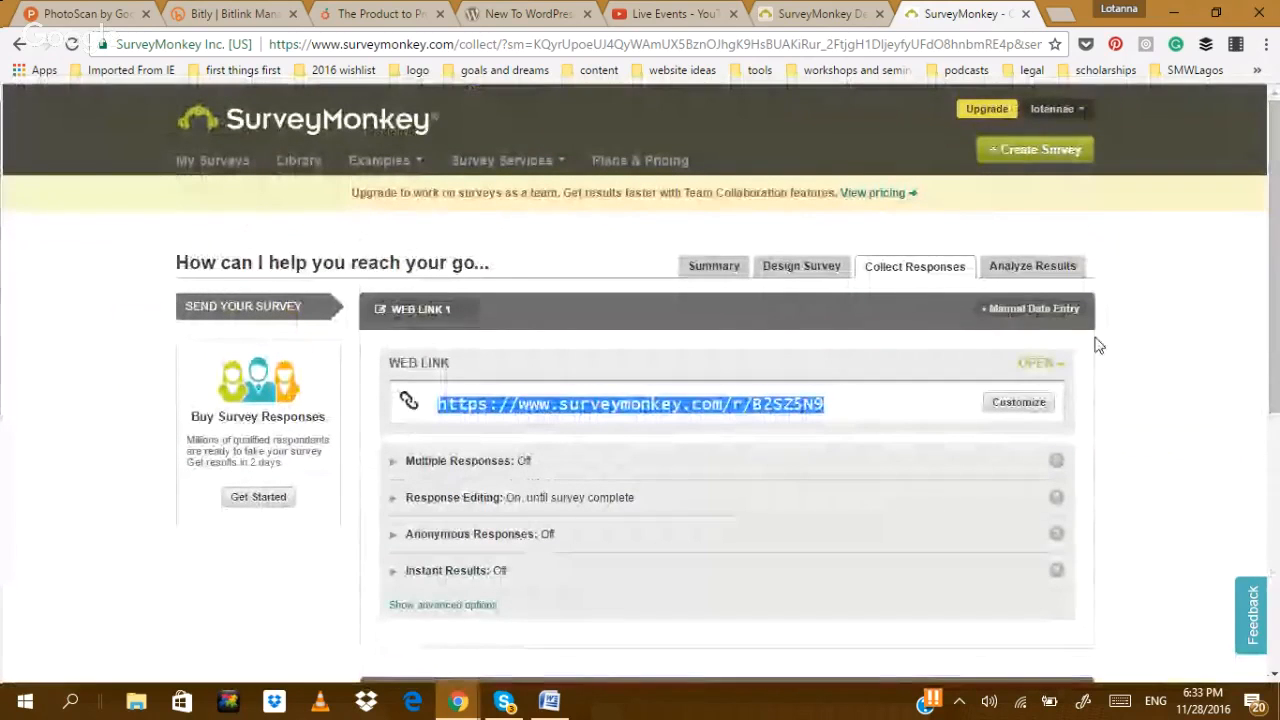
left_click(1033, 272)
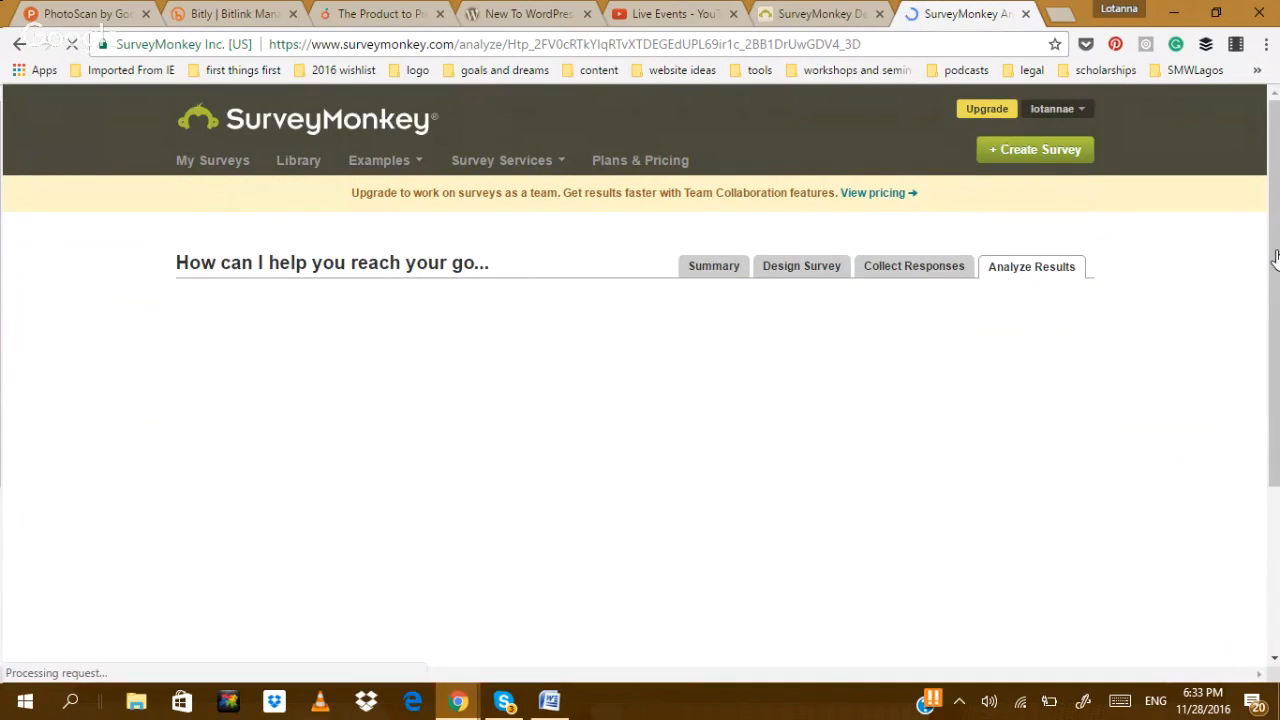
left_click_drag(1276, 258, 1278, 320)
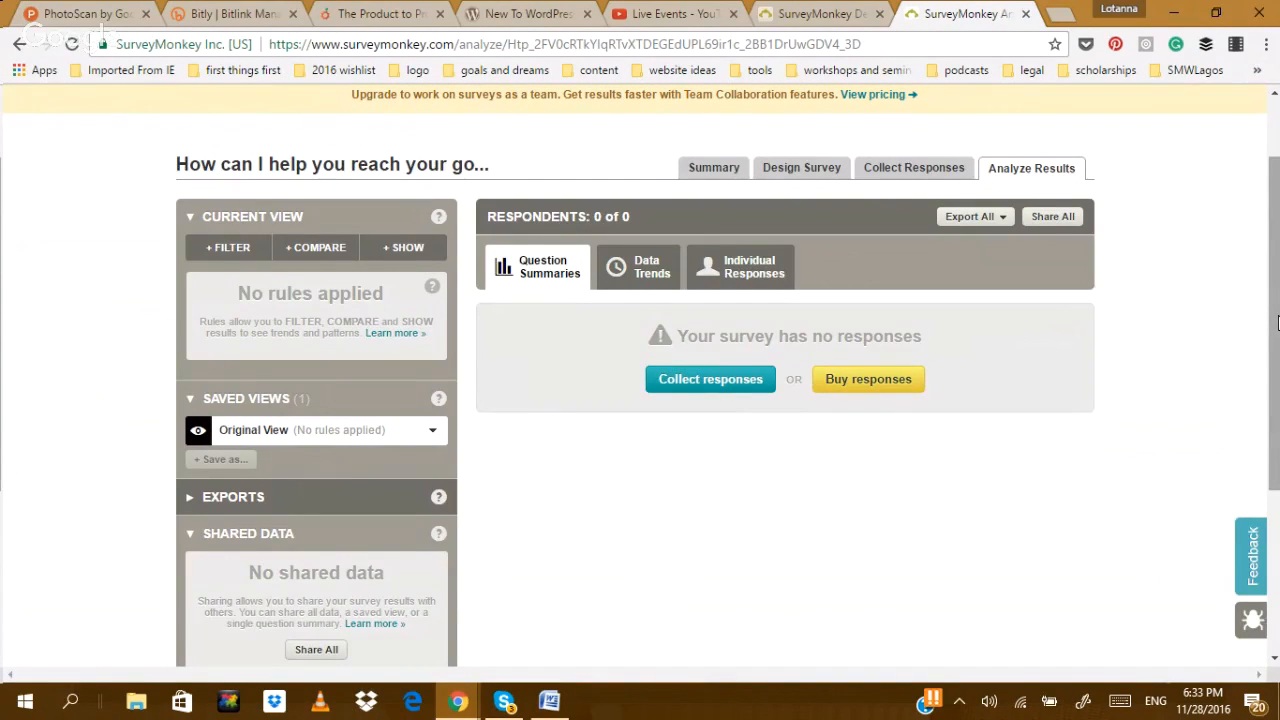
- Switch to the existing "How can I help you start conversations easily?" survey and review its questions in the design from first to last
left_click(805, 15)
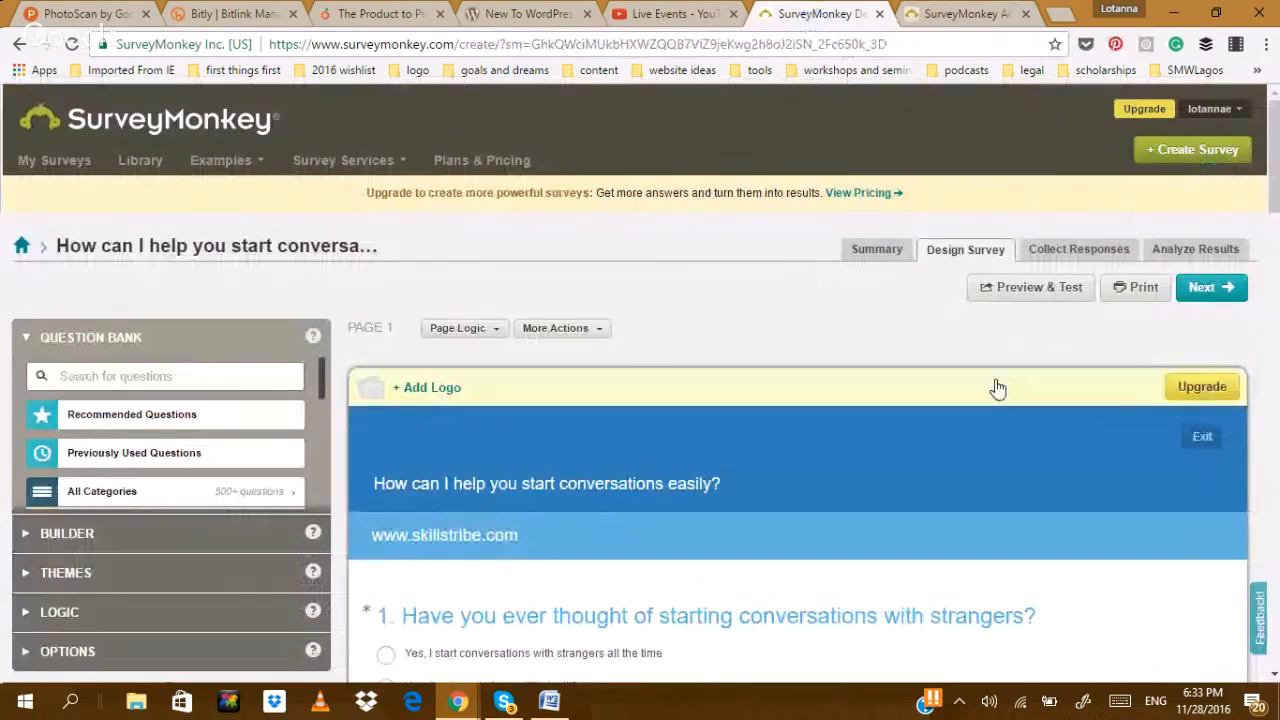
scroll(1278, 173, "down", 1)
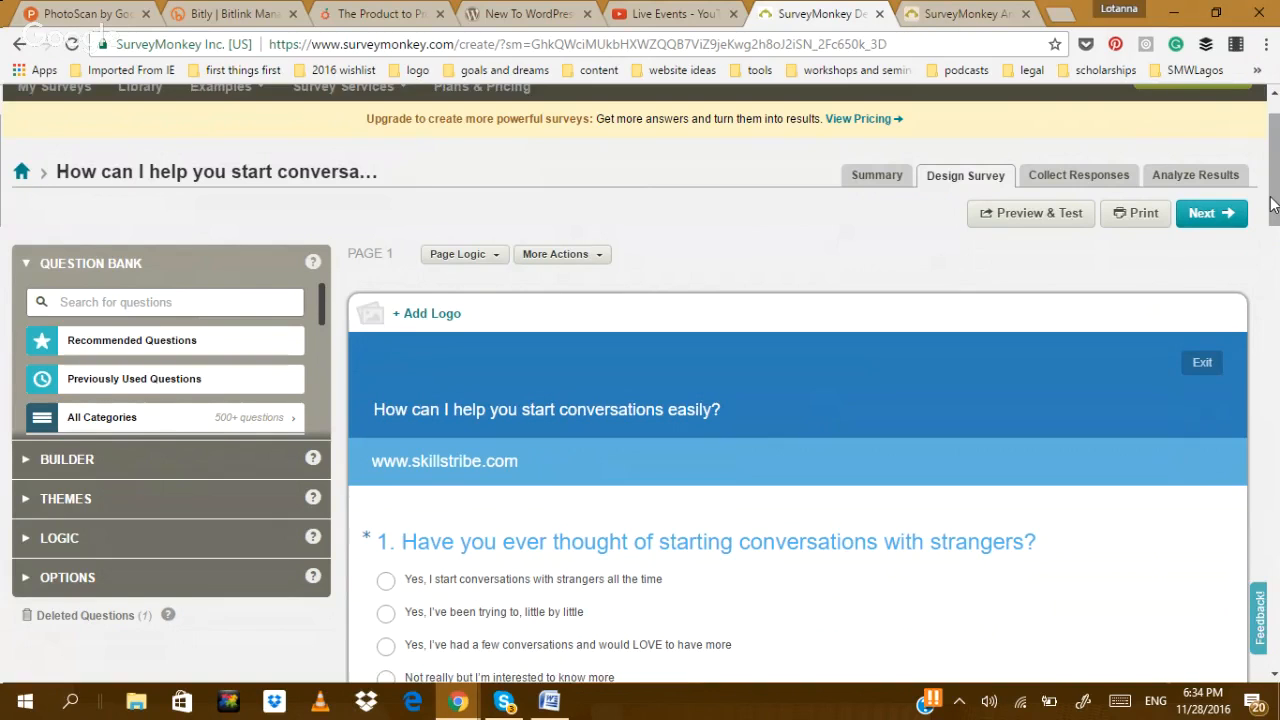
left_click_drag(1272, 204, 1279, 484)
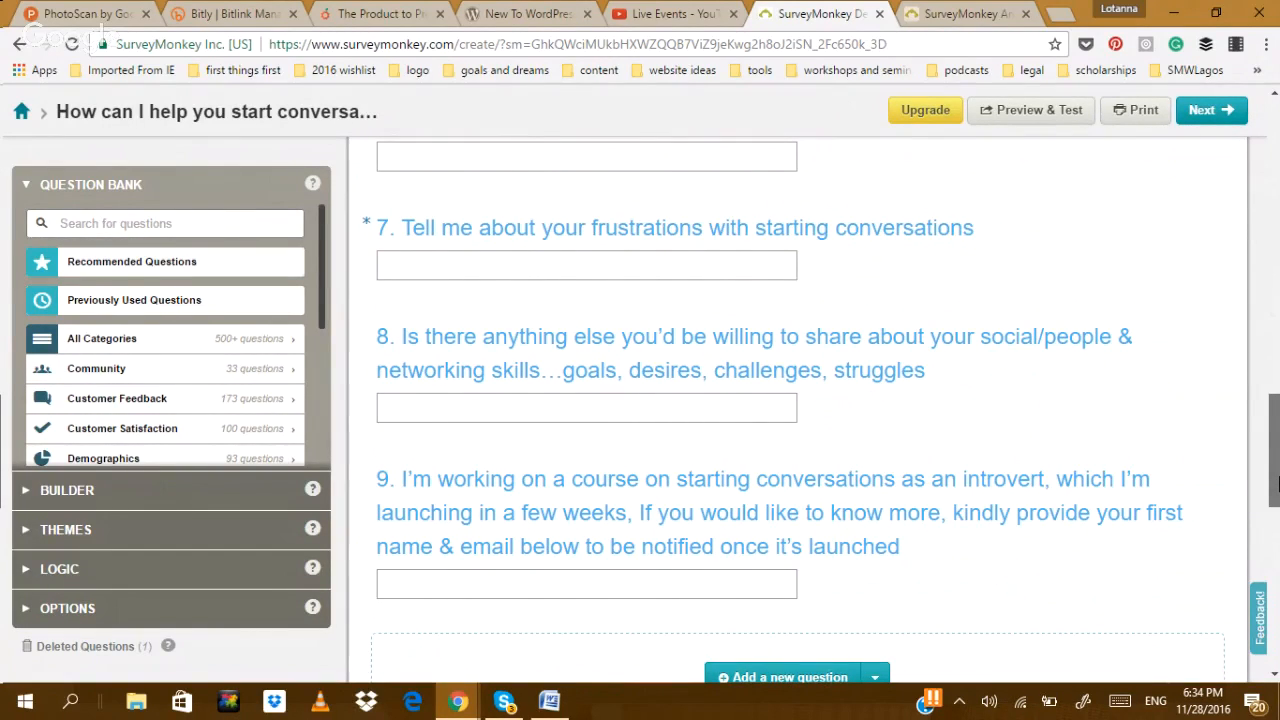
scroll(1277, 515, "down", 3)
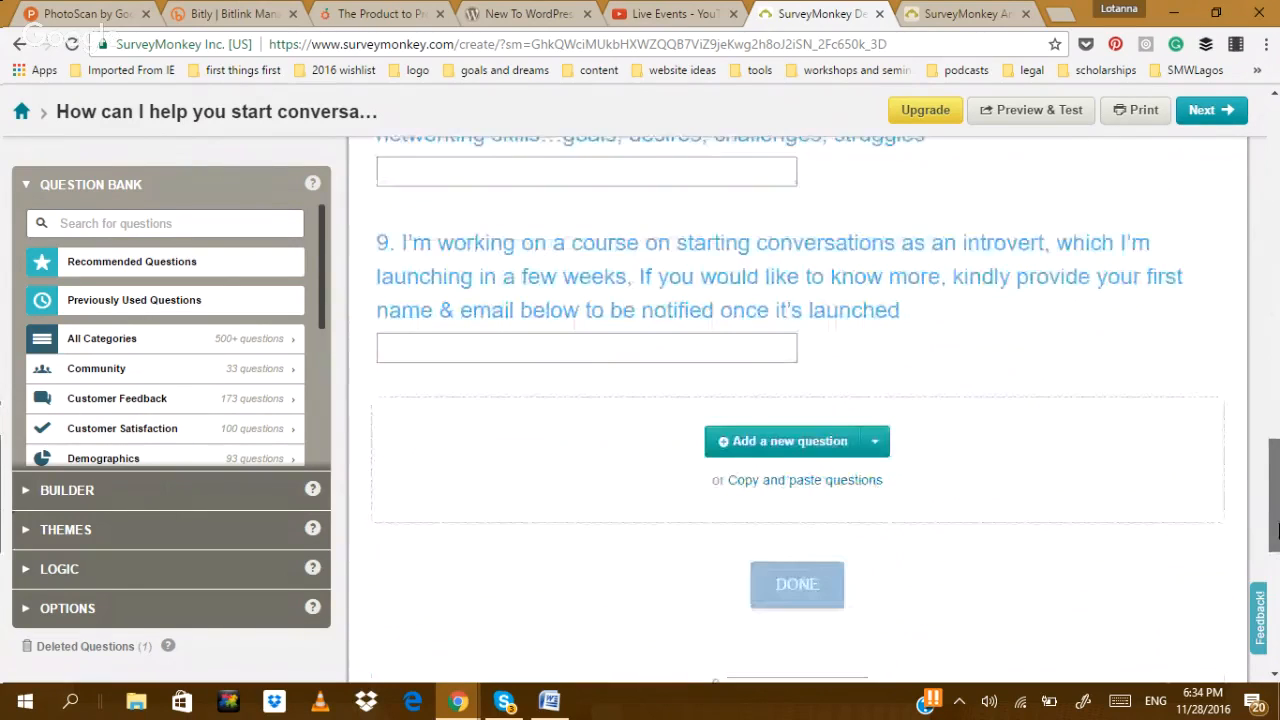
left_click_drag(1276, 445, 1275, 197)
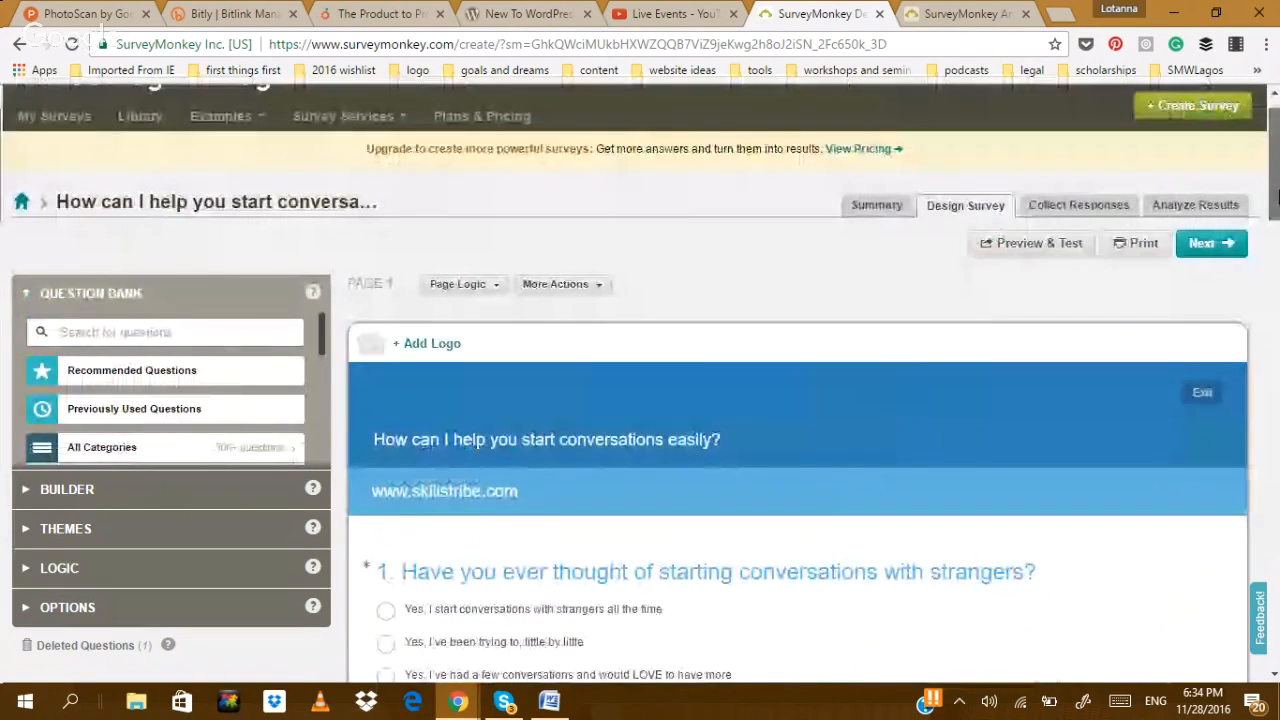
- Open the results analysis of the conversations survey and examine the share of each answer in the Q1 chart
left_click(1196, 210)
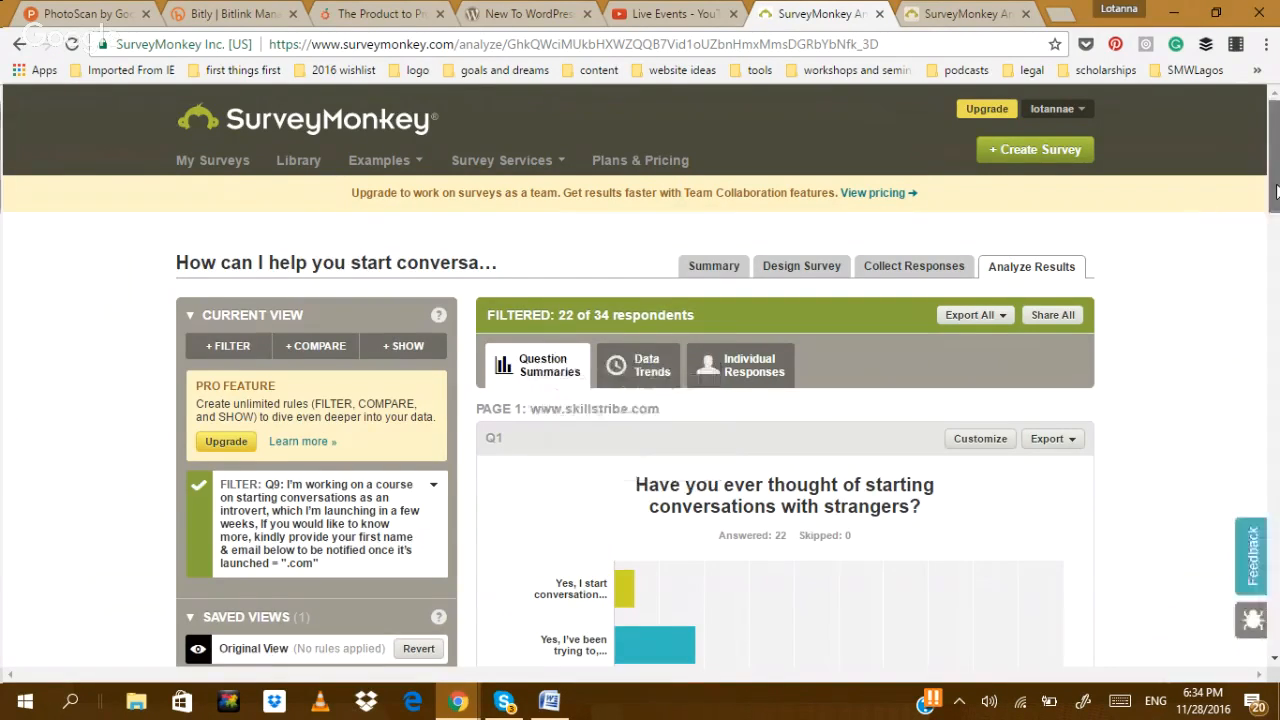
left_click_drag(1277, 187, 1277, 243)
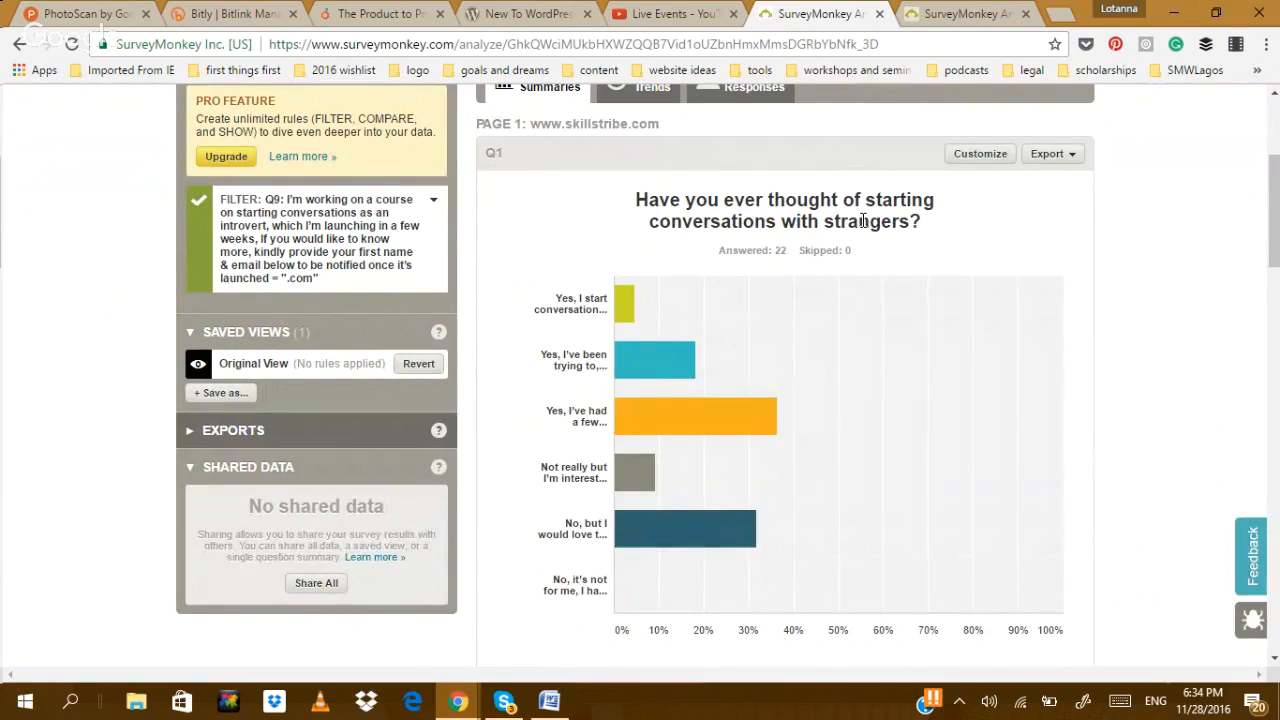
mouse_move(624, 310)
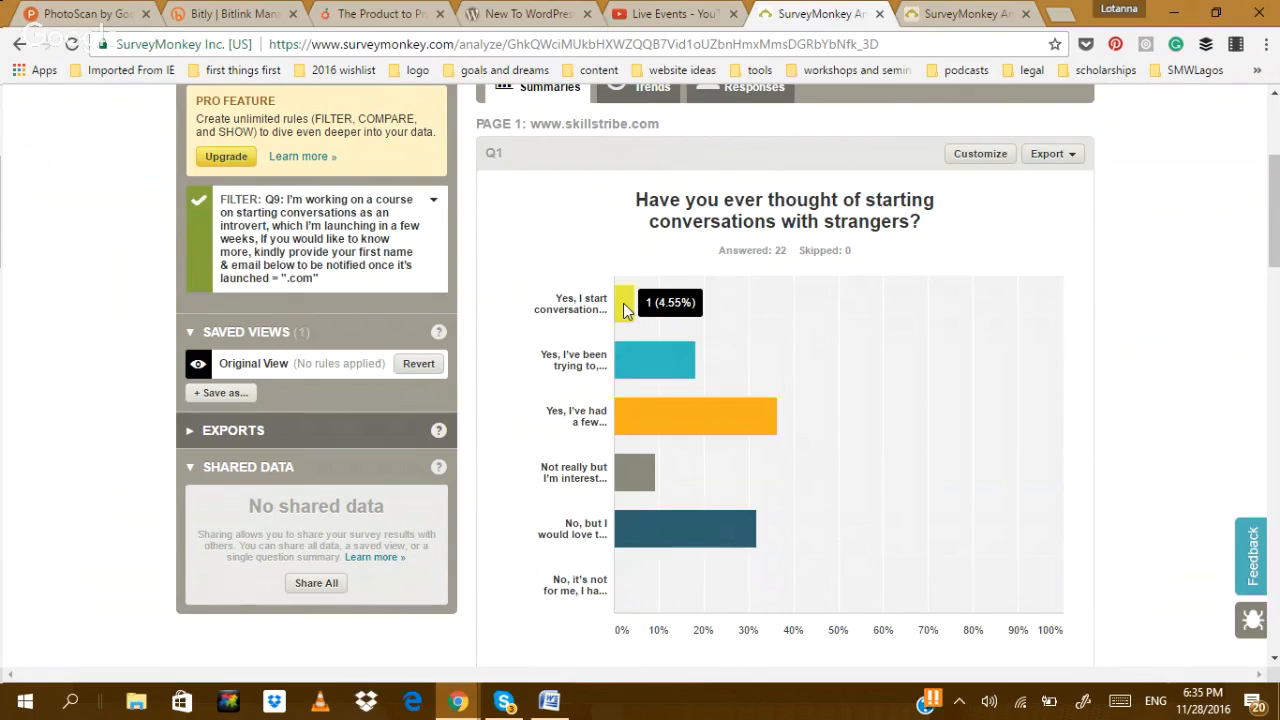
mouse_move(624, 478)
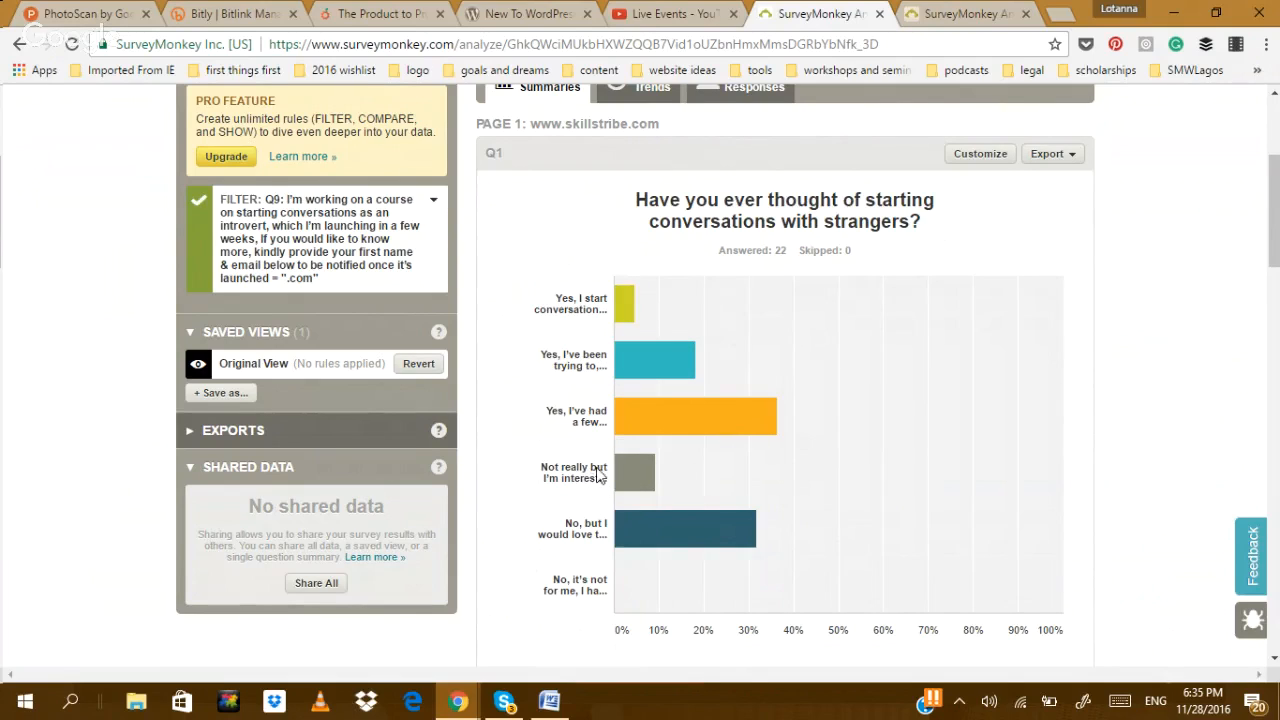
mouse_move(654, 525)
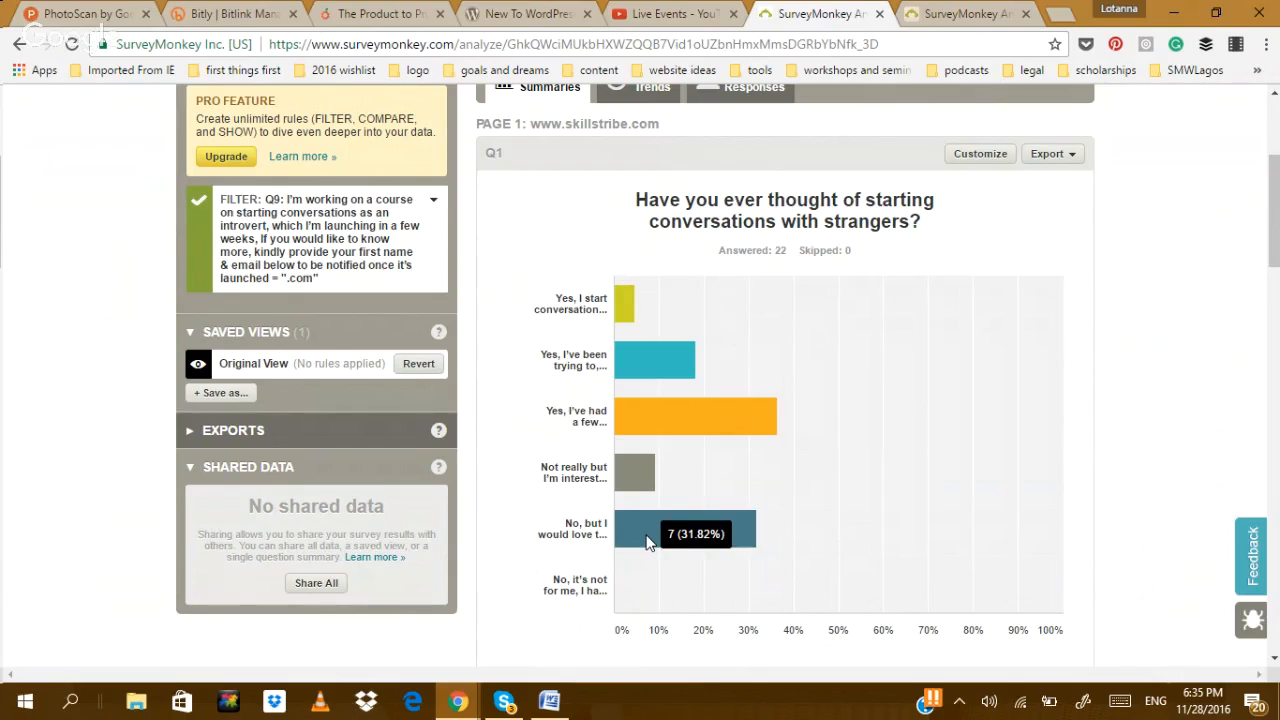
mouse_move(663, 412)
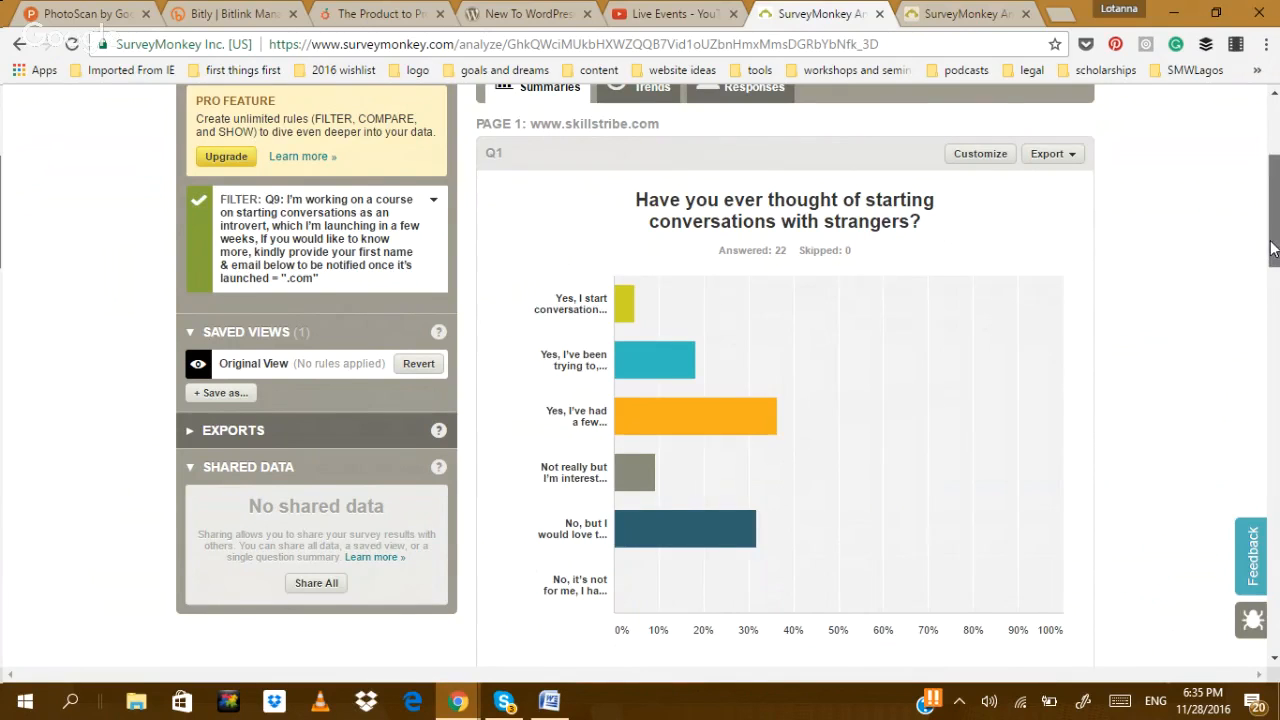
- Read the Q1 answer table and compare it with the Q2 chart on satisfaction with conversation starting skills
left_click_drag(1273, 248, 1275, 320)
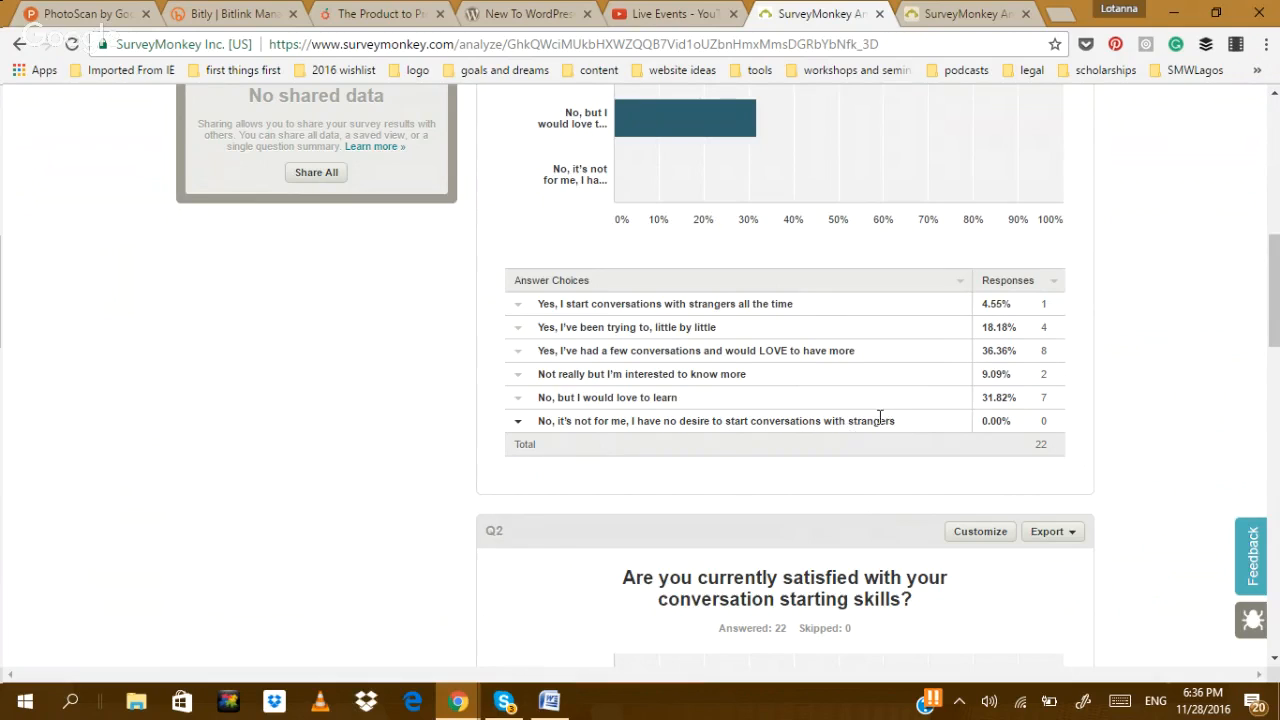
left_click_drag(1275, 312, 1276, 390)
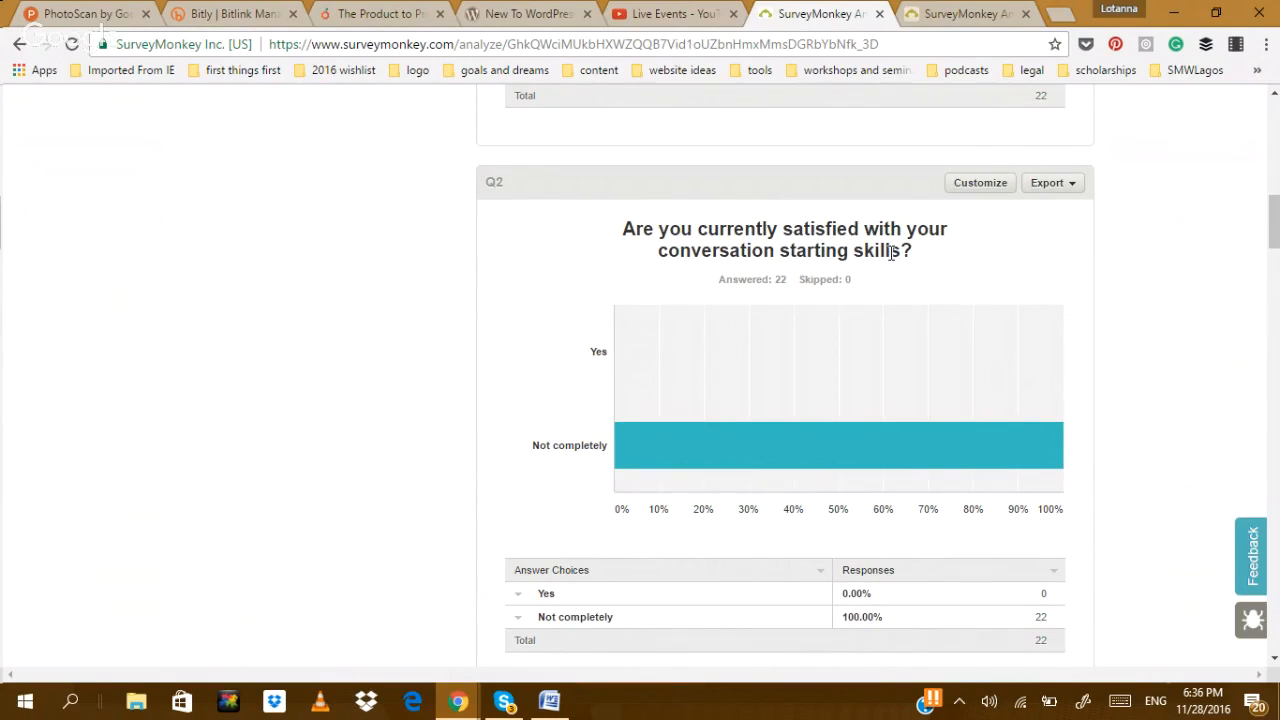
left_click_drag(1270, 222, 1265, 160)
mouse_move(624, 248)
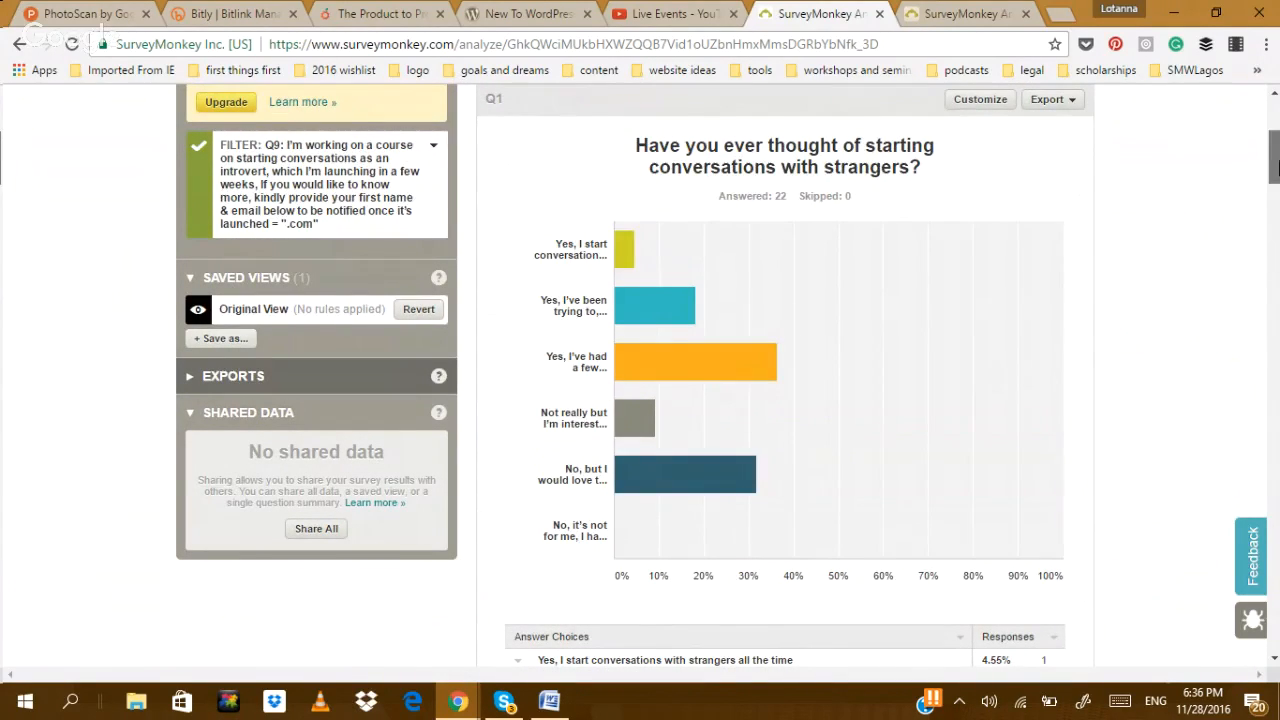
left_click_drag(1274, 158, 1275, 248)
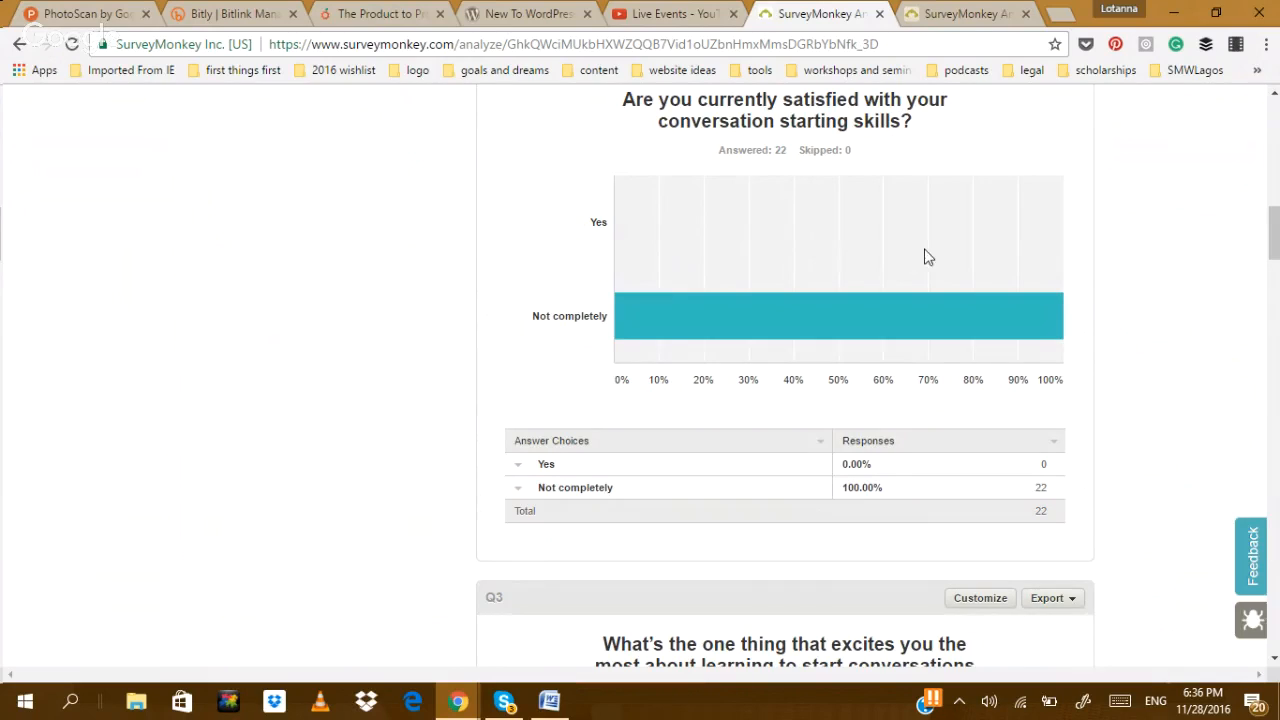
mouse_move(689, 320)
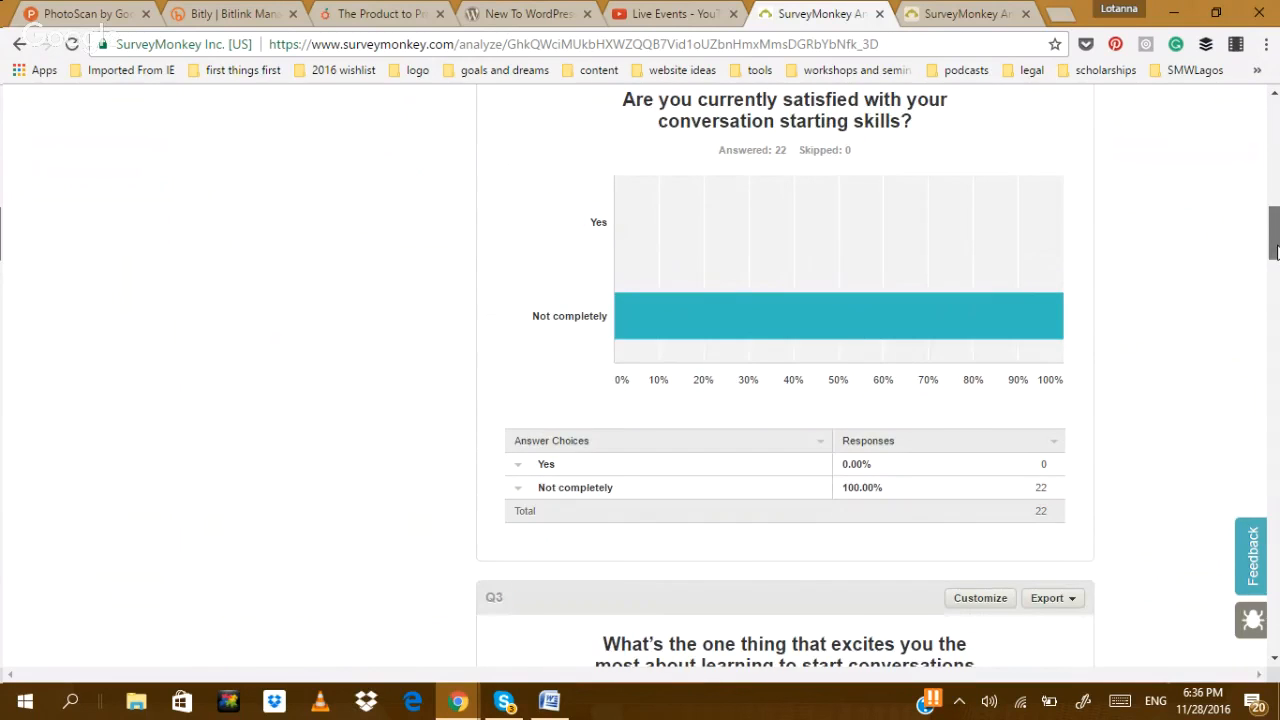
mouse_move(1275, 250)
left_mouse_down()
mouse_move(1275, 165)
mouse_move(1275, 225)
left_mouse_up()
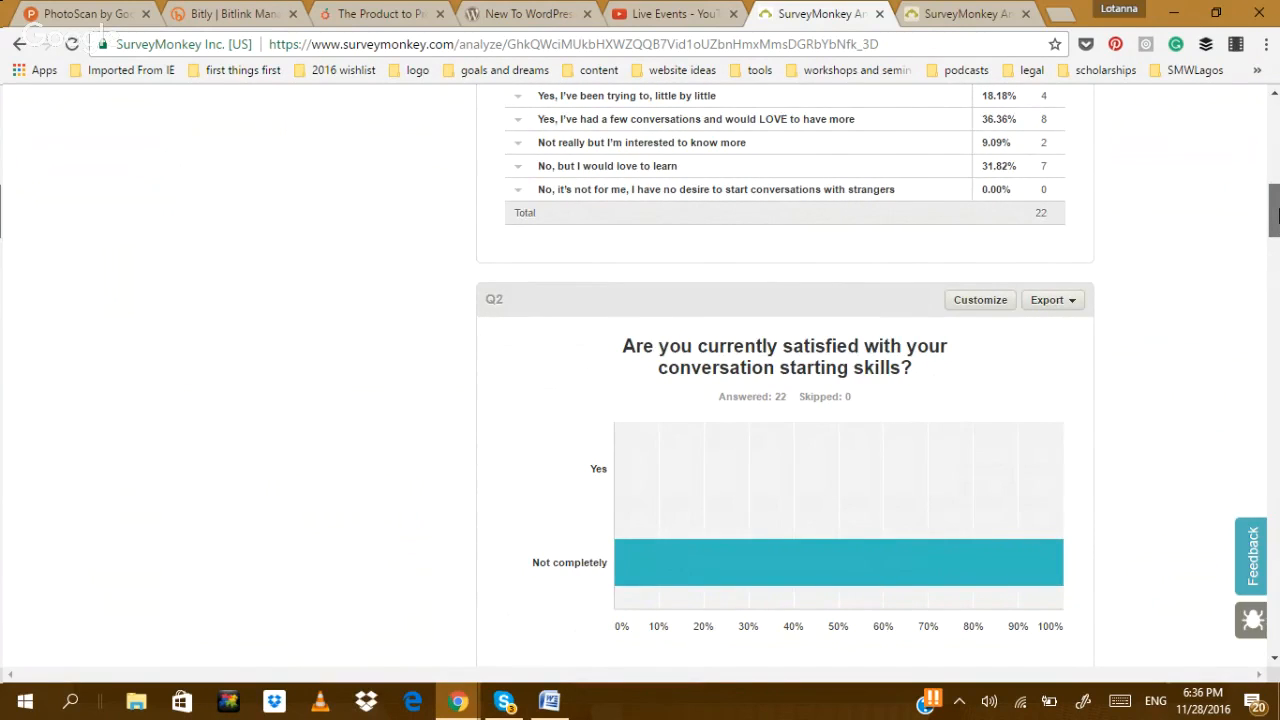
left_click_drag(1275, 215, 1275, 125)
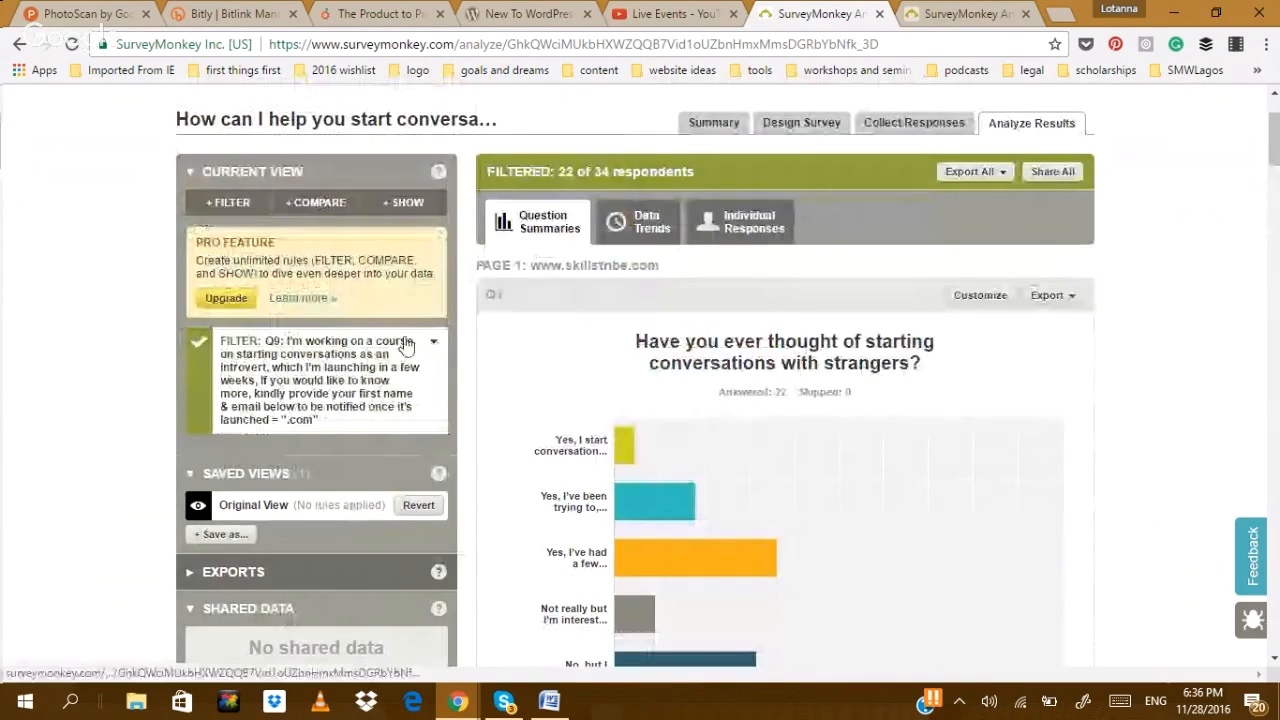
- Try to filter the results by question and answer, using Q2 with the answer Yes, and dismiss the upgrade offer
left_click(236, 215)
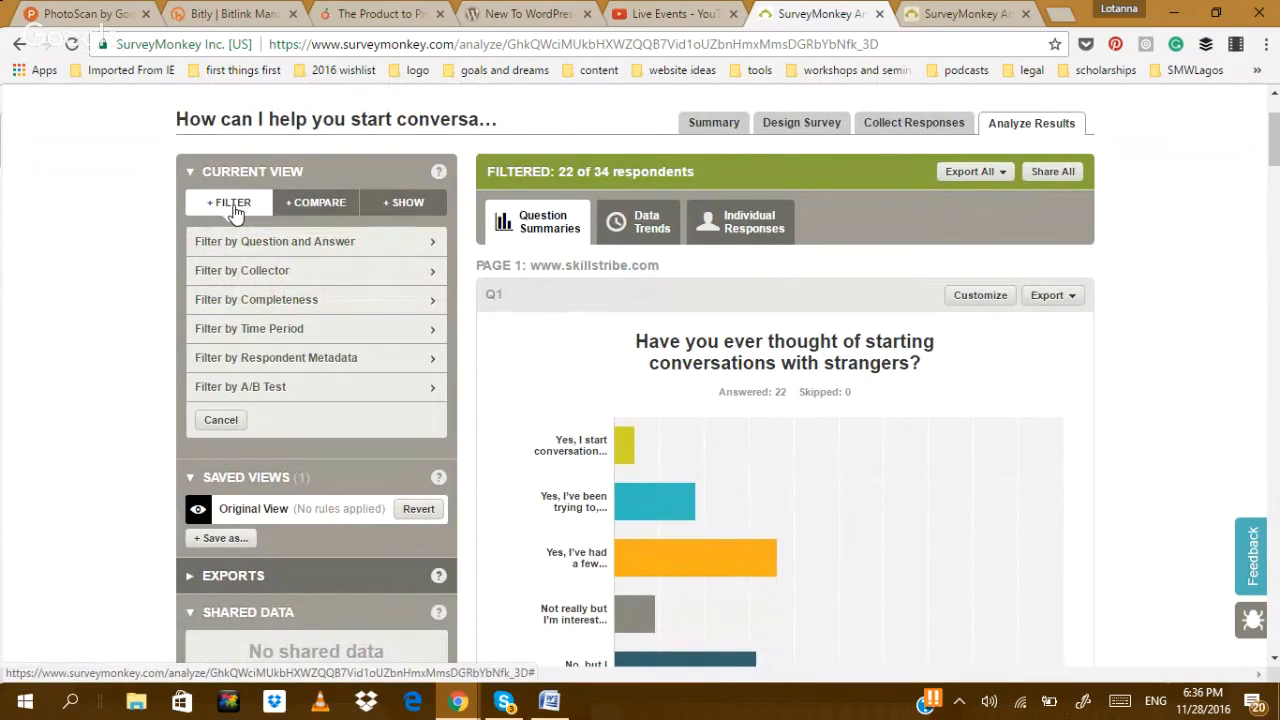
left_click(306, 245)
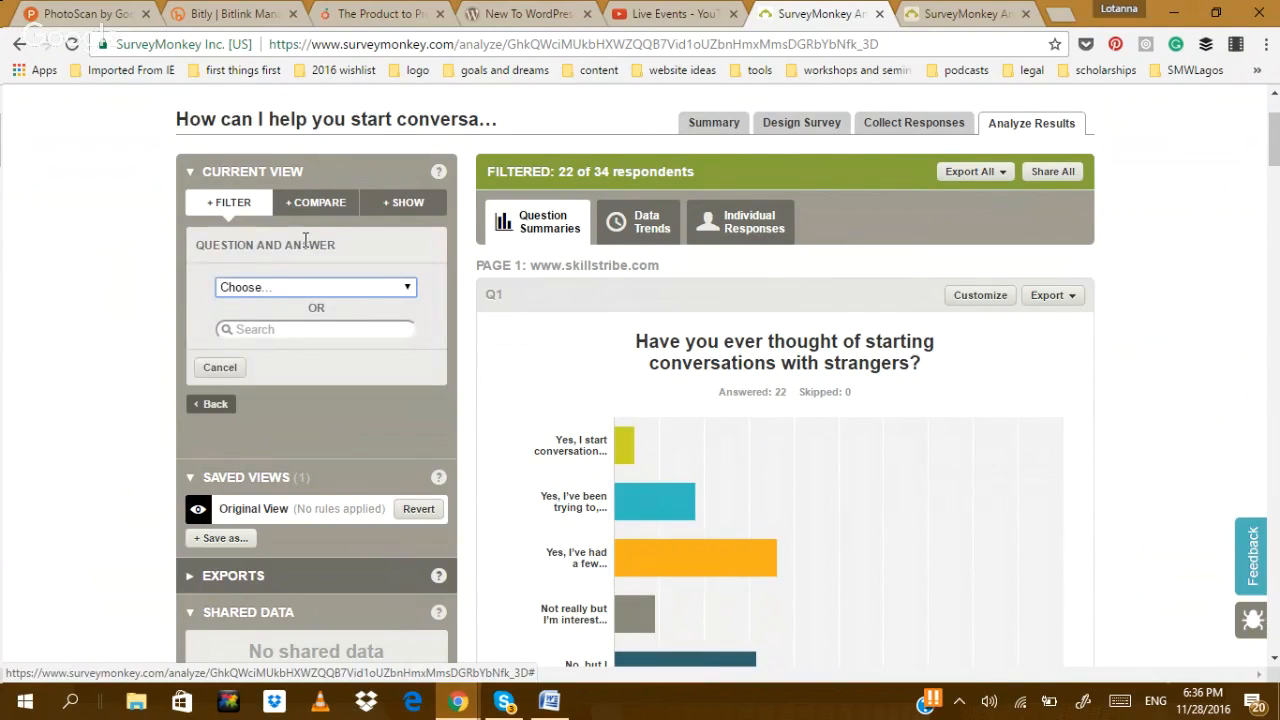
left_click(403, 288)
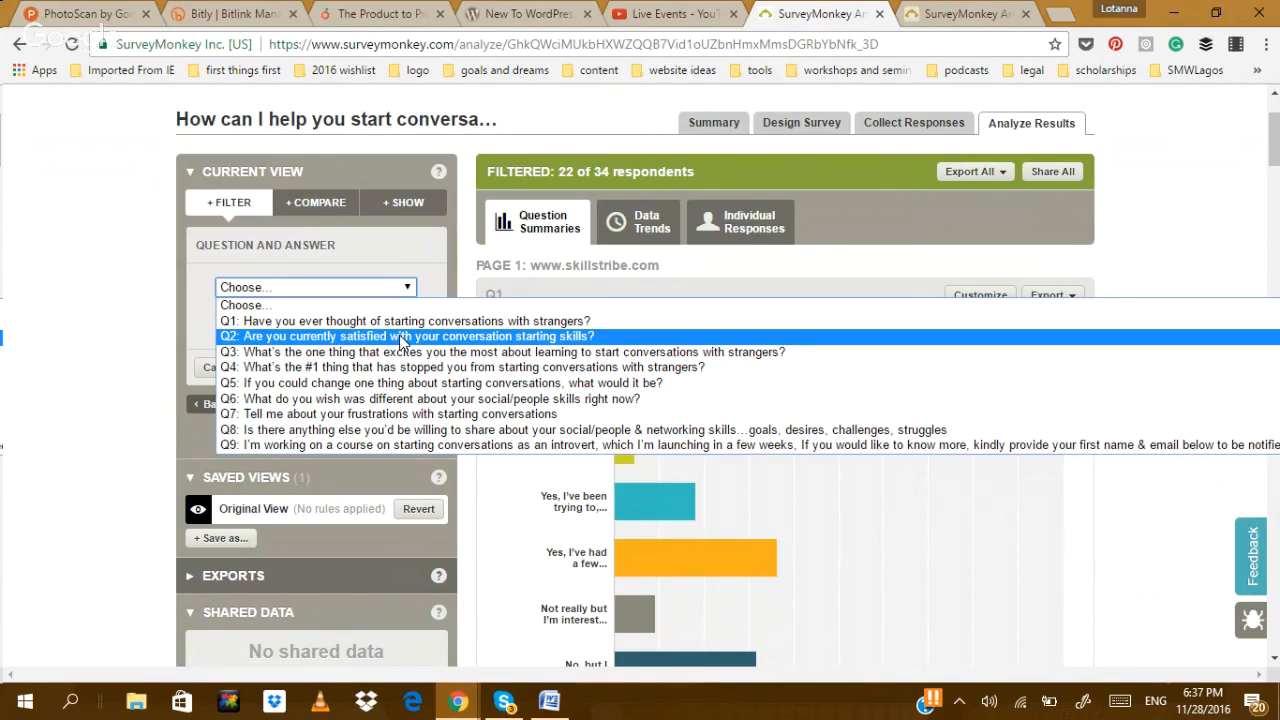
left_click(401, 337)
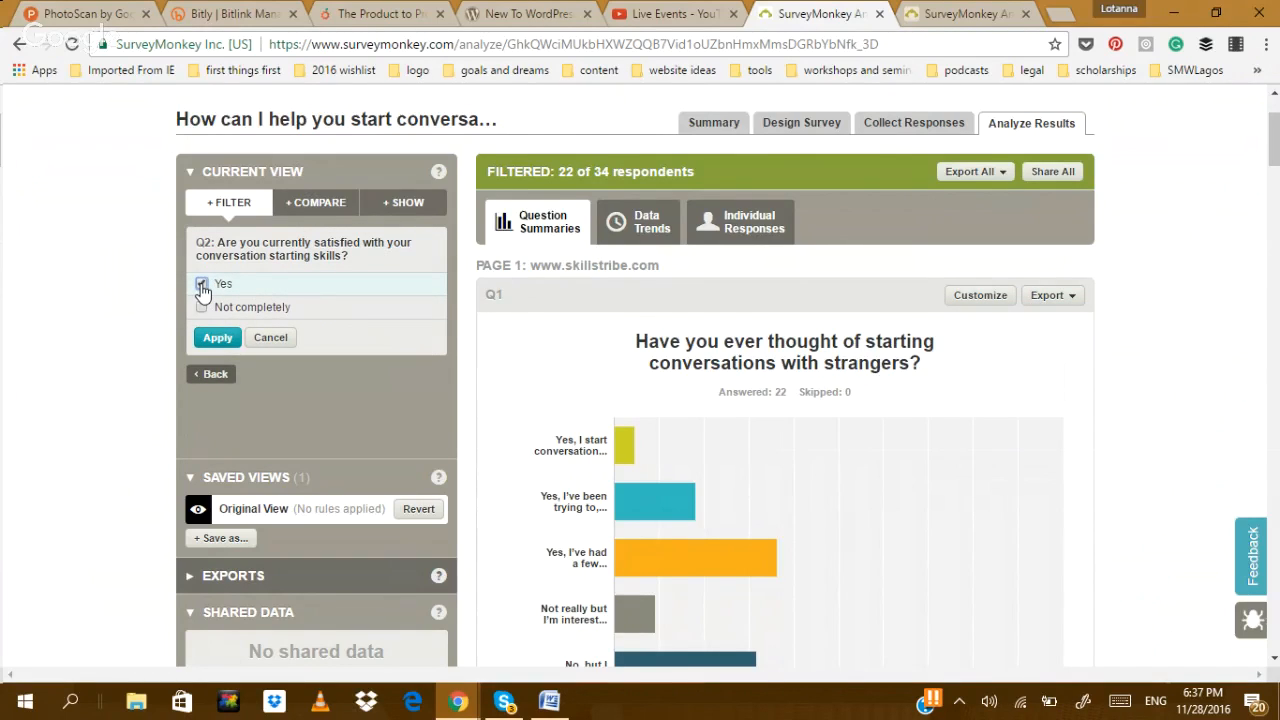
left_click(217, 336)
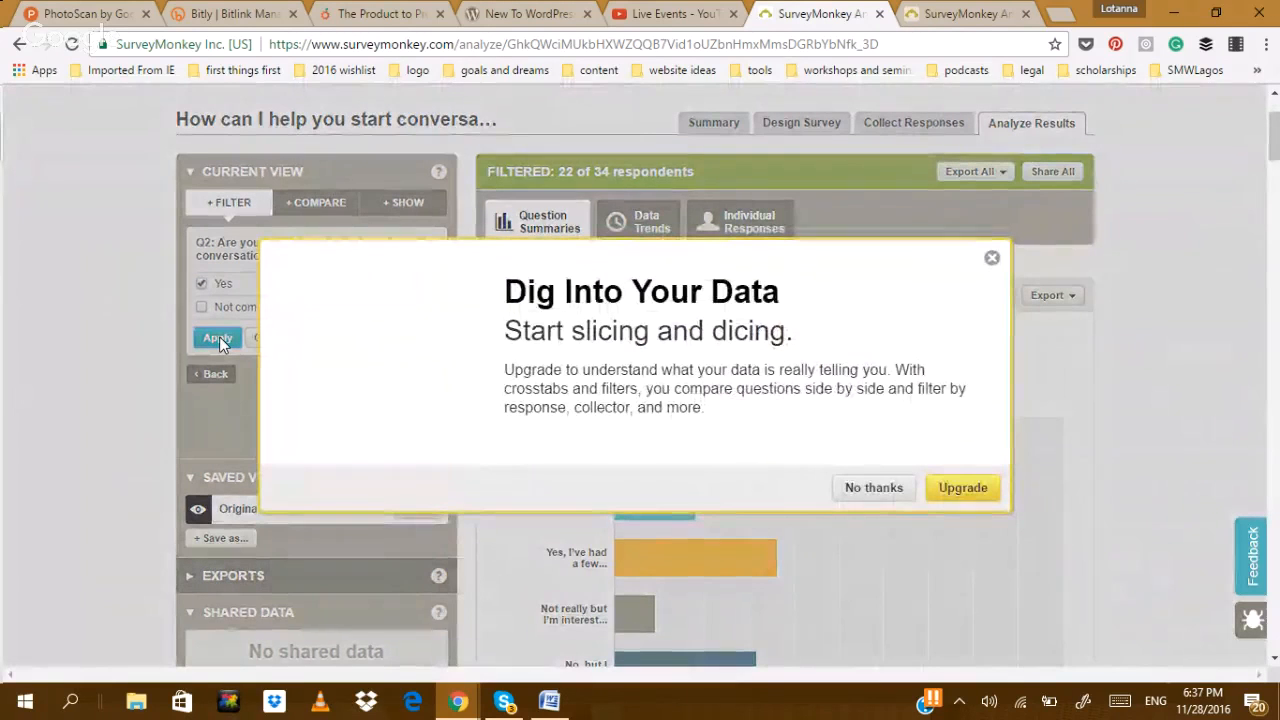
left_click(992, 260)
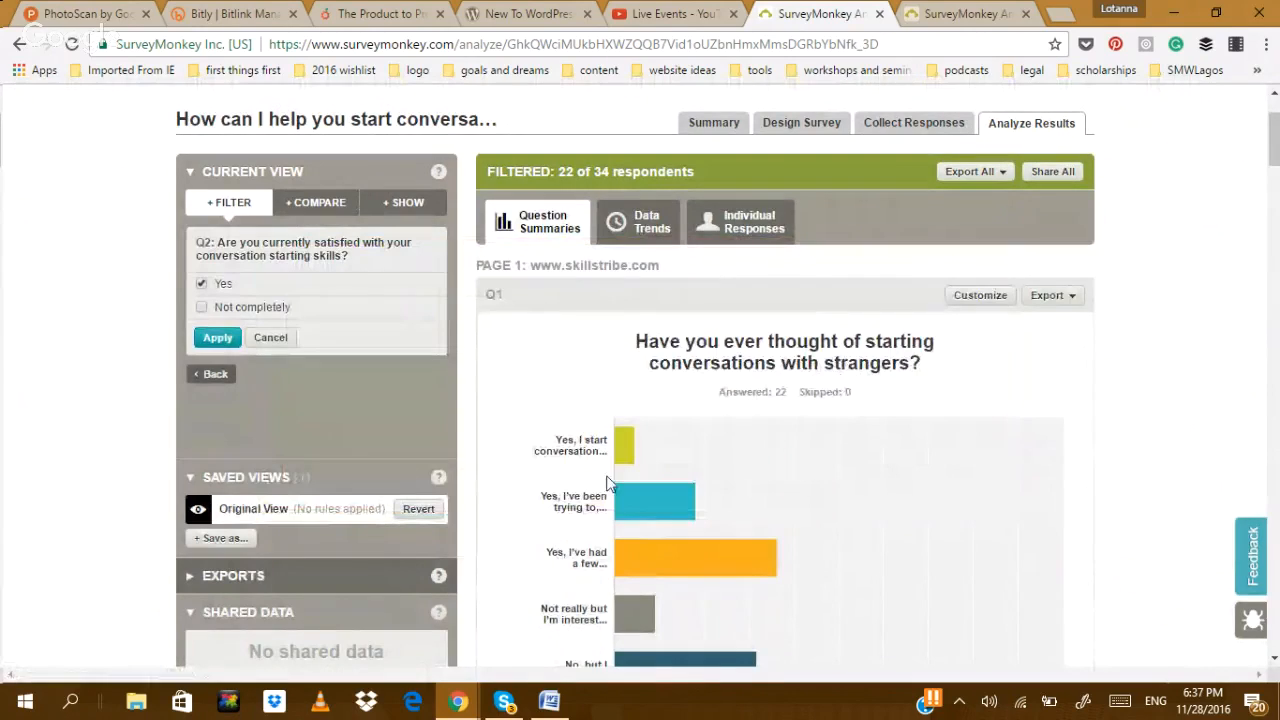
left_click(216, 340)
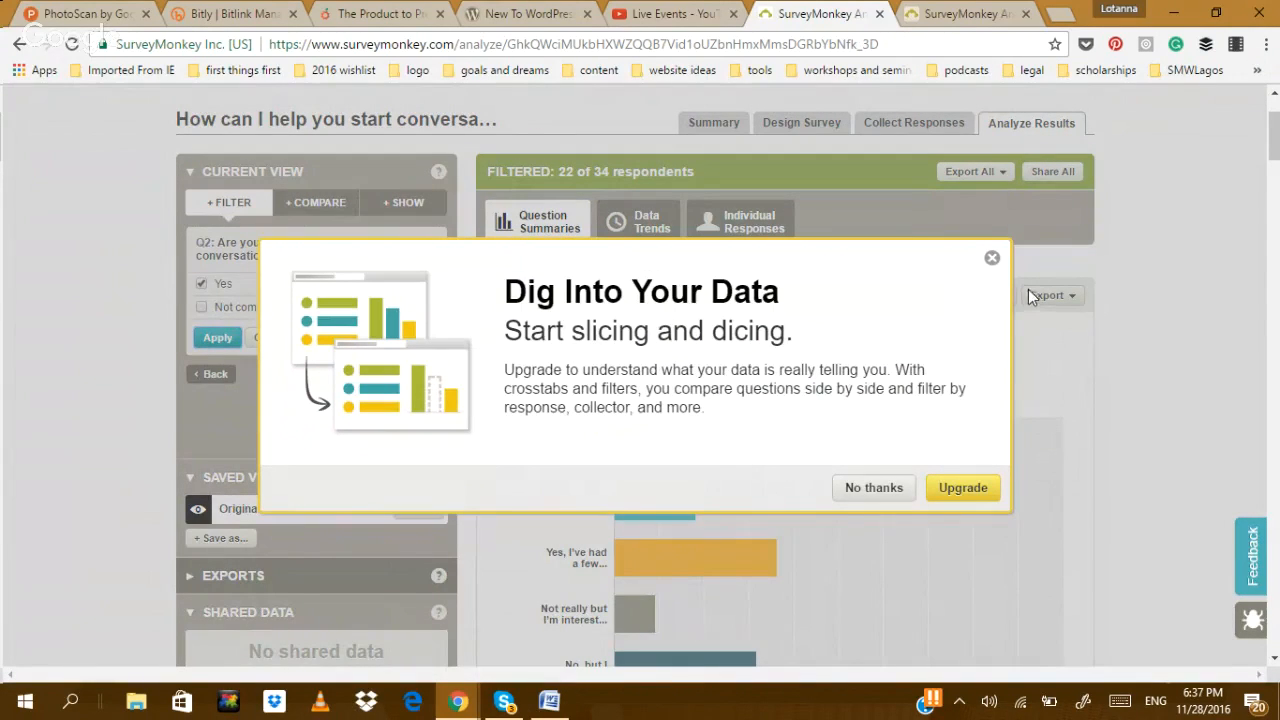
left_click(993, 262)
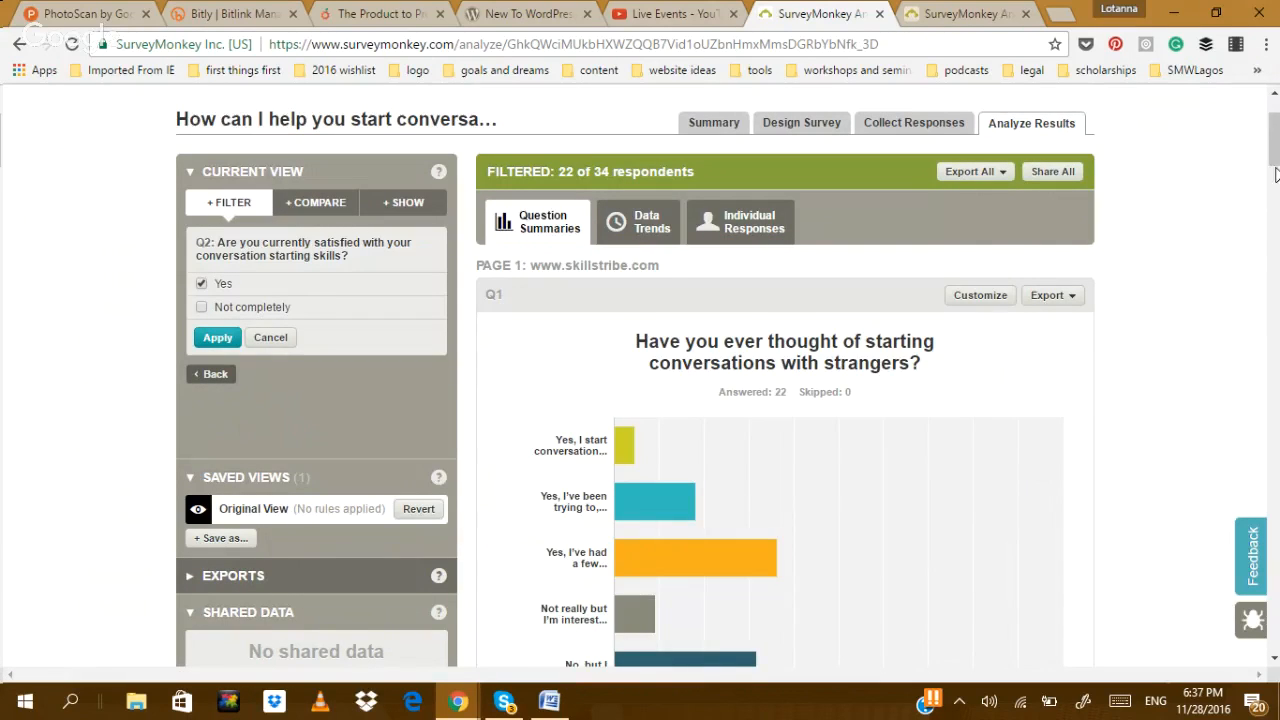
- Back out of the Q2 filter setup to the list of filter types
scroll(1276, 172, "down", 1)
mouse_move(1276, 170)
left_mouse_down()
mouse_move(1276, 183)
mouse_move(1276, 155)
left_mouse_up()
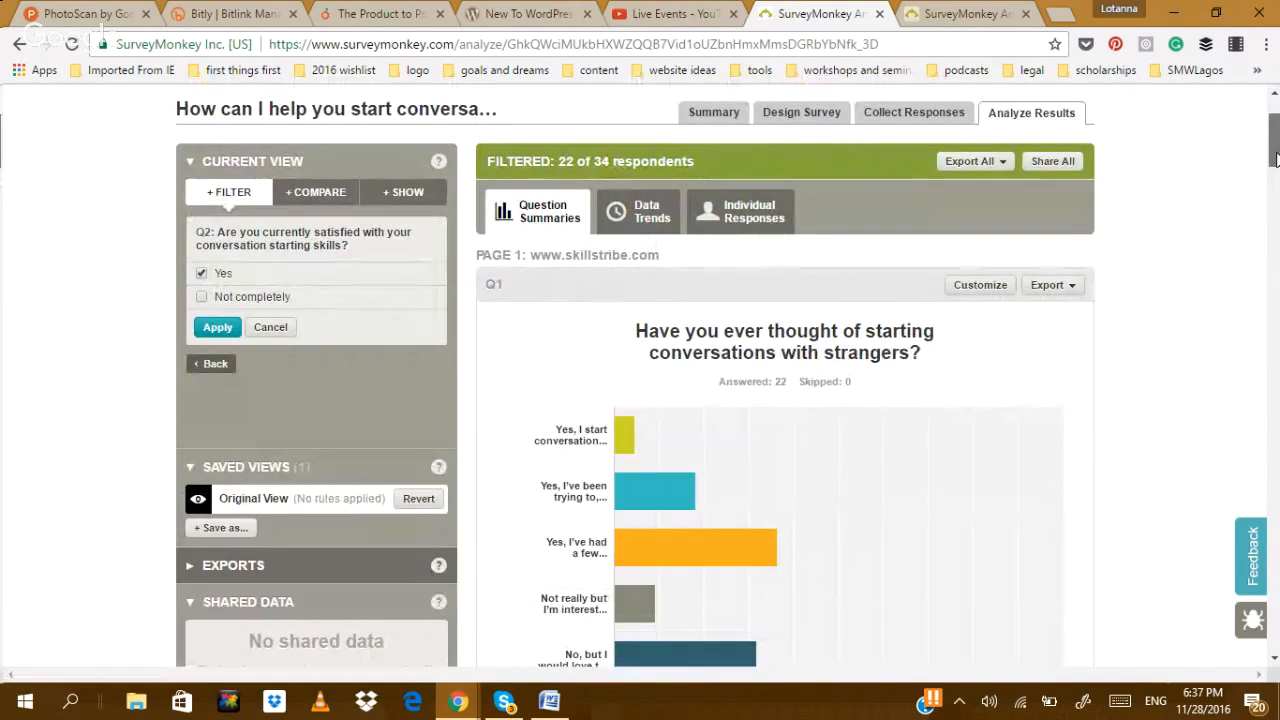
left_click(205, 367)
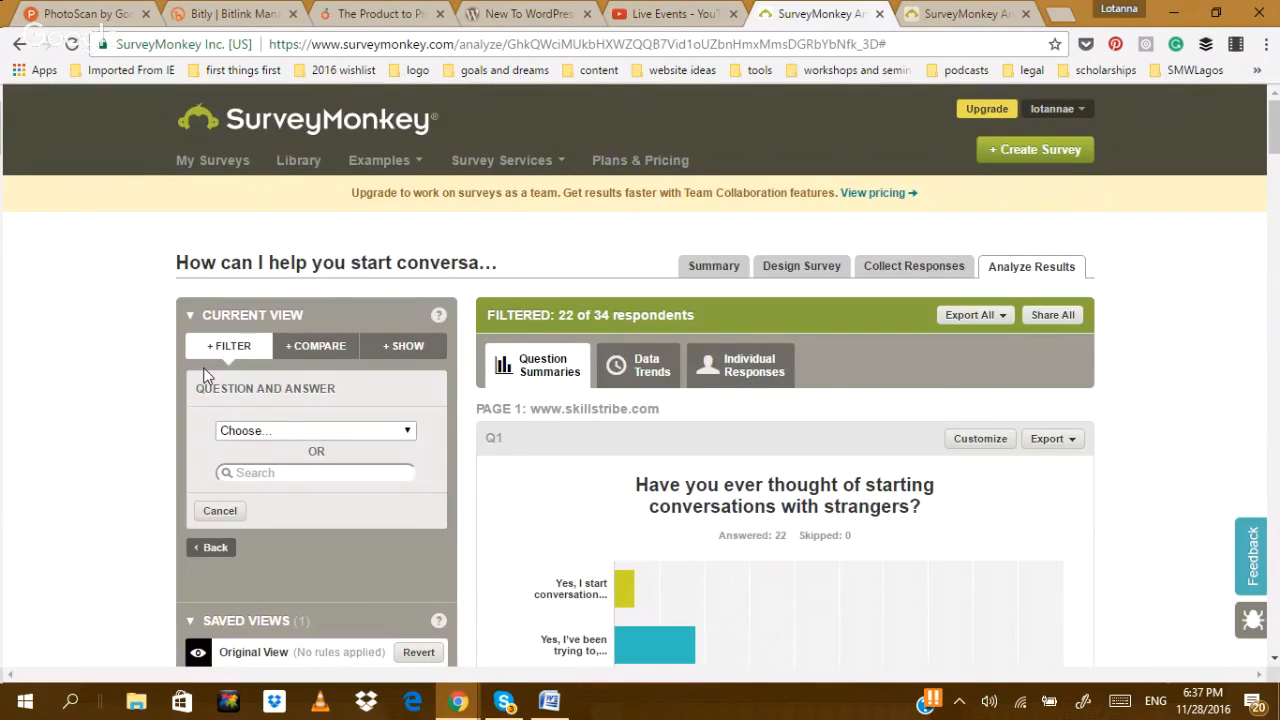
left_click(208, 546)
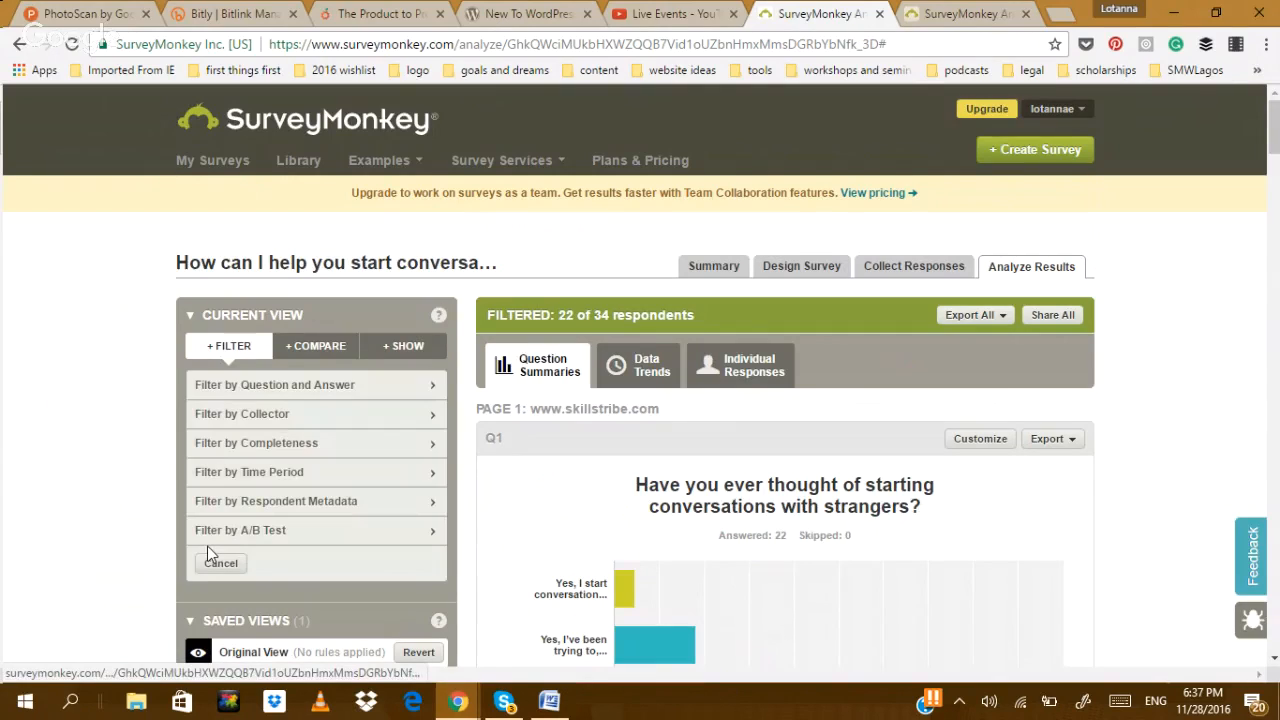
- Cancel adding another filter and check which actions the existing Q9 ".com" filter rule offers, leaving the rule applied
left_click(214, 564)
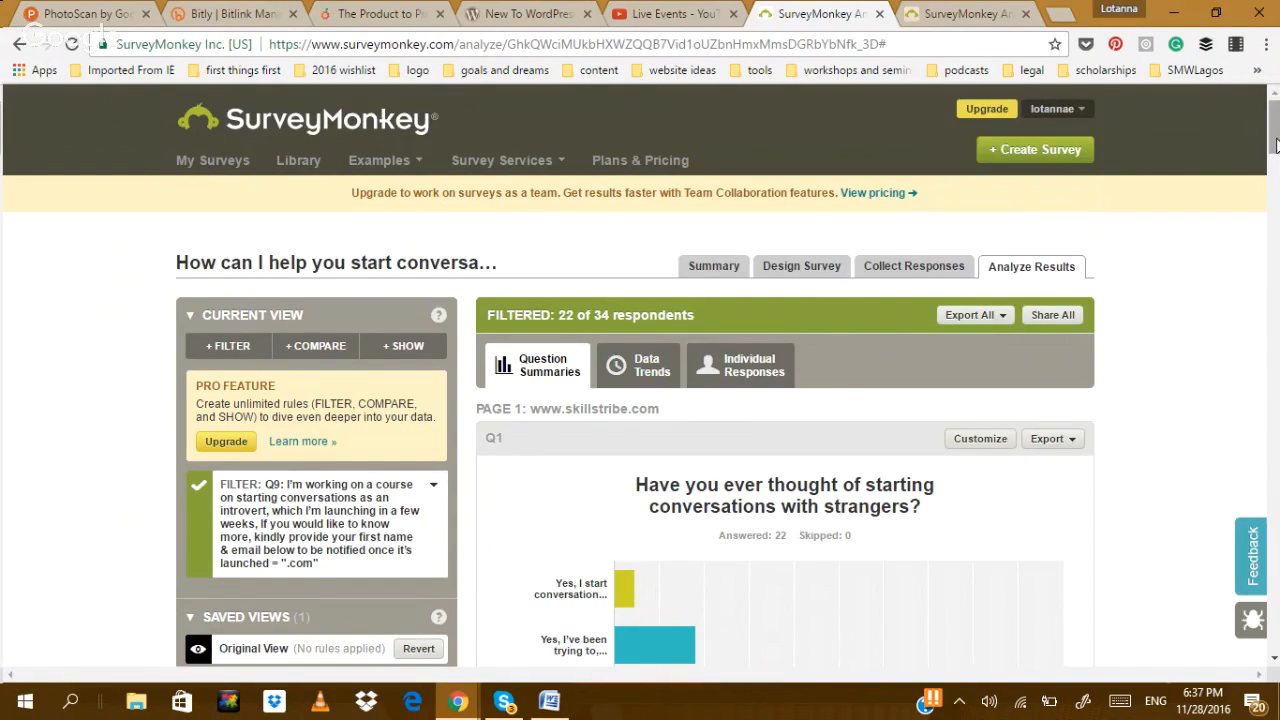
scroll(335, 282, "down", 3)
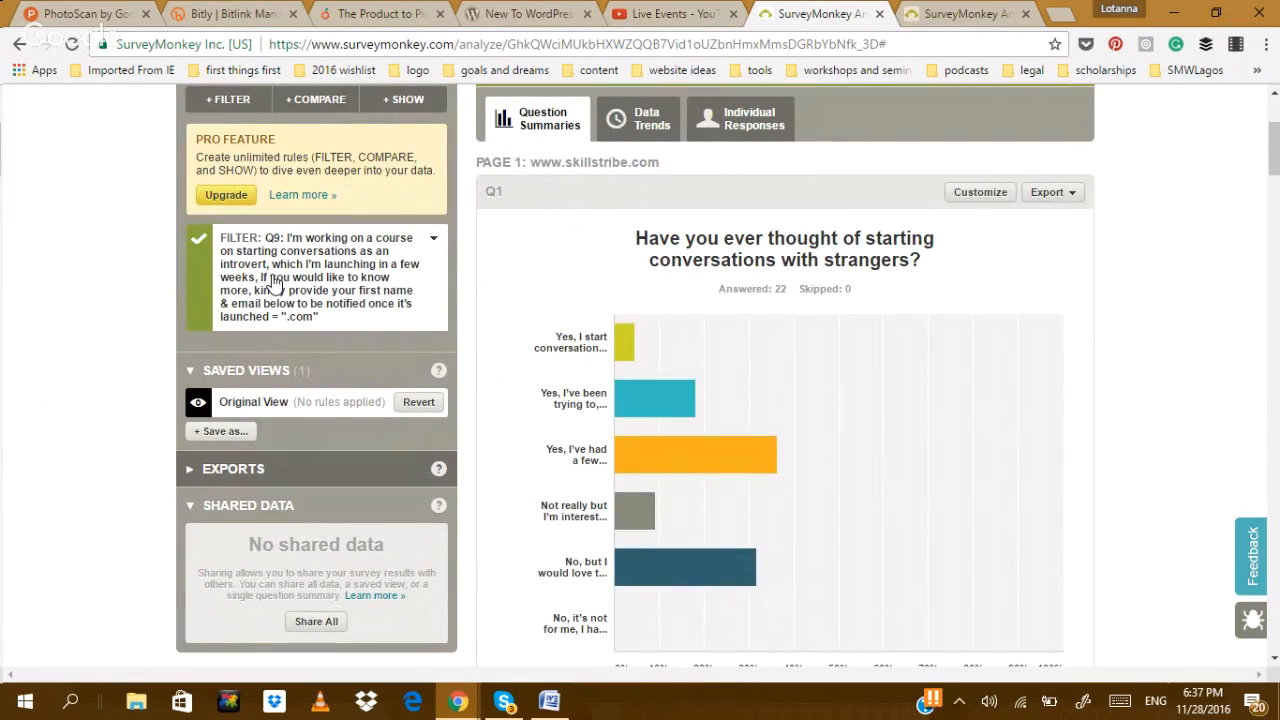
left_click(432, 243)
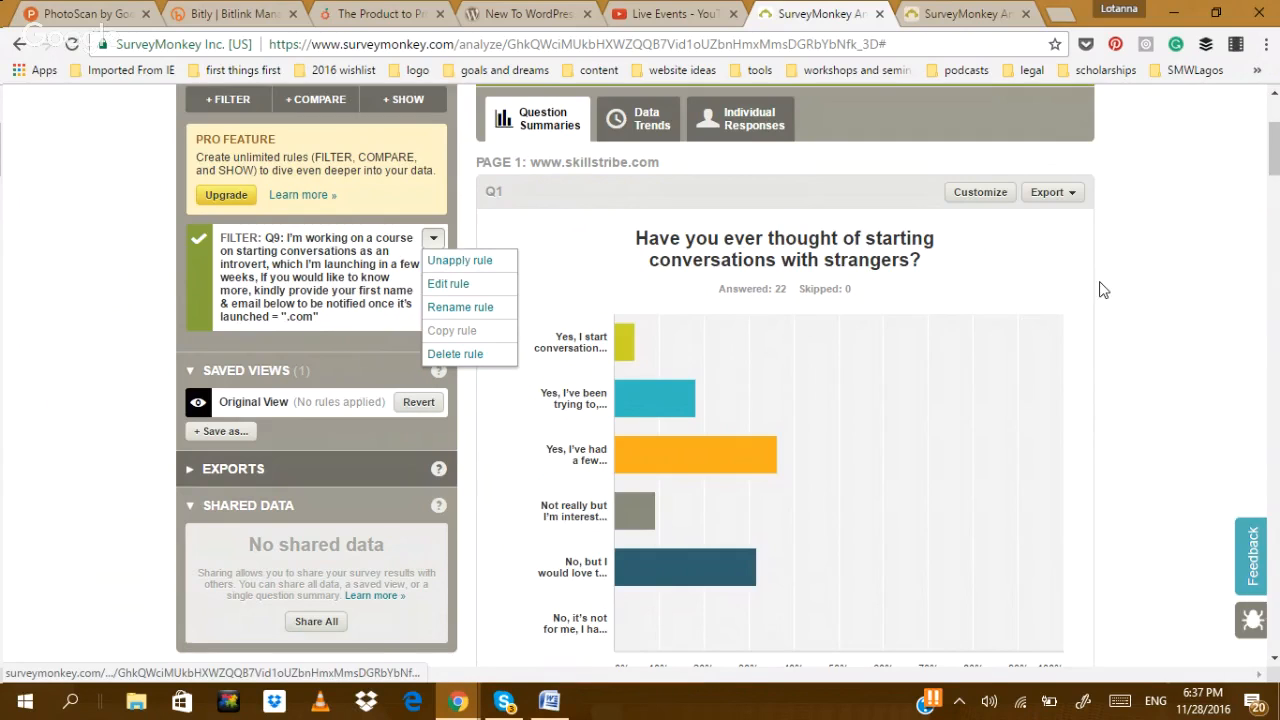
left_click(1136, 286)
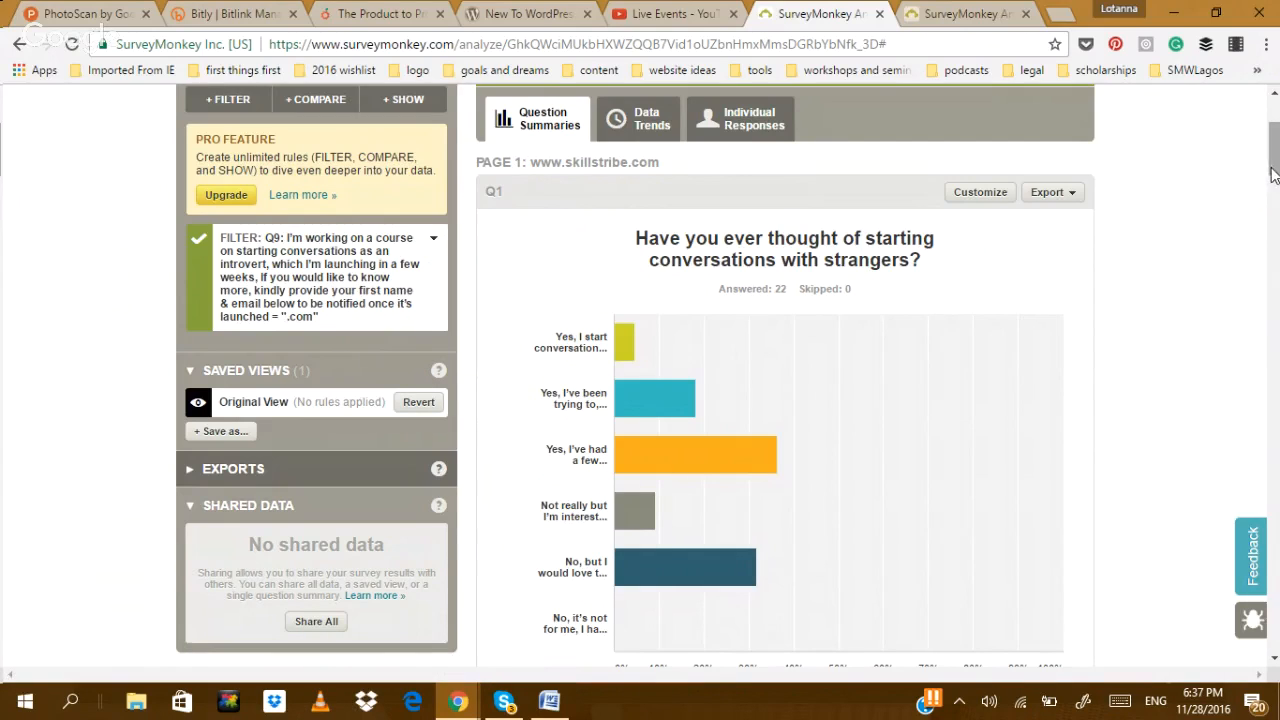
- Read the filtered written responses from Q4 through Q9, and examine the Q2 chart on satisfaction with conversation starting skills
left_click_drag(1273, 175, 1275, 380)
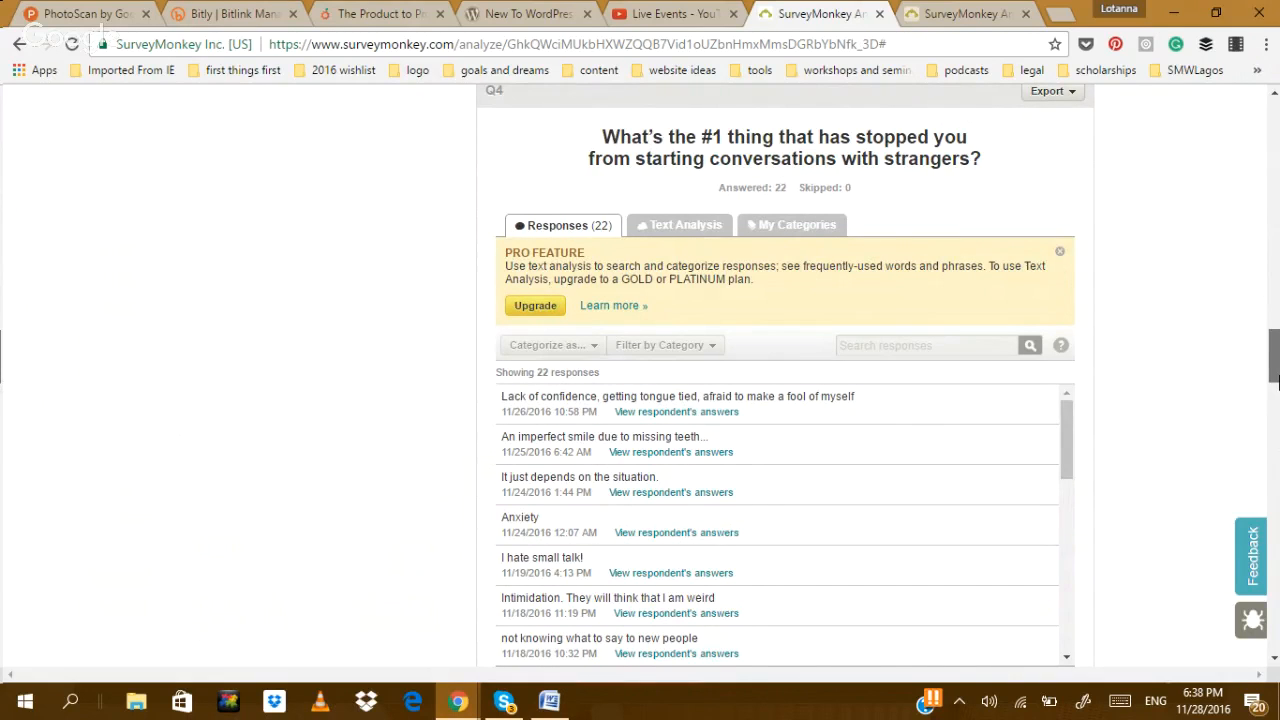
left_click_drag(1277, 384, 1277, 394)
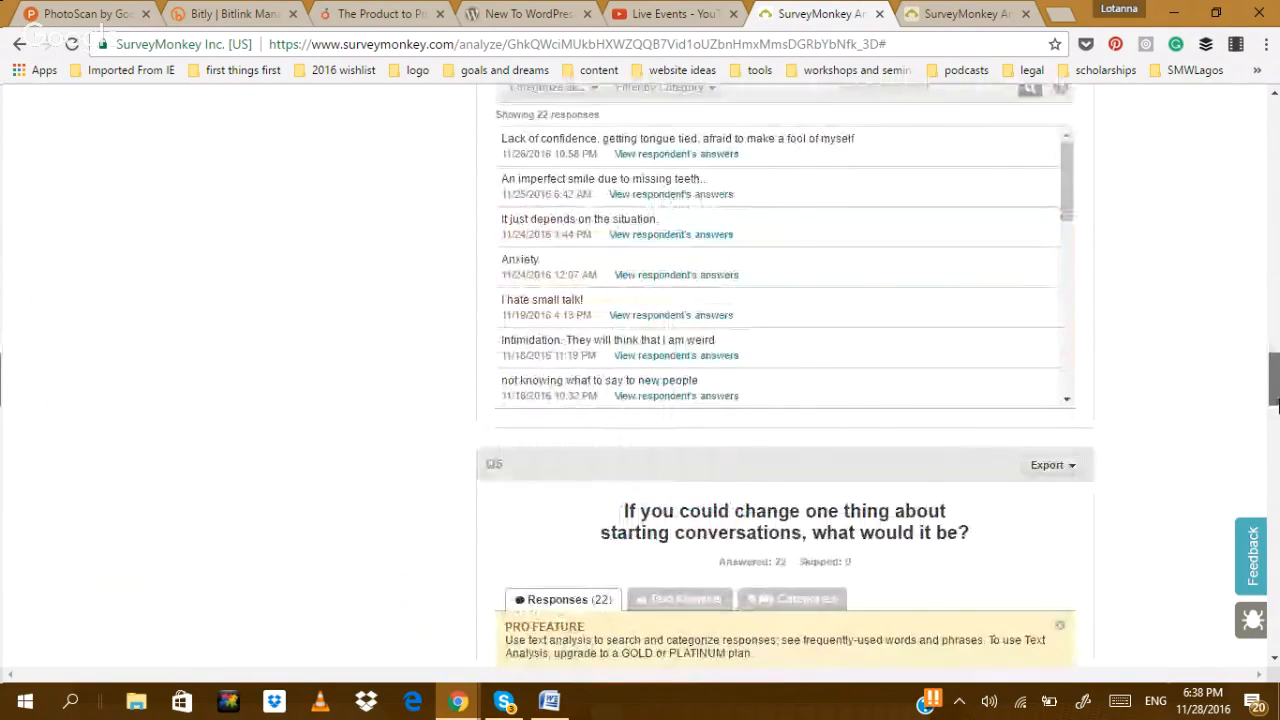
left_click_drag(1276, 405, 1275, 608)
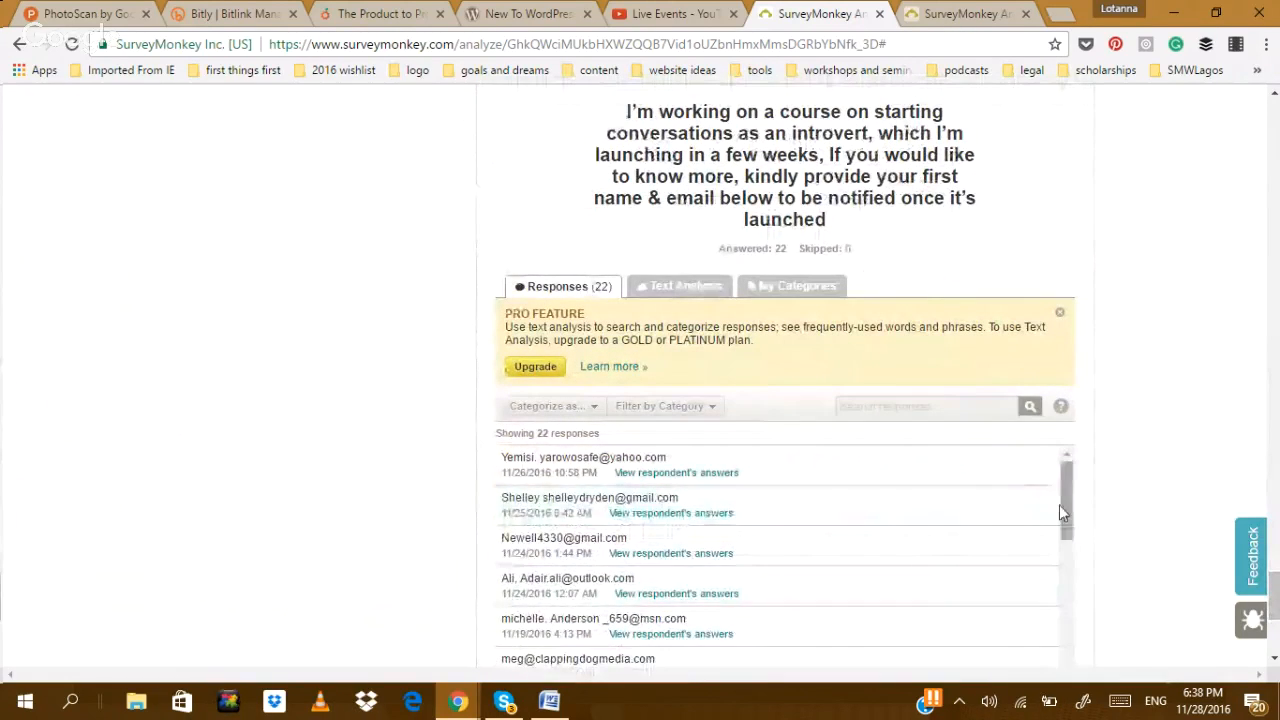
mouse_move(1060, 504)
left_mouse_down()
mouse_move(1089, 648)
mouse_move(1068, 524)
left_mouse_up()
left_click_drag(1275, 596, 1273, 135)
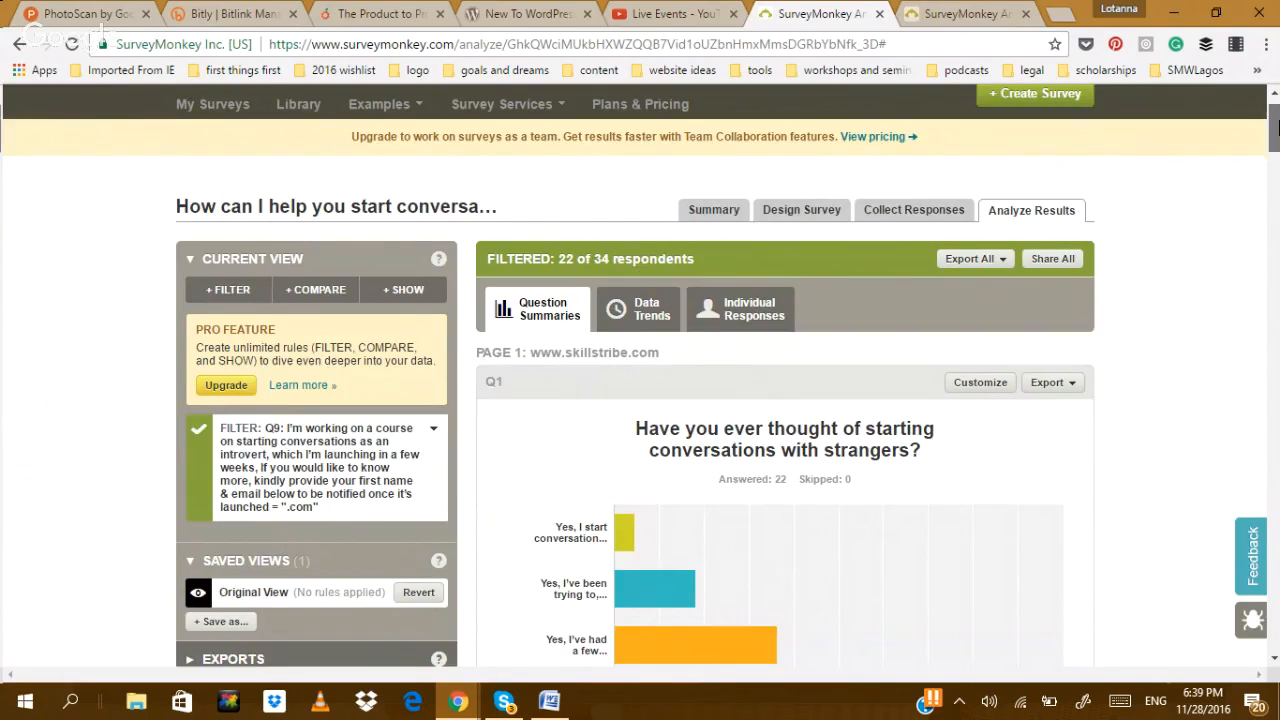
left_click_drag(1274, 128, 1277, 211)
mouse_move(993, 414)
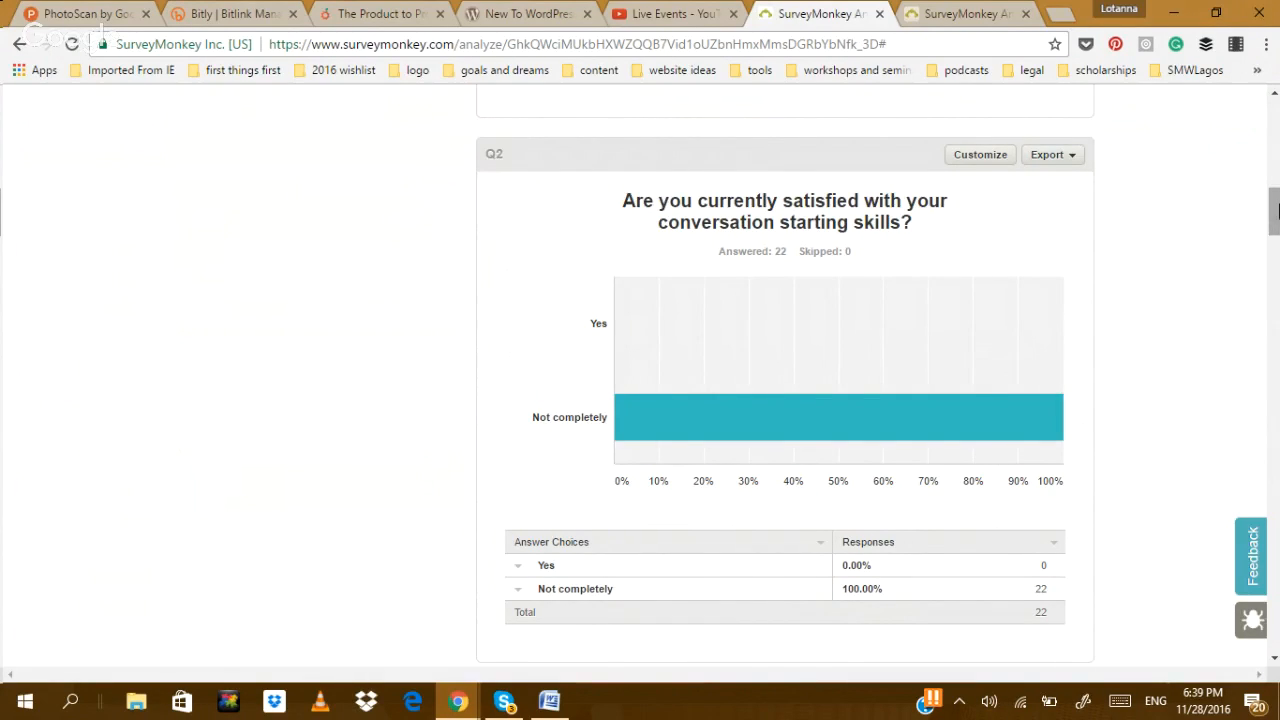
left_click_drag(1276, 210, 1276, 115)
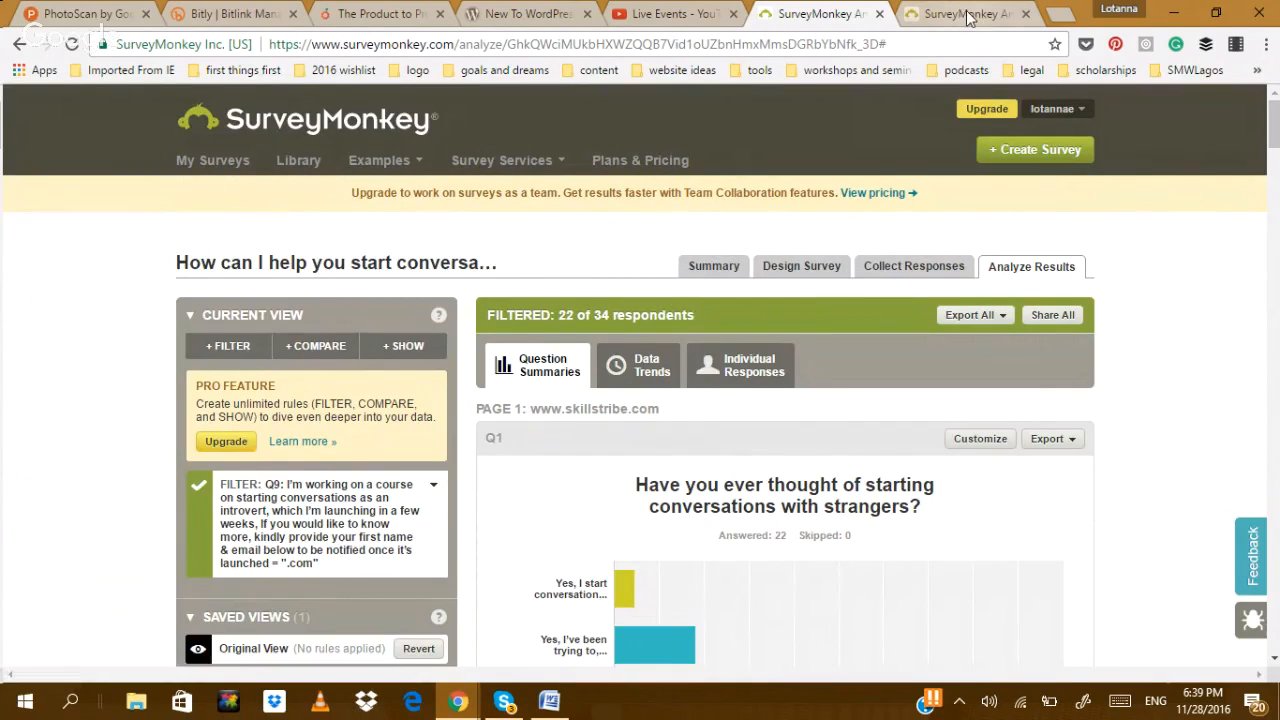
- Switch to the Google Hangouts window and stop the screen sharing
mouse_move(455, 704)
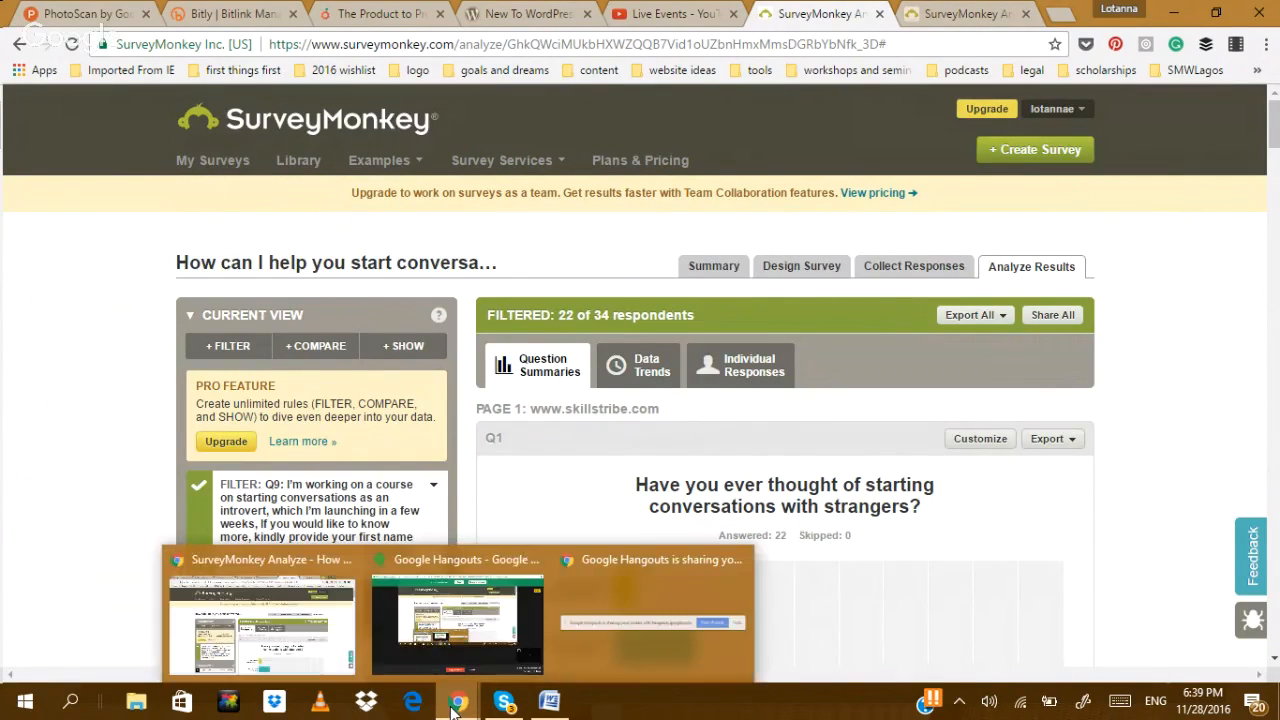
left_click(477, 640)
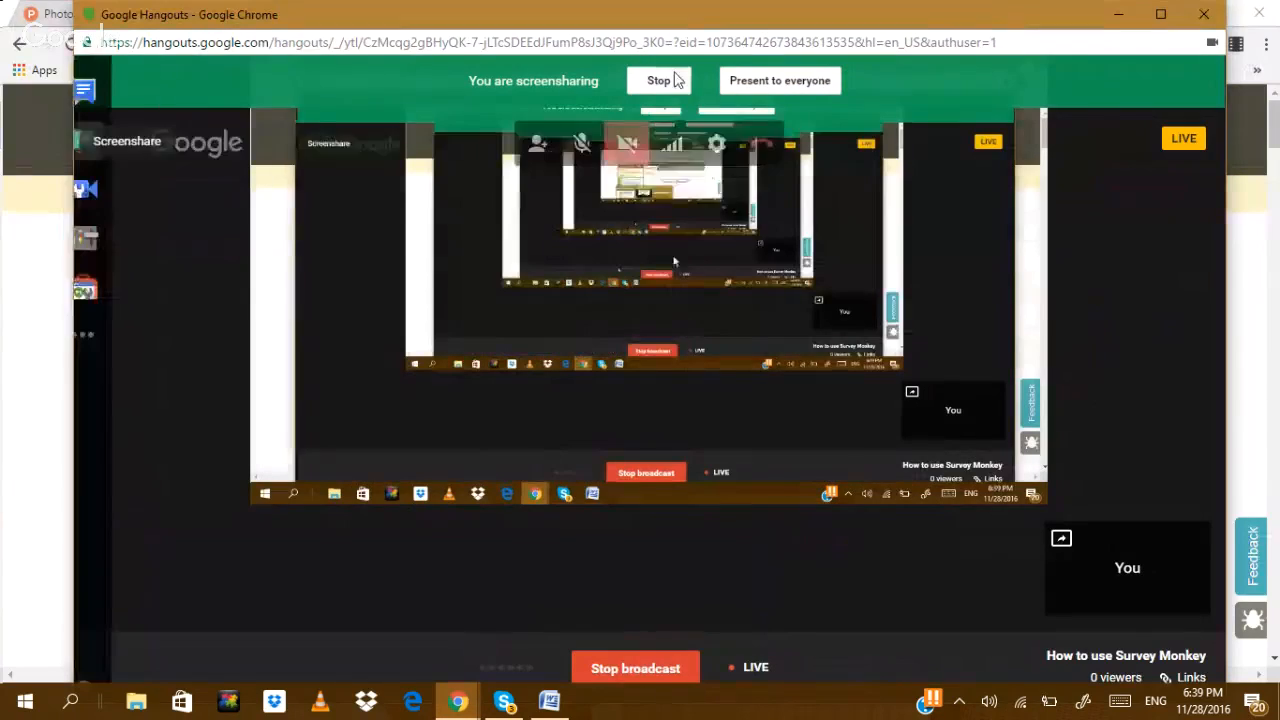
left_click(660, 80)
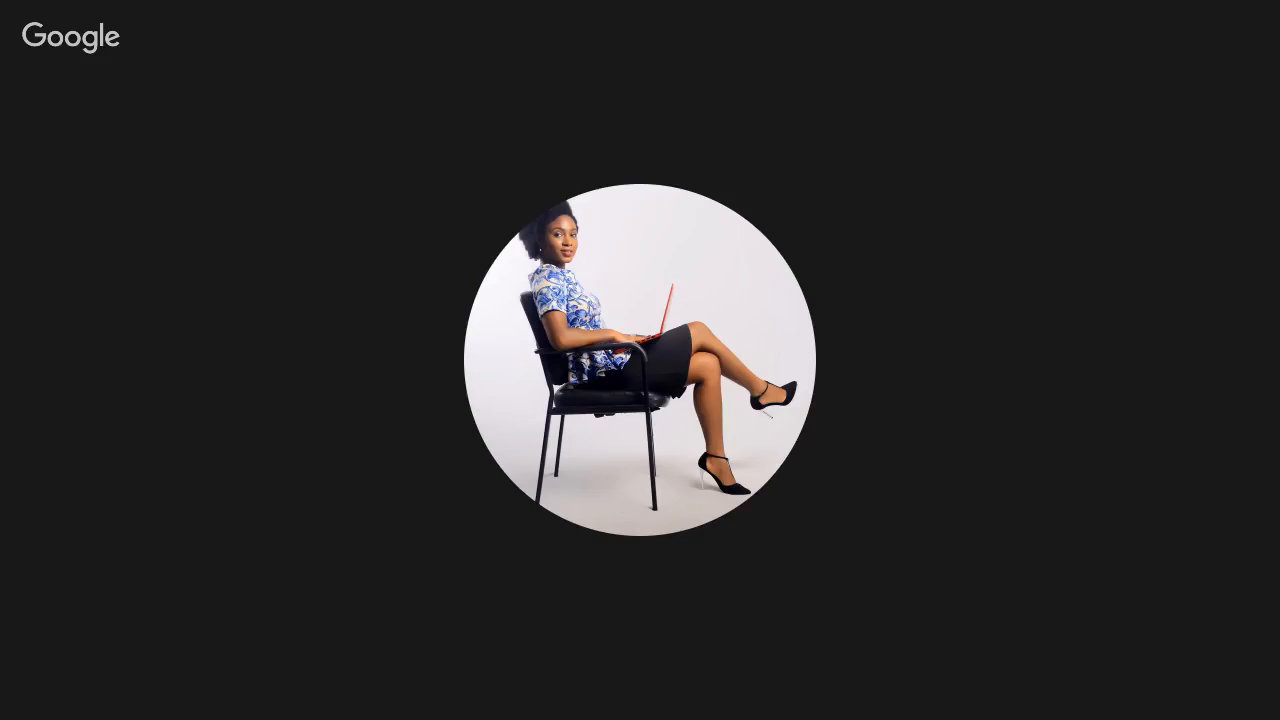